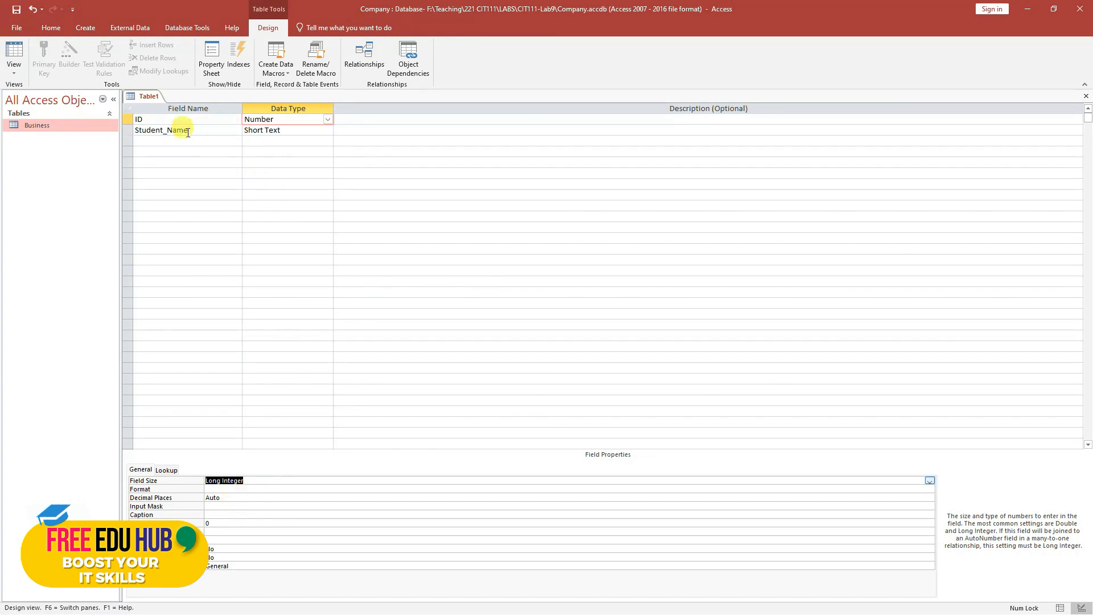
- Save the new table as Test without creating a primary key
{"action": "right_click", "coordinate": [149, 97]}
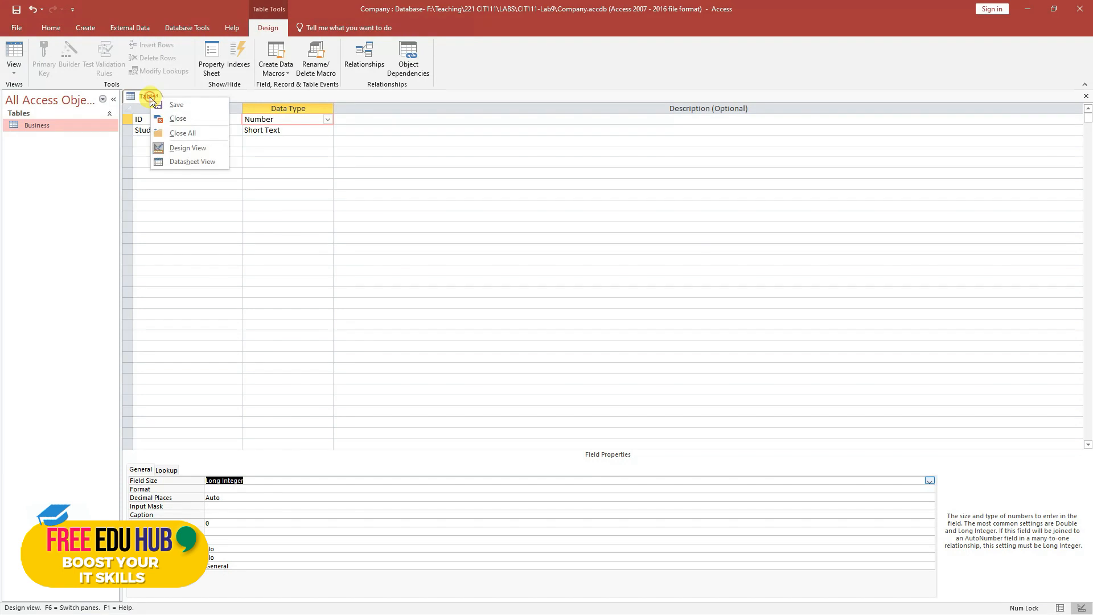
{"action": "left_click", "coordinate": [189, 108]}
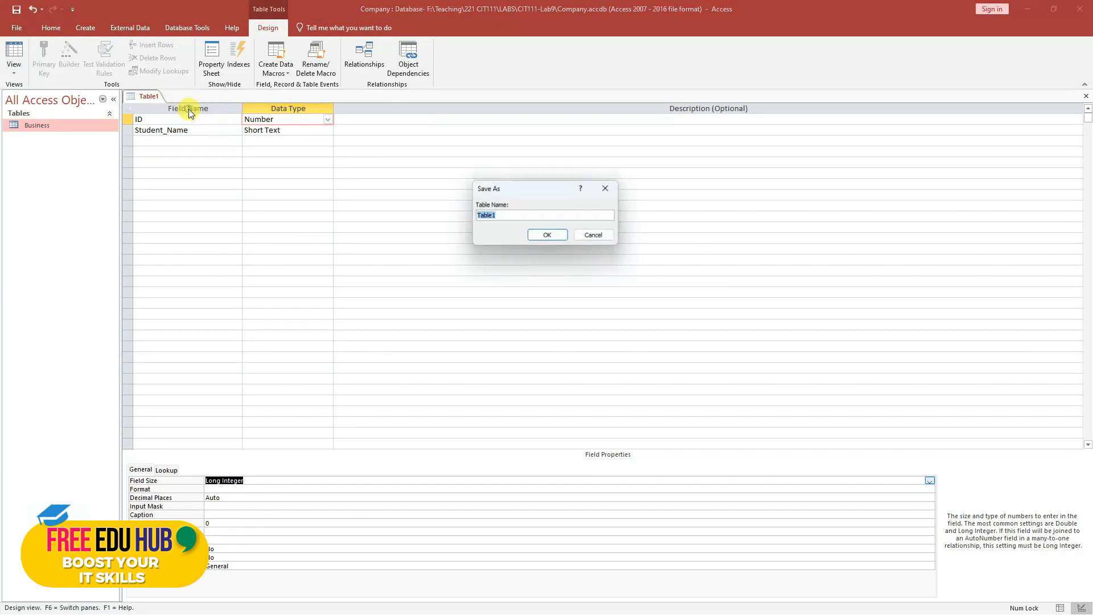
{"action": "type", "text": "T"}
{"action": "key", "text": "Caps_Lock"}
{"action": "type", "text": "est"}
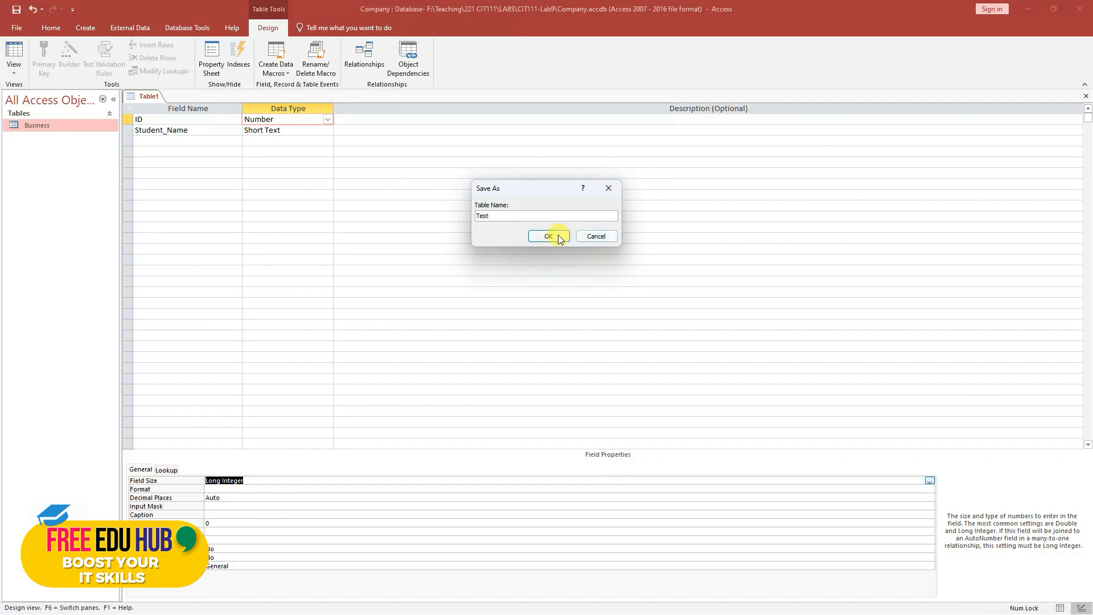
{"action": "left_click", "coordinate": [555, 236]}
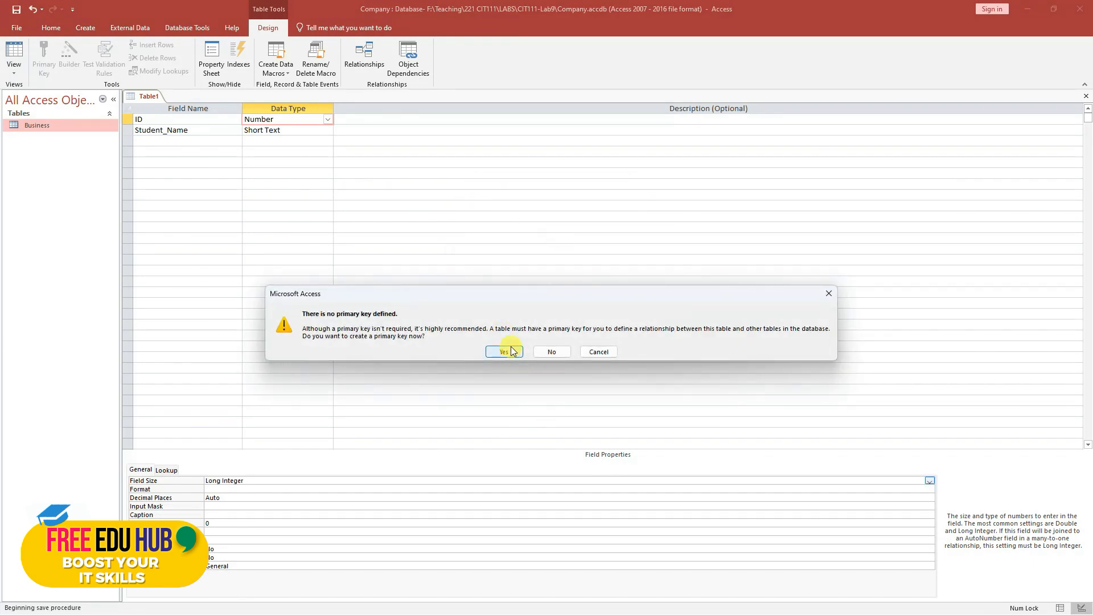
{"action": "left_click", "coordinate": [551, 353]}
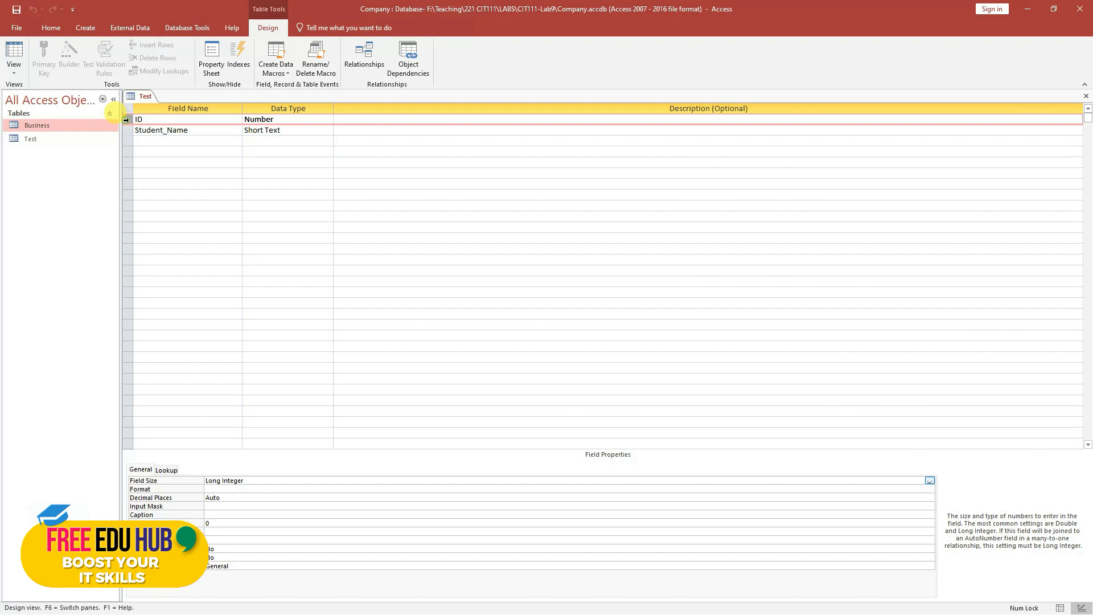
- Set the ID field as the primary key of the Test table
{"action": "left_click", "coordinate": [126, 120]}
{"action": "left_click", "coordinate": [138, 120]}
{"action": "left_click", "coordinate": [129, 119]}
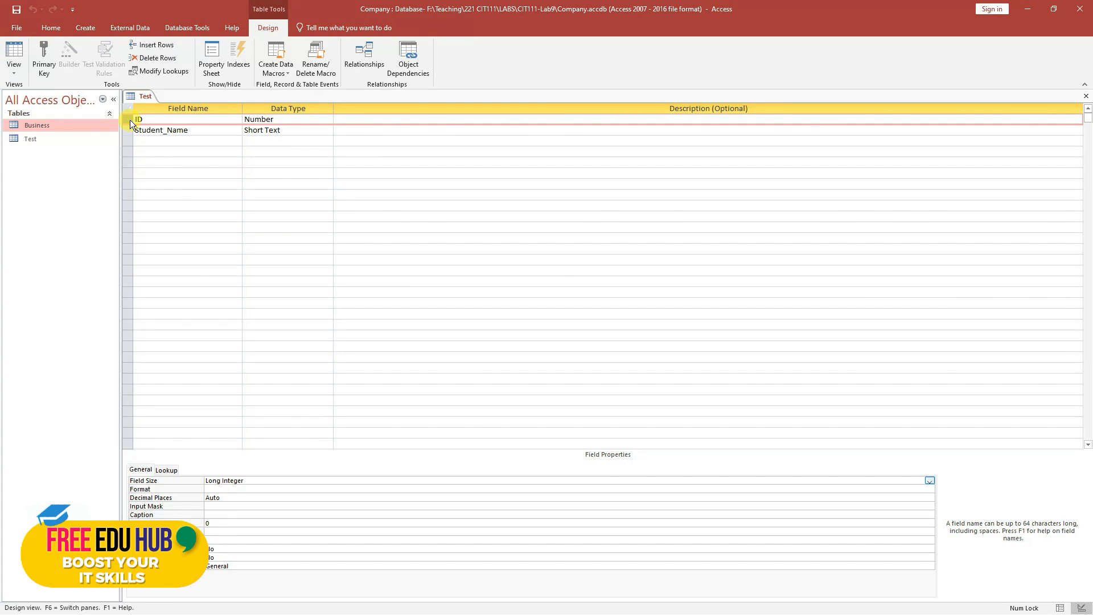
{"action": "right_click", "coordinate": [129, 120]}
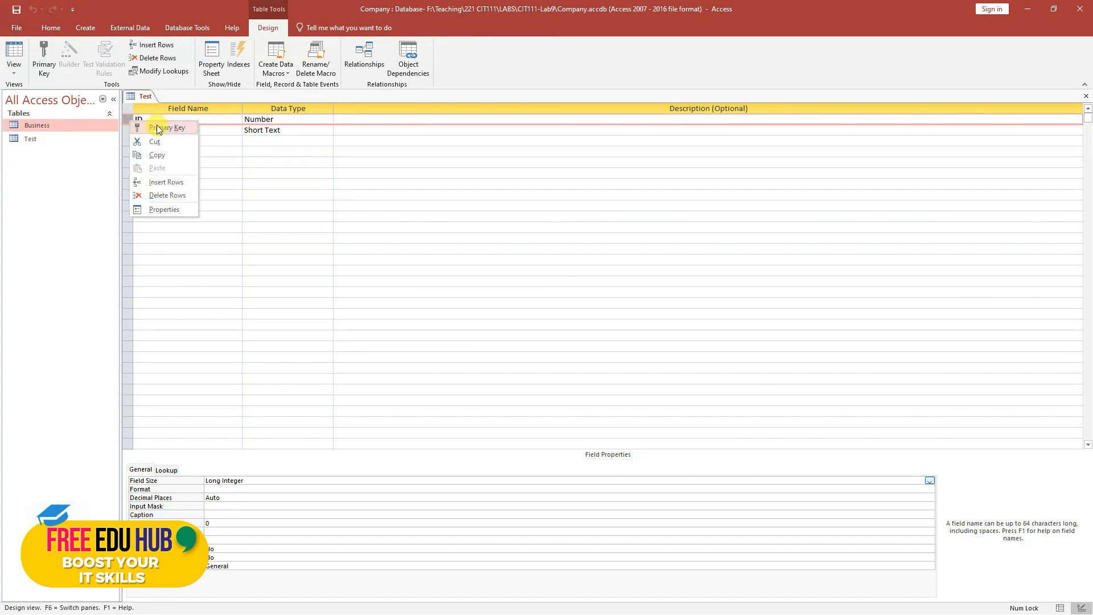
{"action": "left_click", "coordinate": [157, 125]}
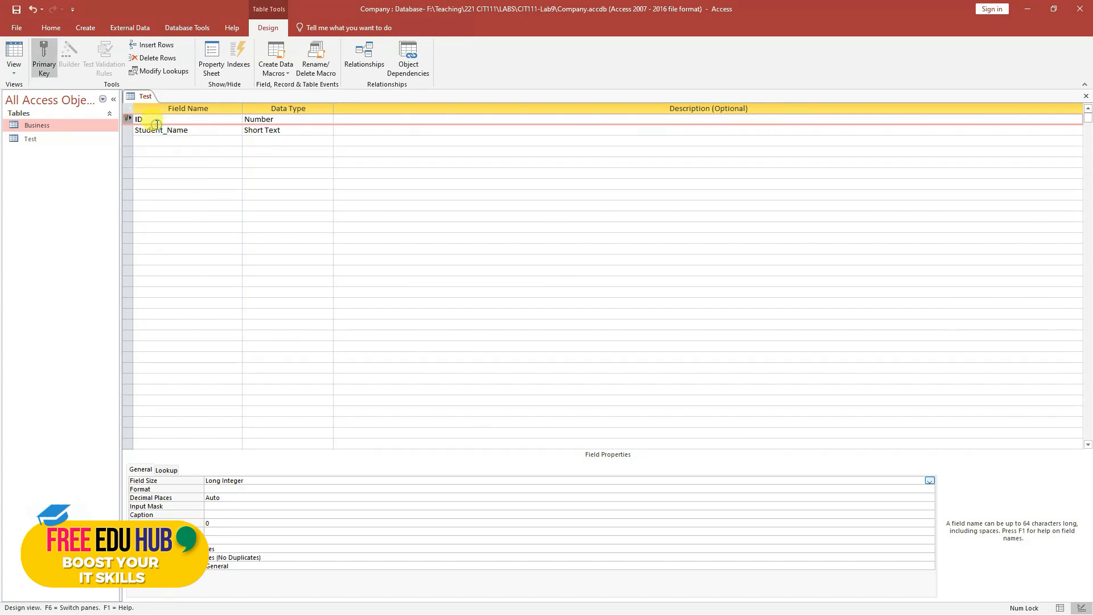
- Close the Test table and save its design changes
{"action": "right_click", "coordinate": [142, 97]}
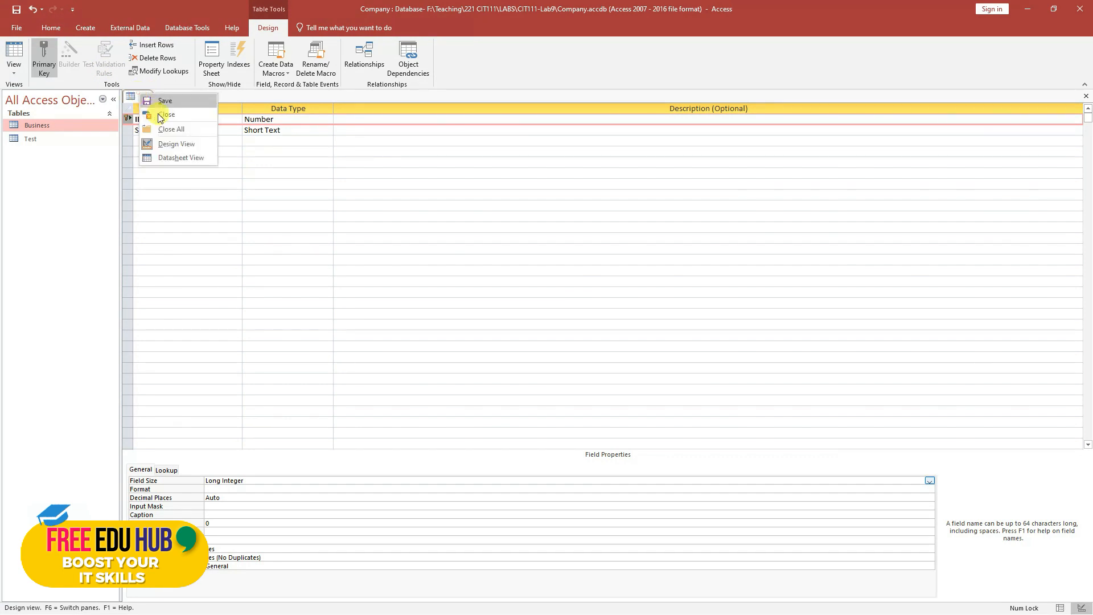
{"action": "left_click", "coordinate": [168, 113]}
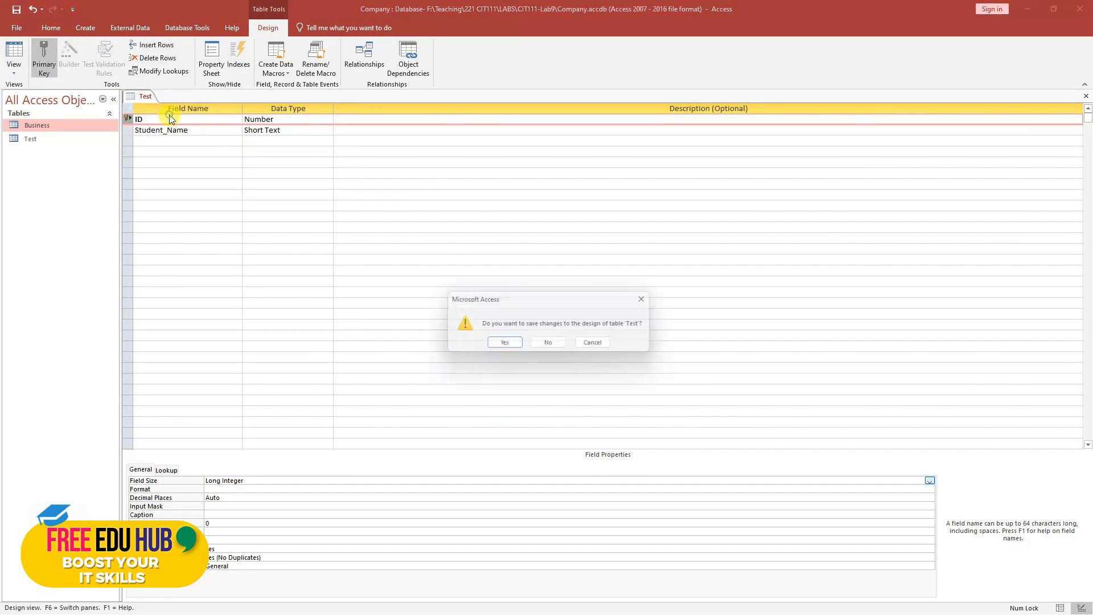
{"action": "left_click", "coordinate": [509, 345]}
- Open the Test table in Datasheet View to check its ID and Student_Name columns, and close it again
{"action": "left_click", "coordinate": [31, 141]}
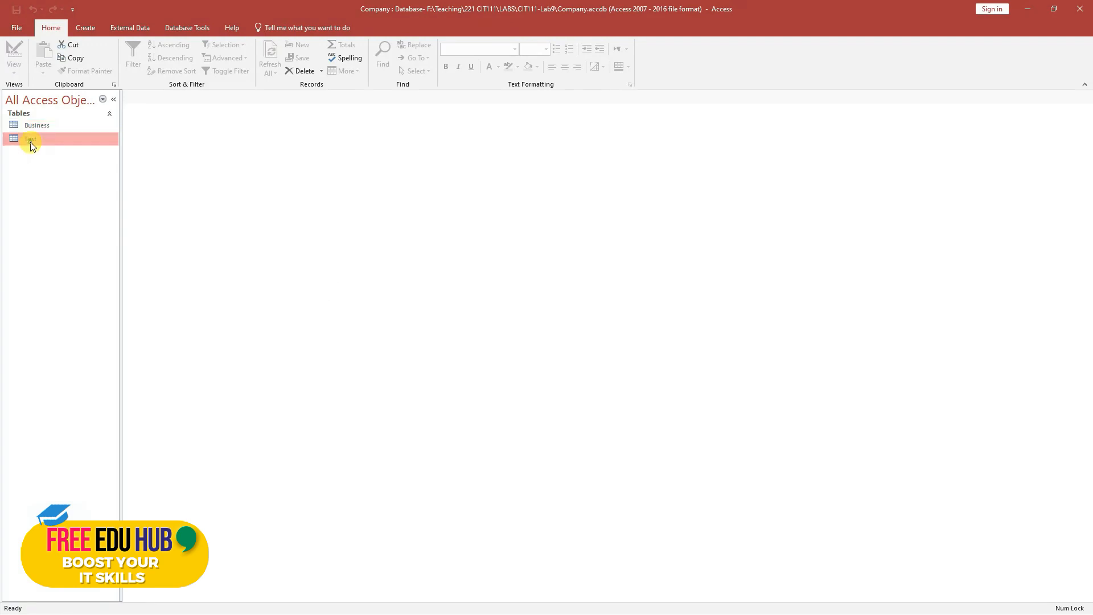
{"action": "double_click", "coordinate": [39, 141]}
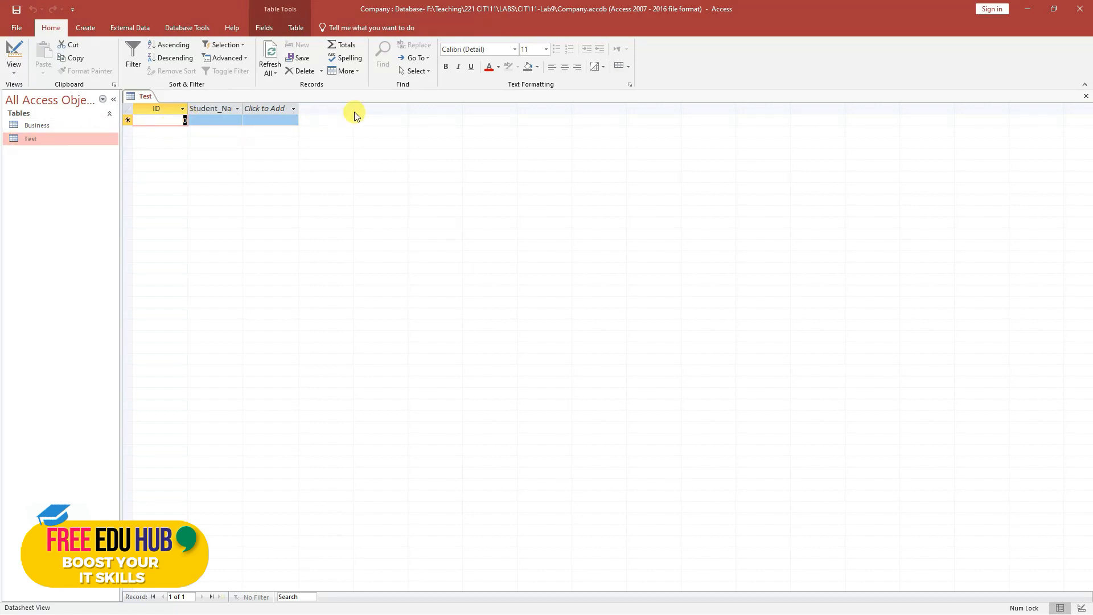
{"action": "left_click", "coordinate": [222, 118]}
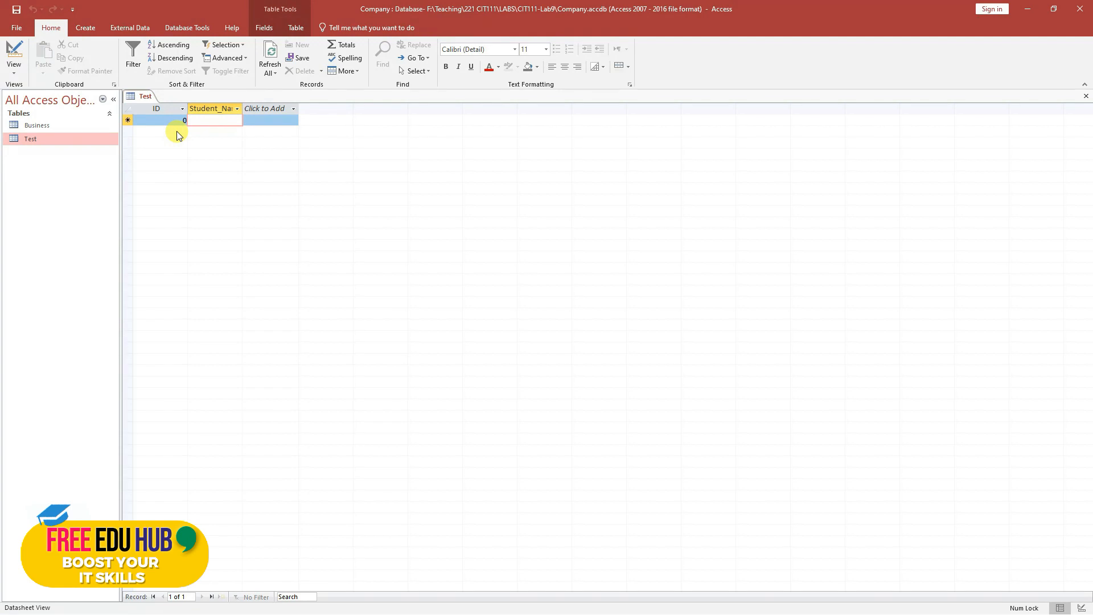
{"action": "key", "text": "ctrl+w"}
{"action": "left_click", "coordinate": [87, 28]}
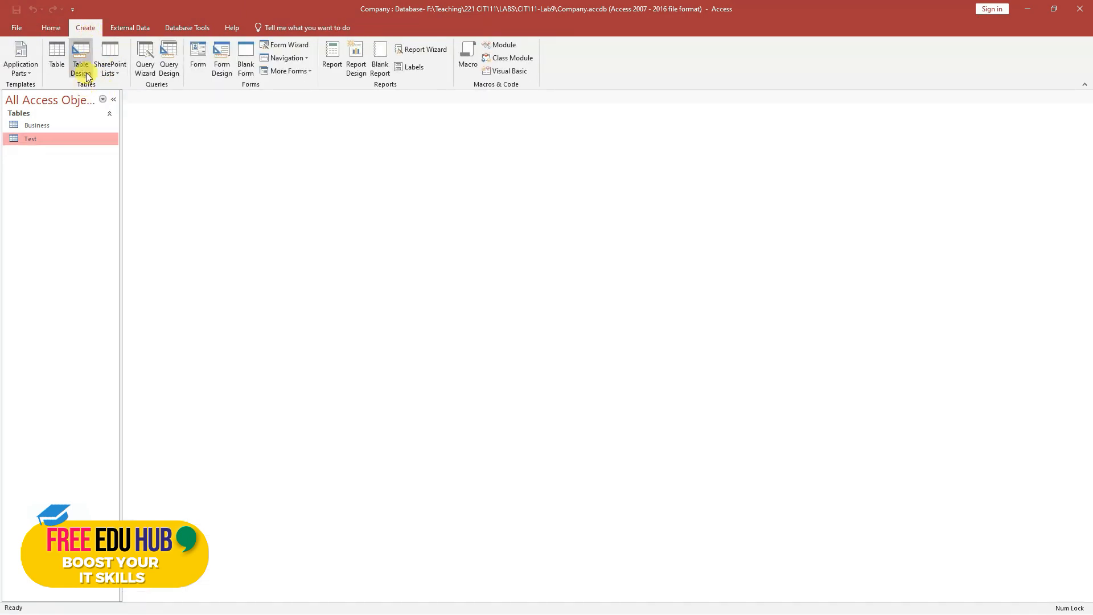
{"action": "left_click", "coordinate": [146, 70]}
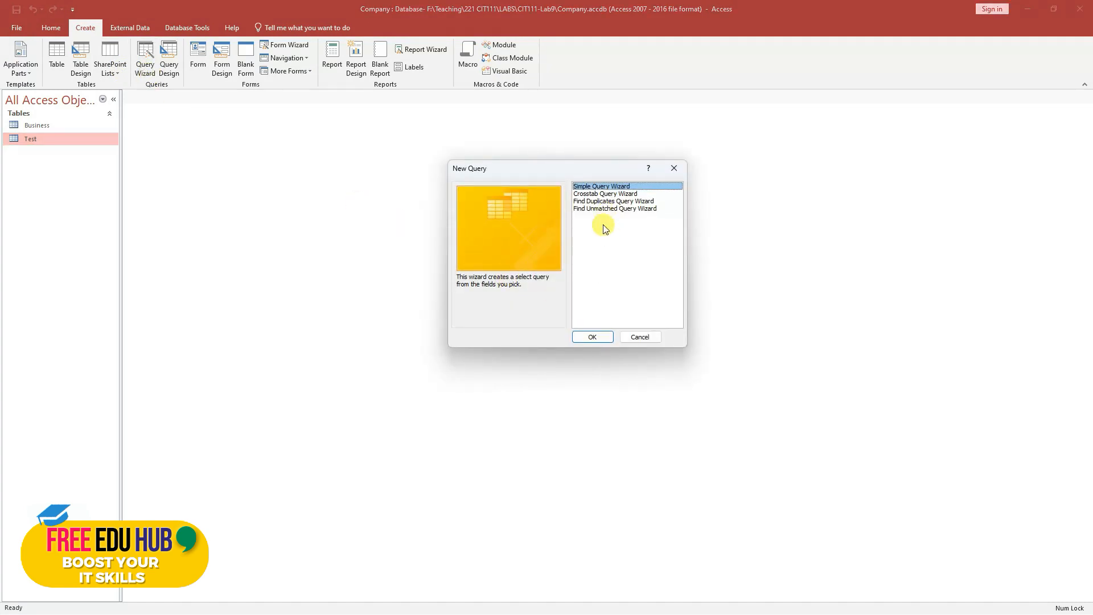
{"action": "left_click", "coordinate": [642, 337]}
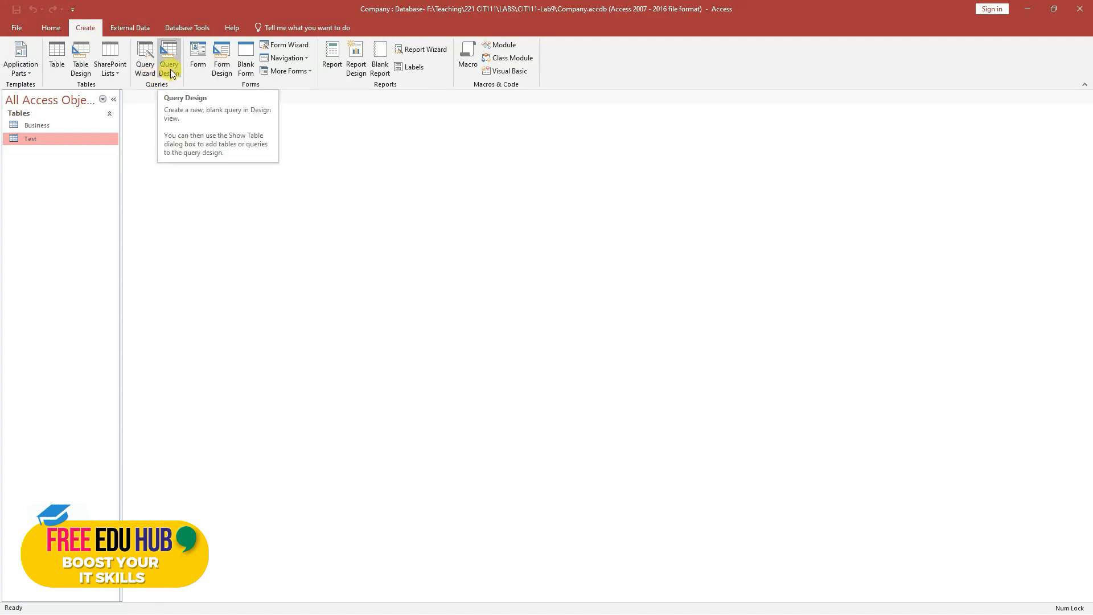
- Create a blank query in Design View and add the Test and Business tables to it
{"action": "left_click", "coordinate": [170, 72]}
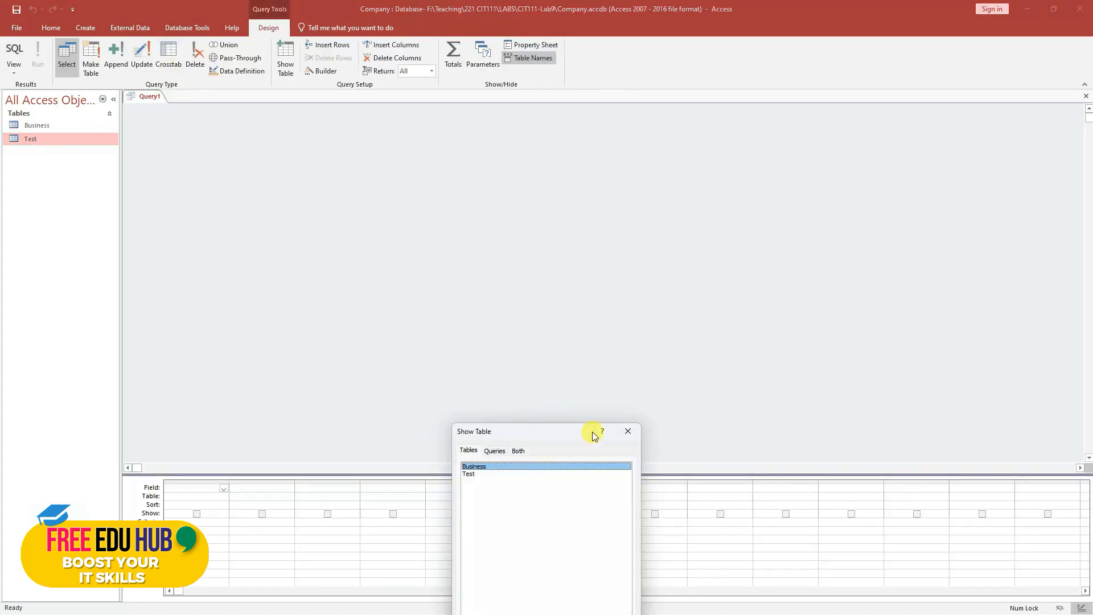
{"action": "left_click", "coordinate": [473, 476], "text": "shift"}
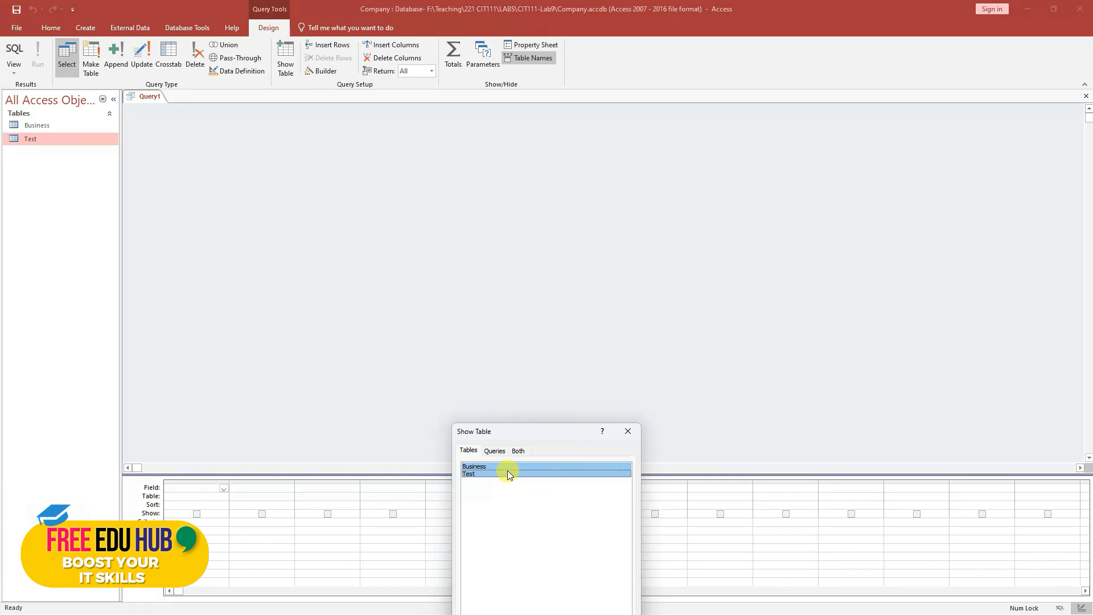
{"action": "double_click", "coordinate": [507, 471]}
{"action": "double_click", "coordinate": [485, 466]}
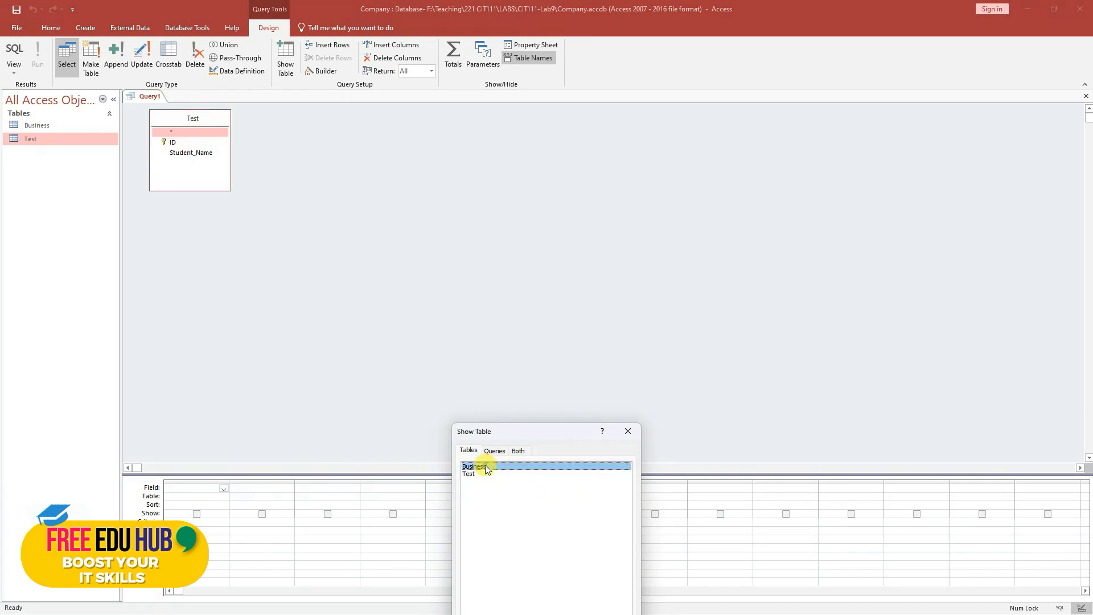
{"action": "left_click", "coordinate": [629, 433]}
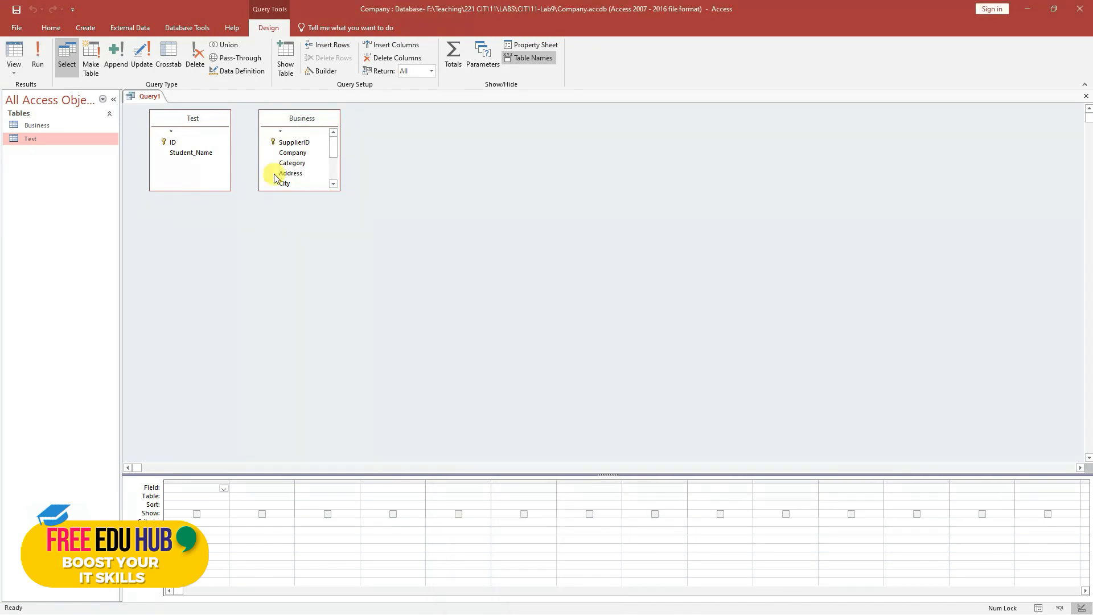
- Join ID in Test to SupplierID in Business and enlarge the Business field list to show all its fields
{"action": "left_click_drag", "start_coordinate": [193, 152], "coordinate": [422, 119]}
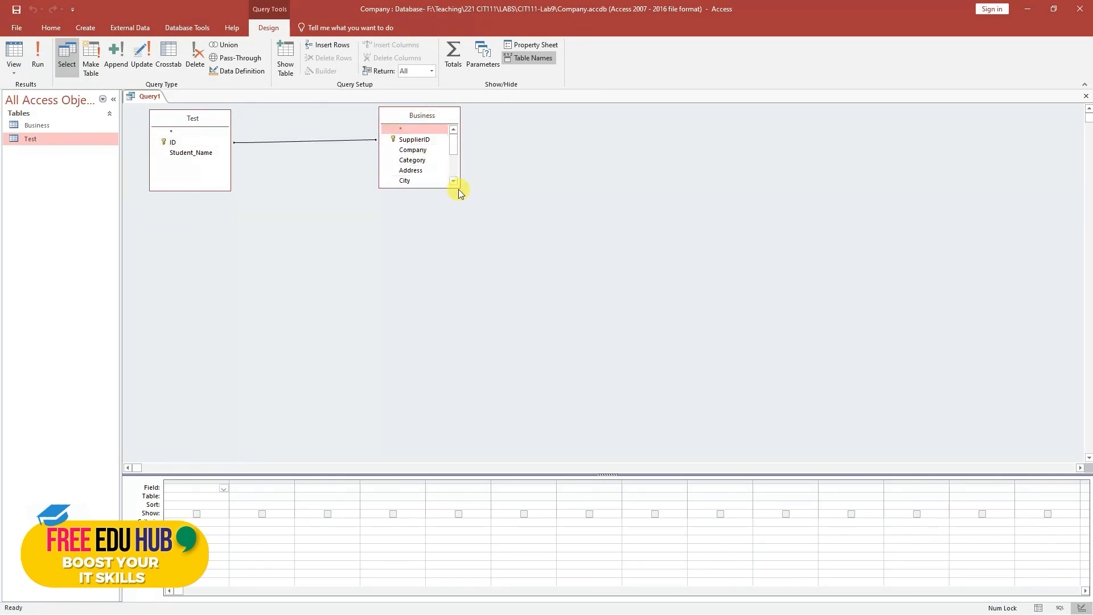
{"action": "left_click_drag", "start_coordinate": [461, 188], "coordinate": [492, 278]}
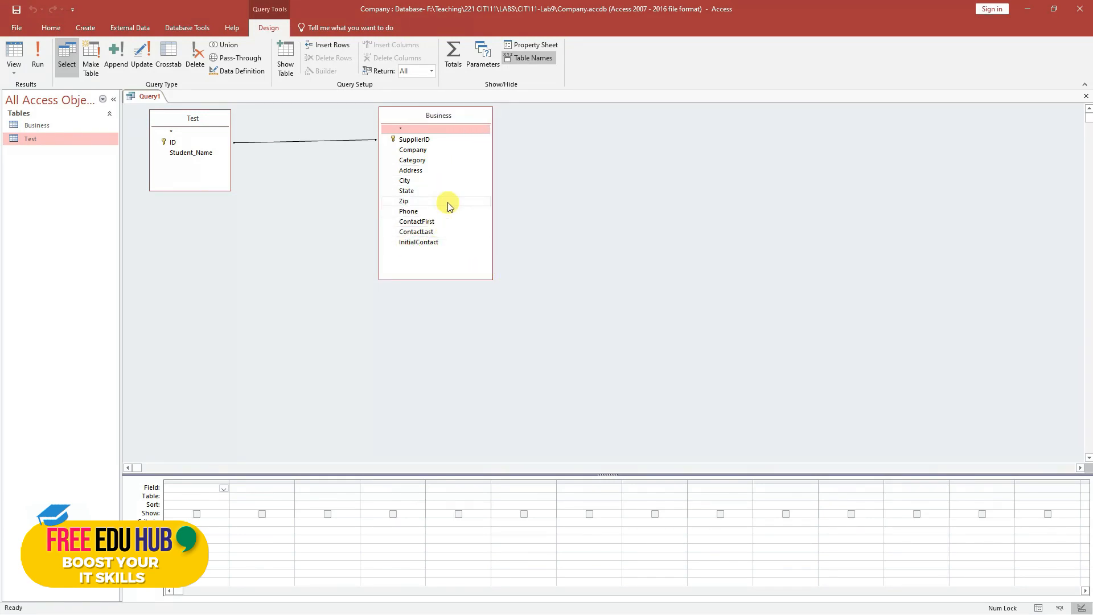
- Review the join properties of the link between Test and Business, leaving them unchanged
{"action": "left_click", "coordinate": [271, 141]}
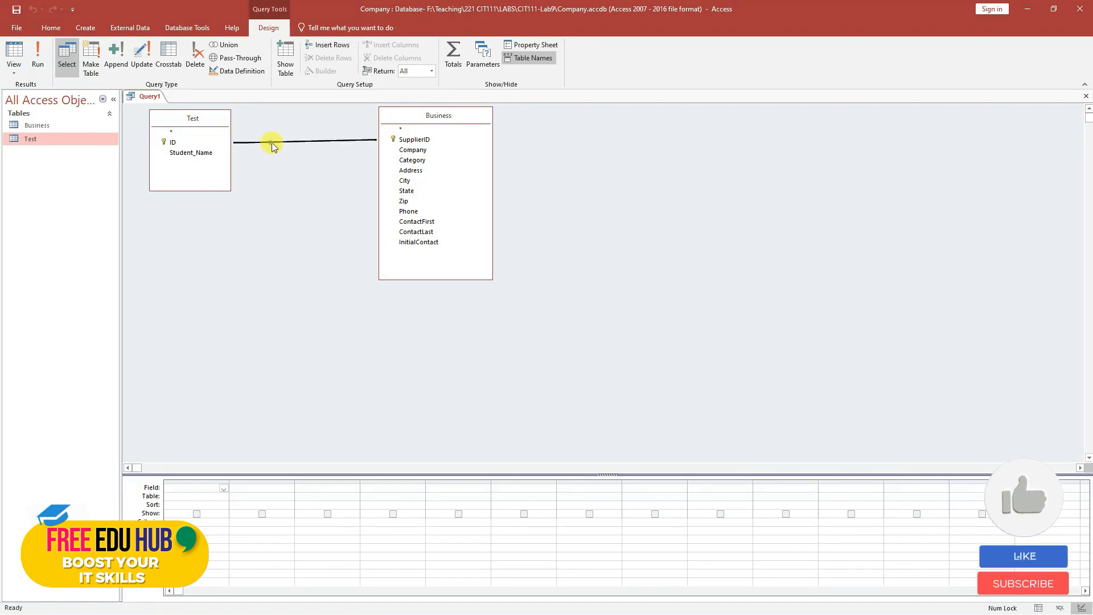
{"action": "double_click", "coordinate": [317, 140]}
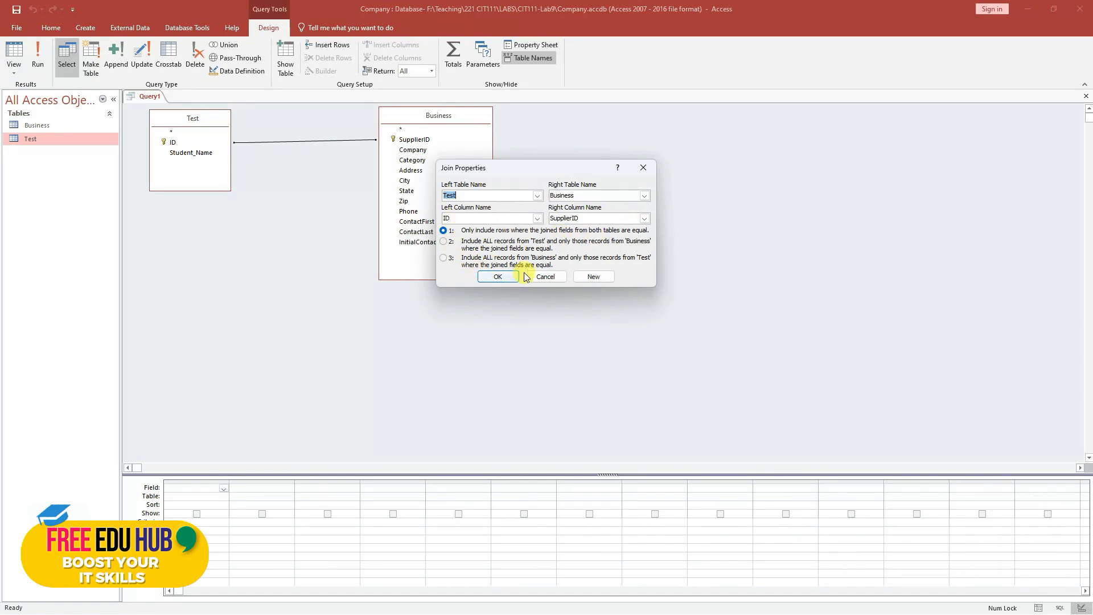
{"action": "left_click", "coordinate": [545, 276]}
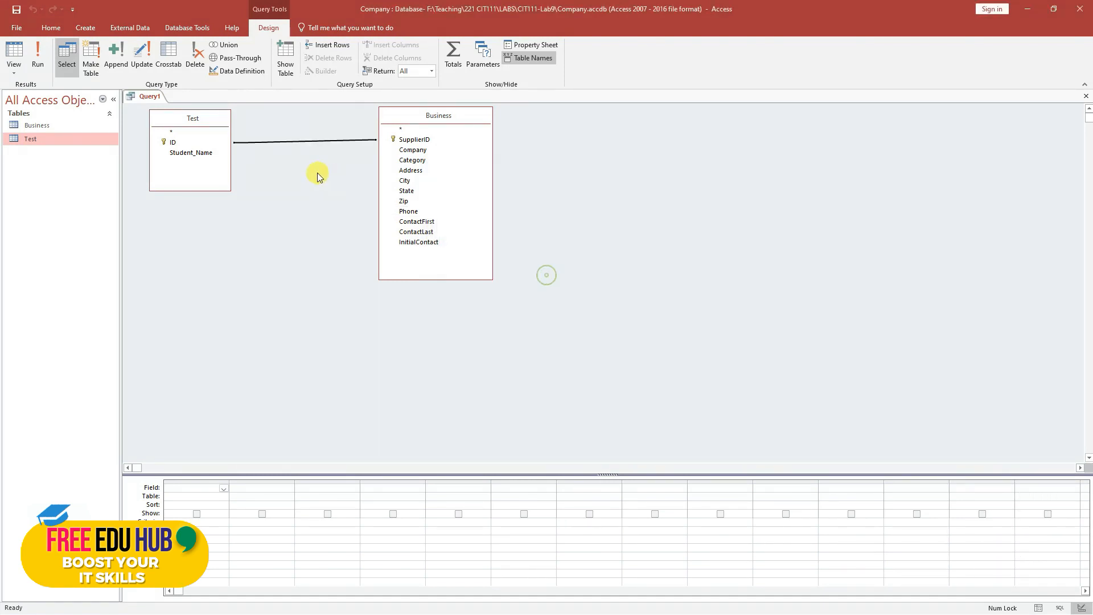
- Close the query without saving it
{"action": "right_click", "coordinate": [148, 98]}
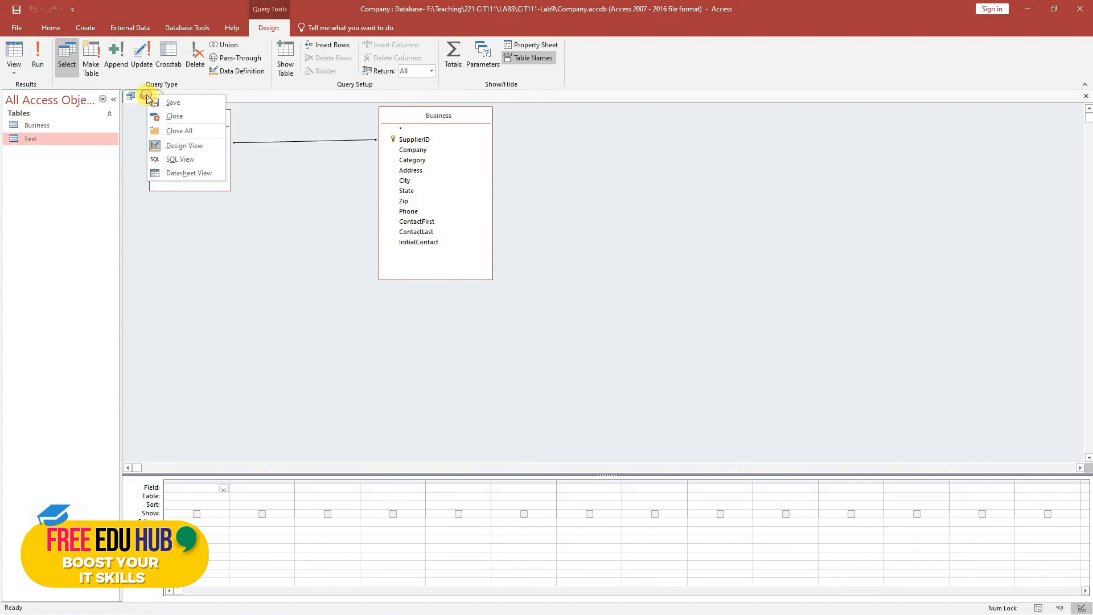
{"action": "left_click", "coordinate": [175, 117]}
{"action": "left_click", "coordinate": [555, 344]}
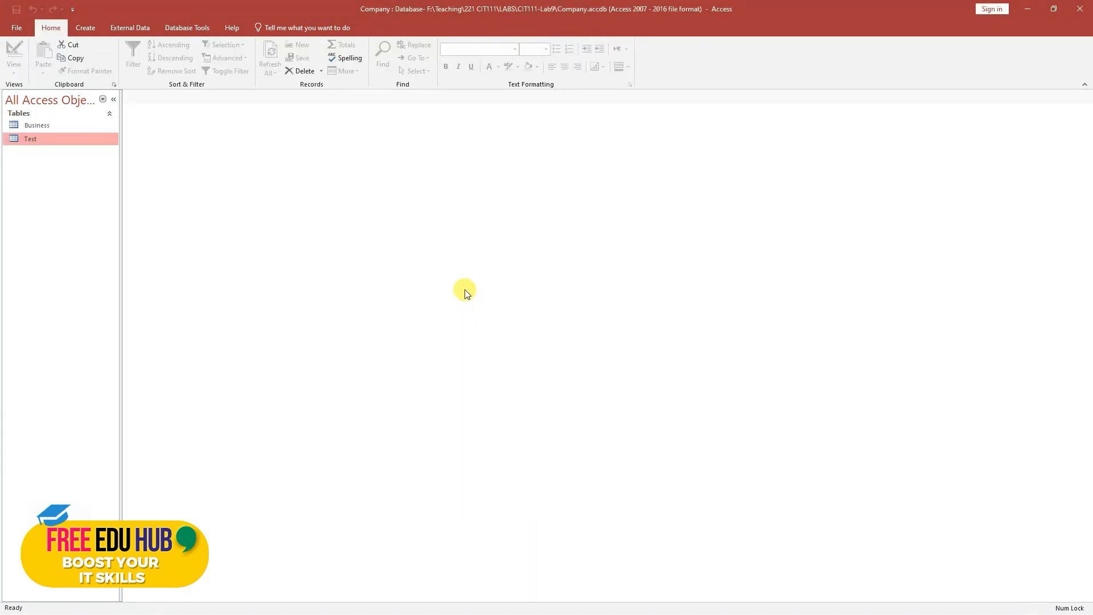
{"action": "left_click", "coordinate": [85, 28]}
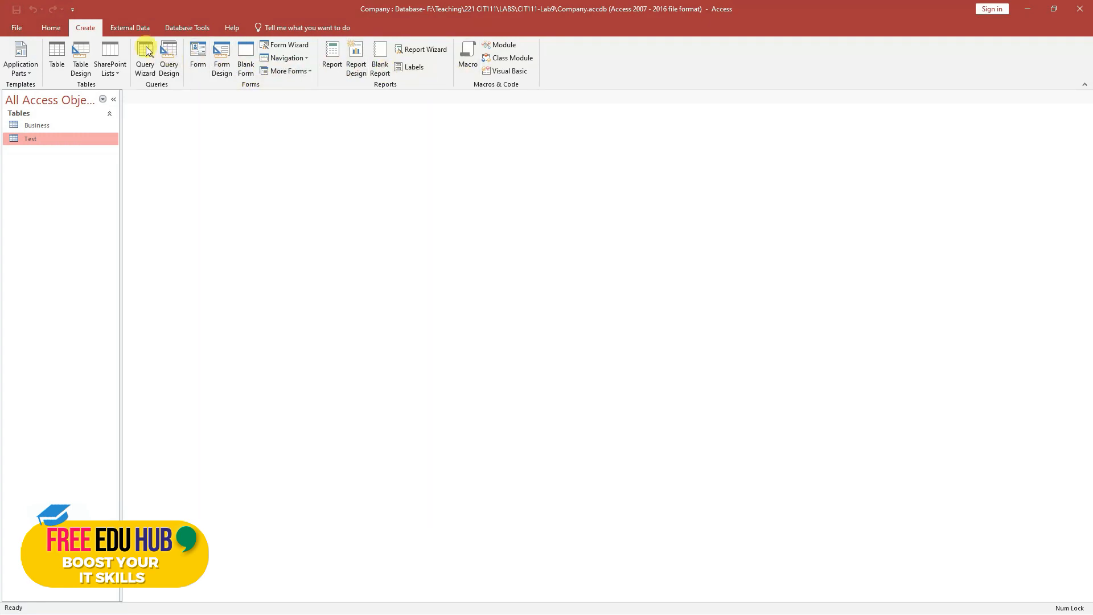
{"action": "left_click", "coordinate": [135, 29]}
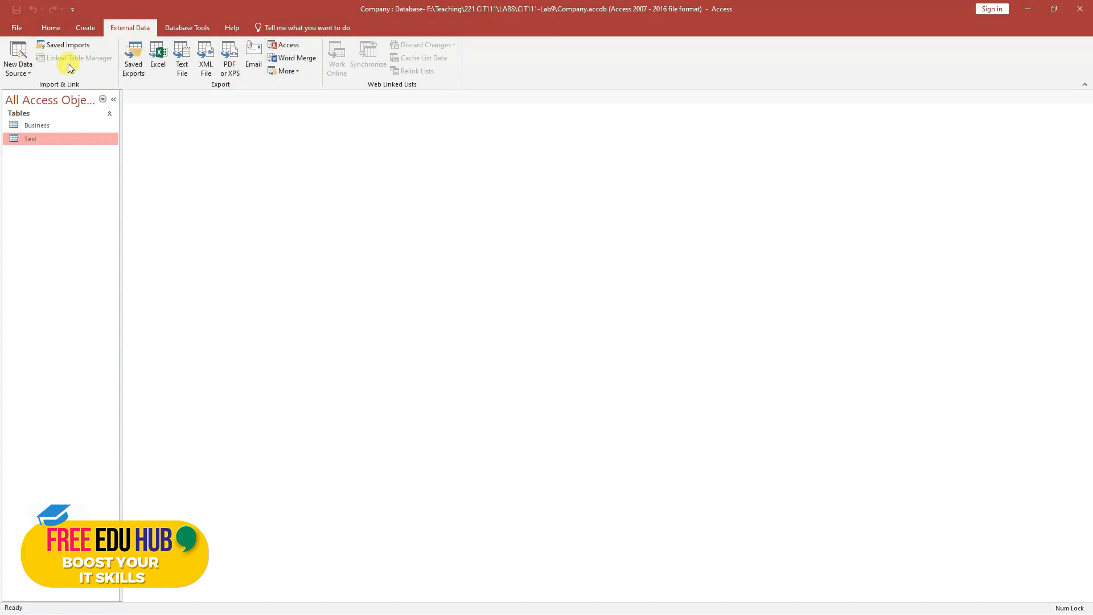
- Compact and repair the Company database
{"action": "left_click", "coordinate": [194, 27]}
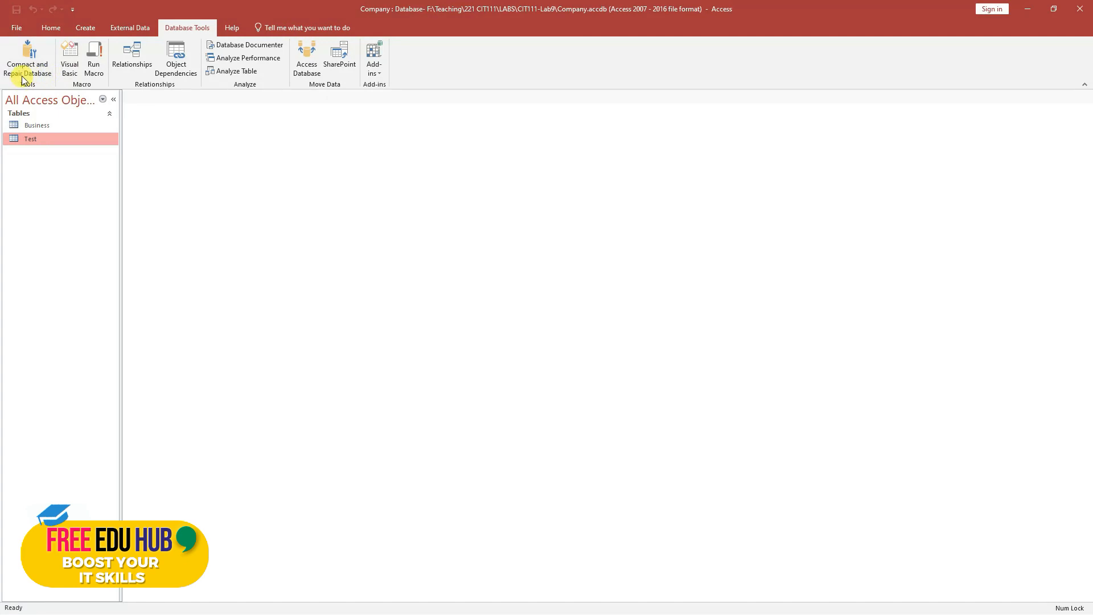
{"action": "left_click", "coordinate": [50, 69]}
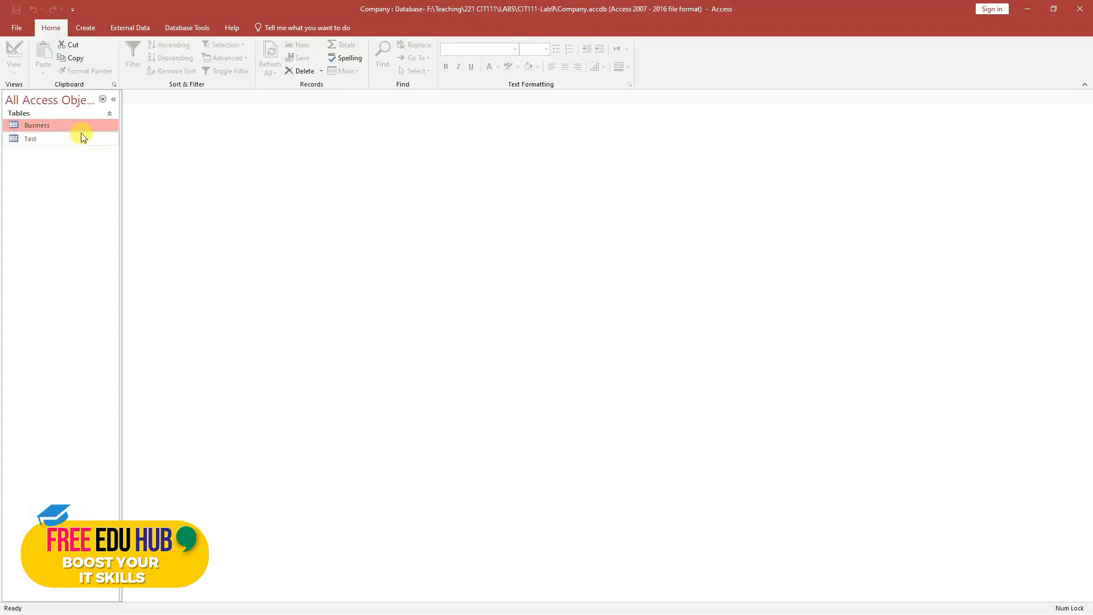
- Open the Business table in Datasheet View and examine its records and the field settings of several columns
{"action": "double_click", "coordinate": [37, 124]}
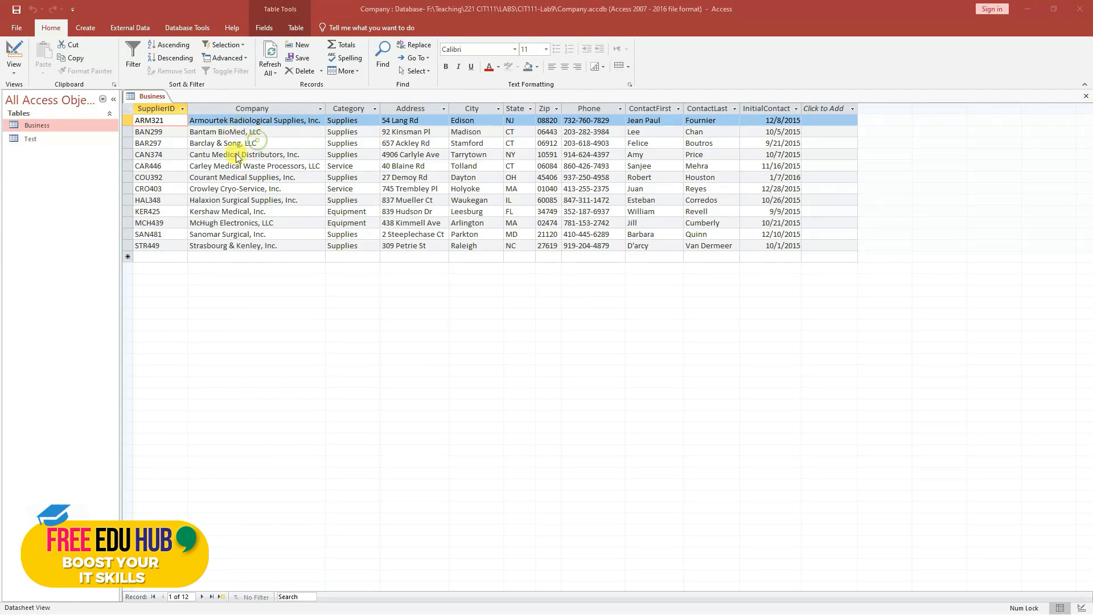
{"action": "left_click", "coordinate": [250, 189]}
{"action": "left_click", "coordinate": [265, 28]}
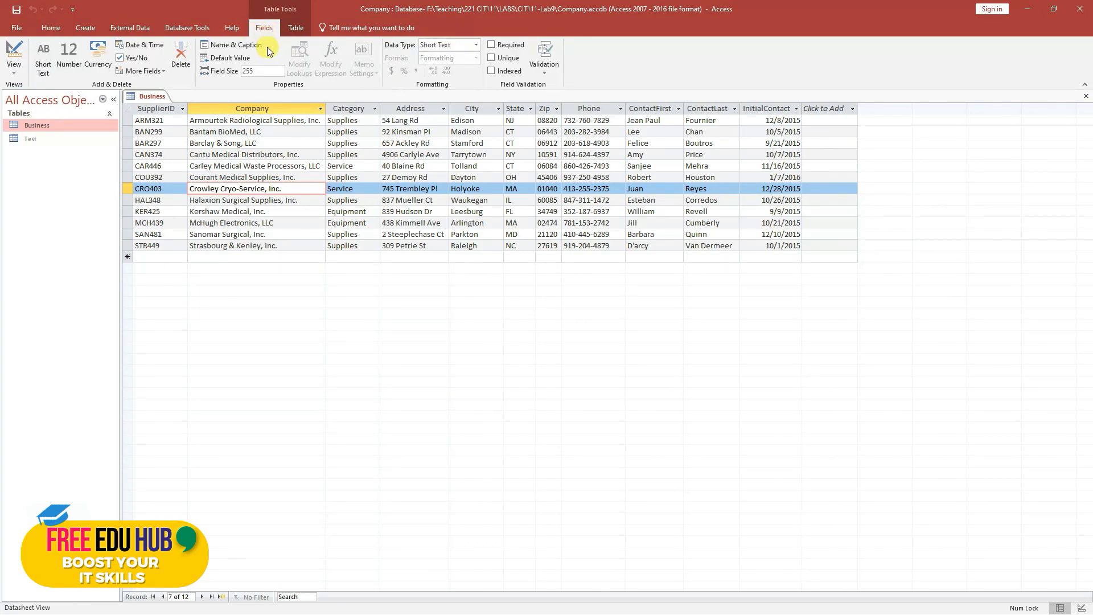
{"action": "left_click", "coordinate": [273, 139]}
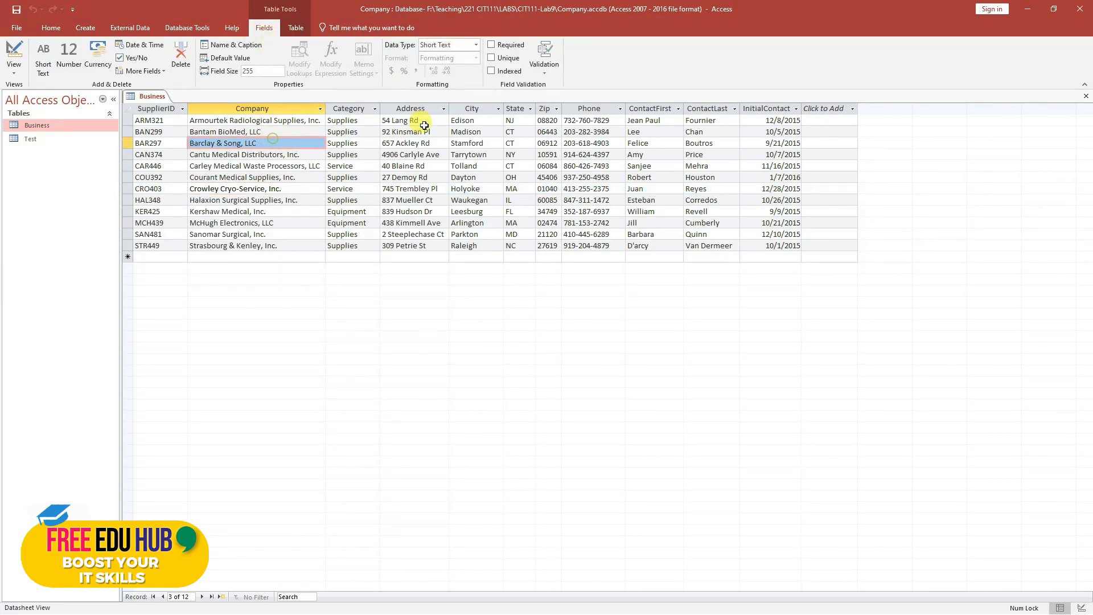
{"action": "left_click", "coordinate": [812, 120]}
{"action": "left_click", "coordinate": [585, 166]}
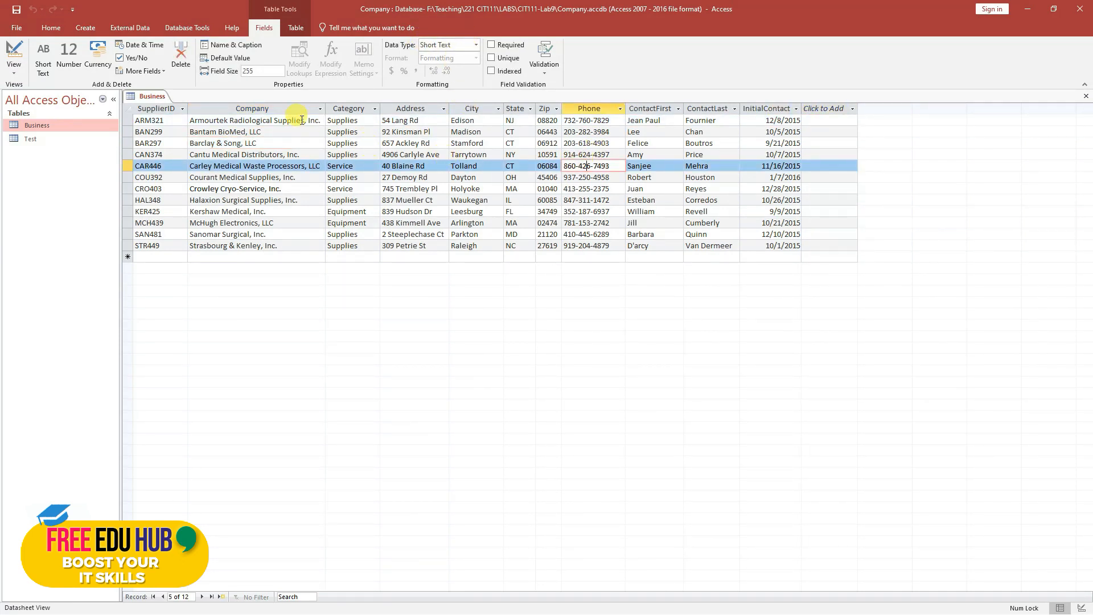
- Examine the data type and validation settings of the Company, Address and State fields, leaving the Address field's Short Text type in place
{"action": "left_click", "coordinate": [264, 131]}
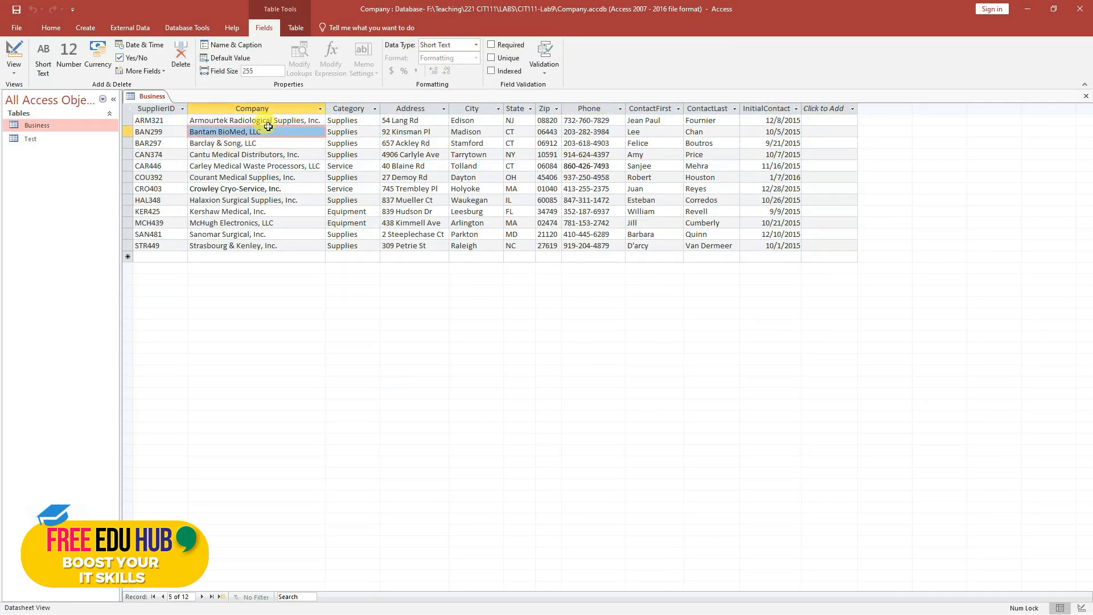
{"action": "left_click", "coordinate": [418, 120]}
{"action": "left_click", "coordinate": [424, 154]}
{"action": "left_click", "coordinate": [477, 45]}
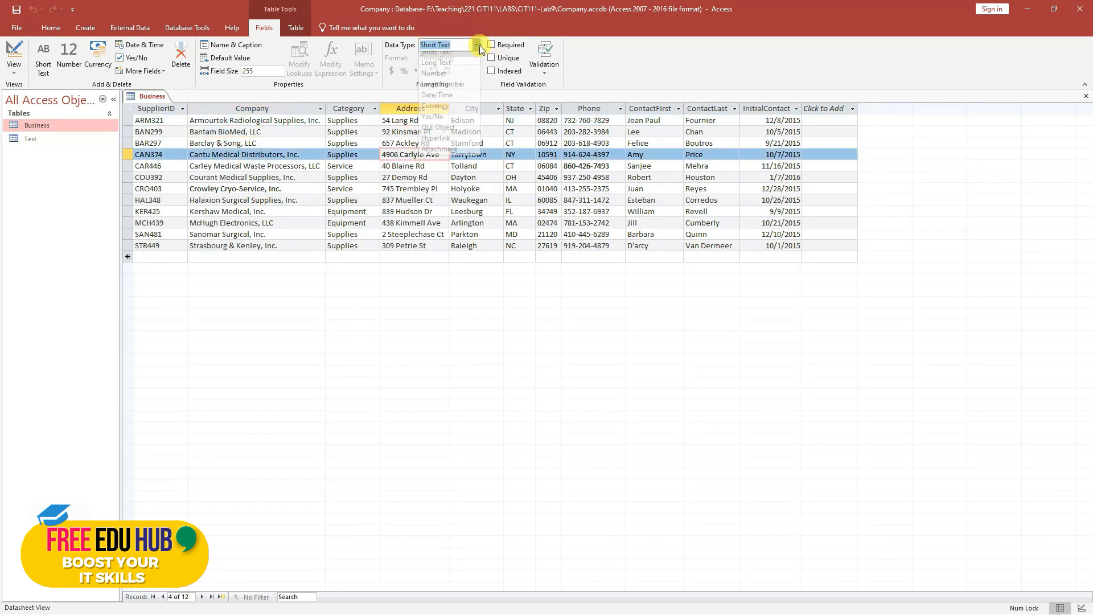
{"action": "left_click", "coordinate": [477, 48]}
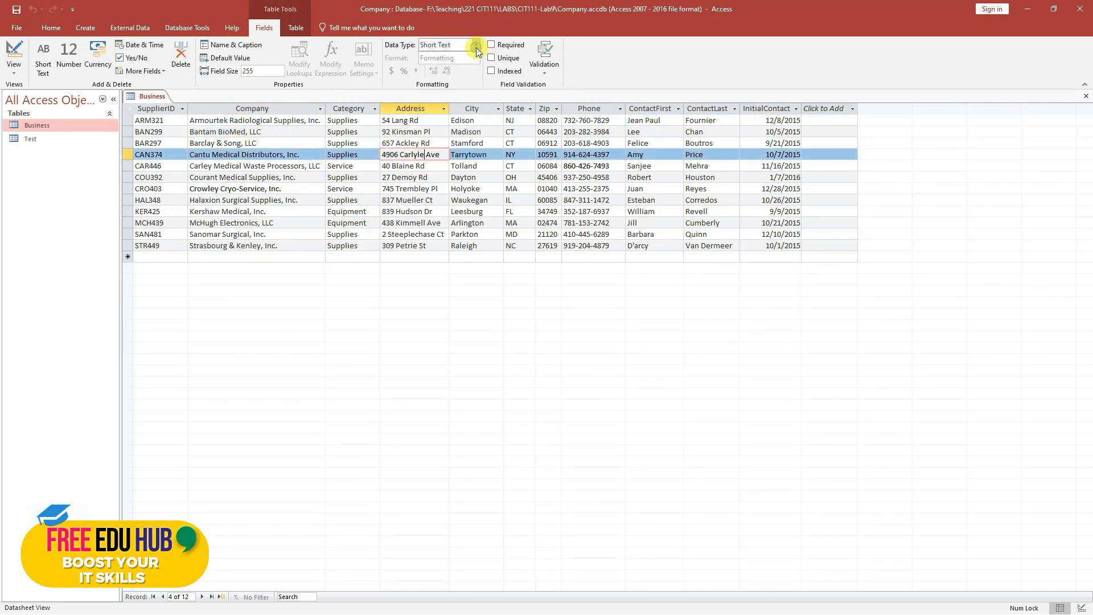
{"action": "left_click", "coordinate": [511, 177]}
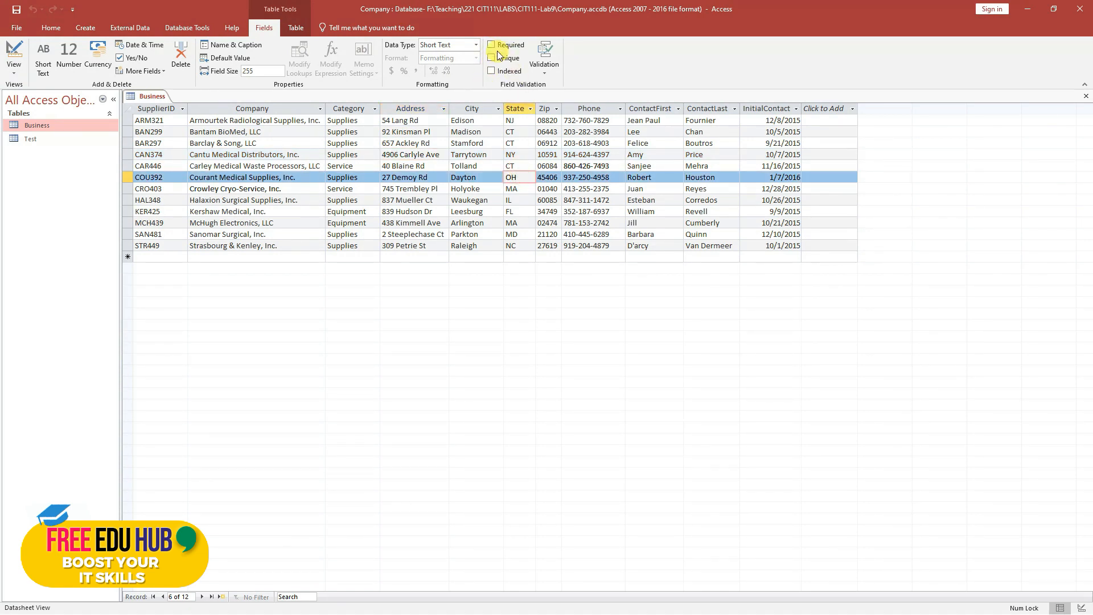
{"action": "left_click", "coordinate": [444, 165]}
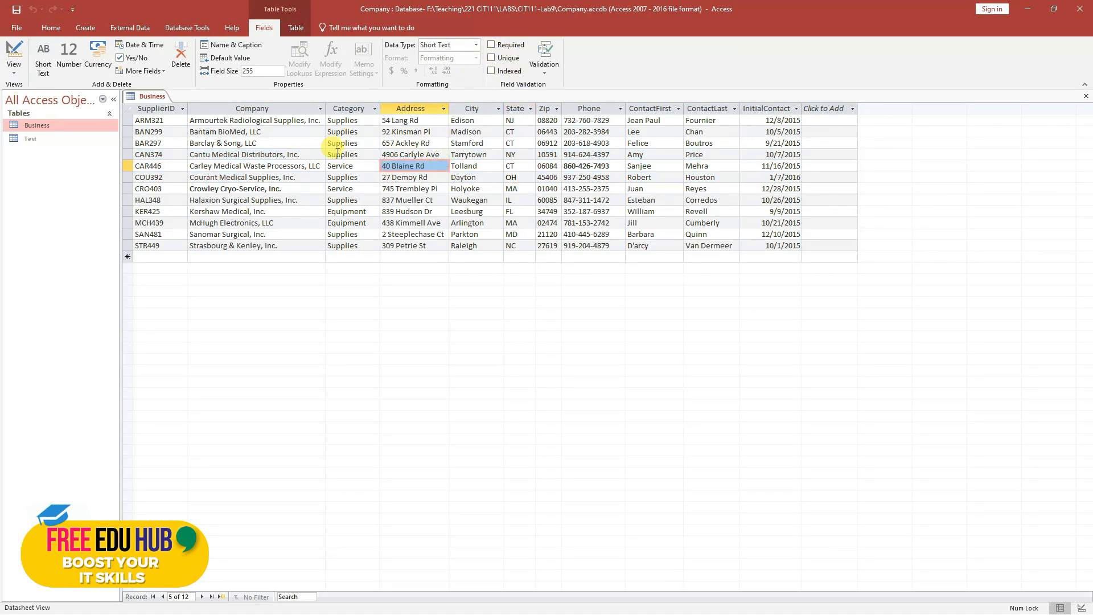
- Review the Required and Unique validation settings of the SupplierID field in the Business table
{"action": "left_click", "coordinate": [156, 120]}
{"action": "left_click", "coordinate": [493, 48]}
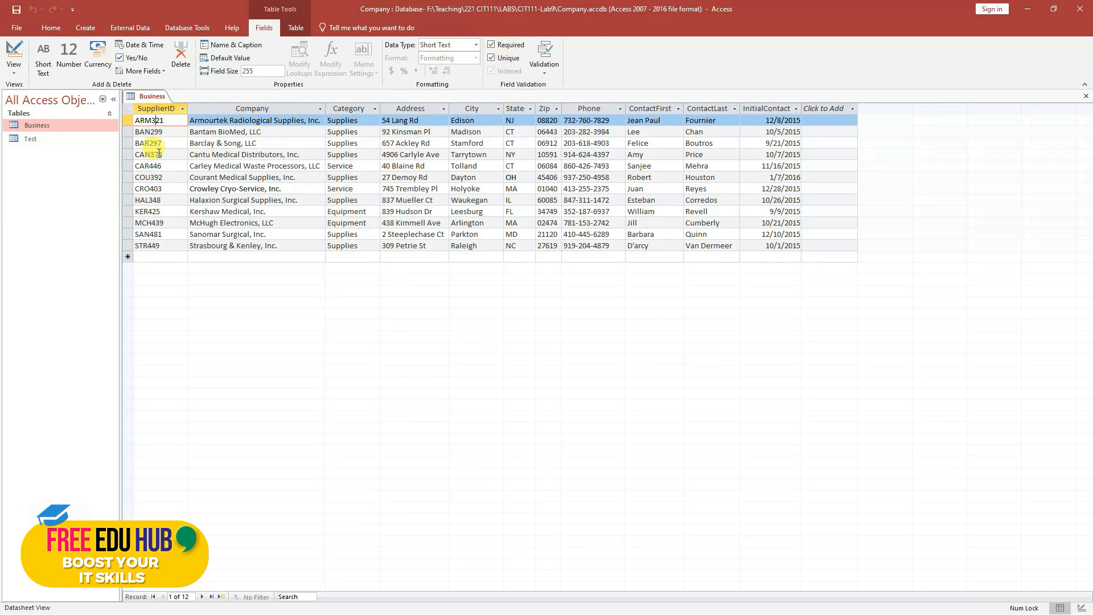
{"action": "left_click", "coordinate": [155, 120]}
{"action": "left_click", "coordinate": [492, 58]}
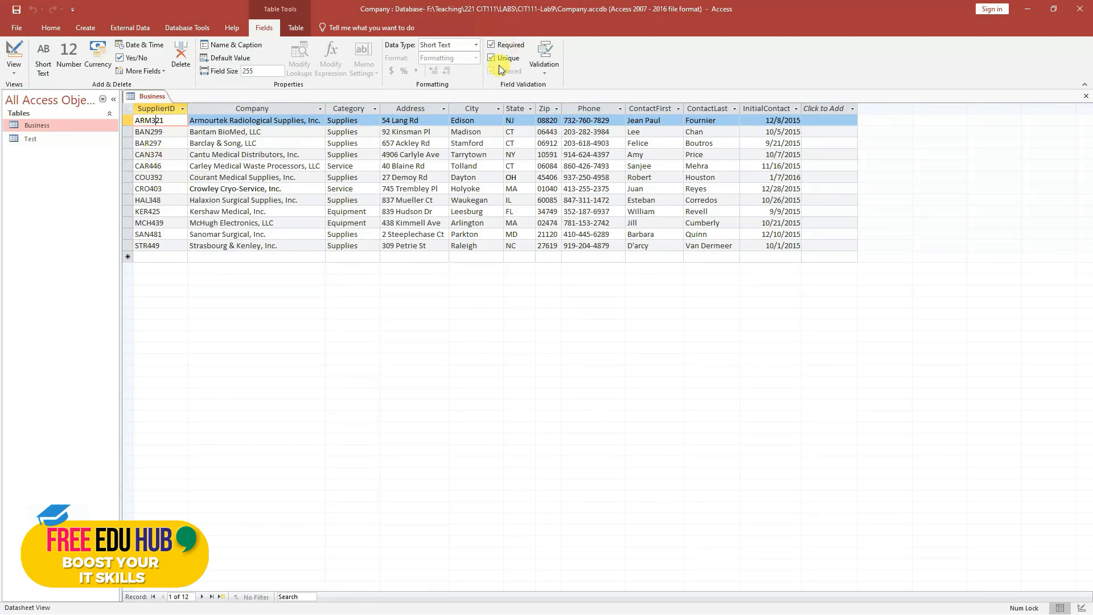
- Inspect the complete Crowley Cryo-Service and Courant Medical Supplies records and the field settings of their columns
{"action": "left_click", "coordinate": [247, 188]}
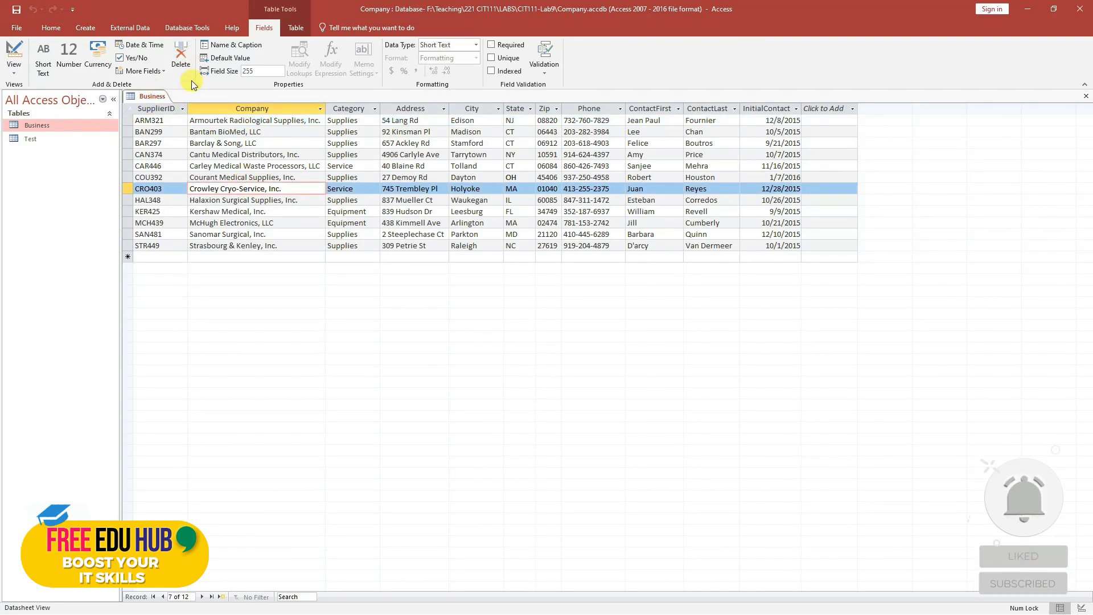
{"action": "left_click", "coordinate": [127, 188]}
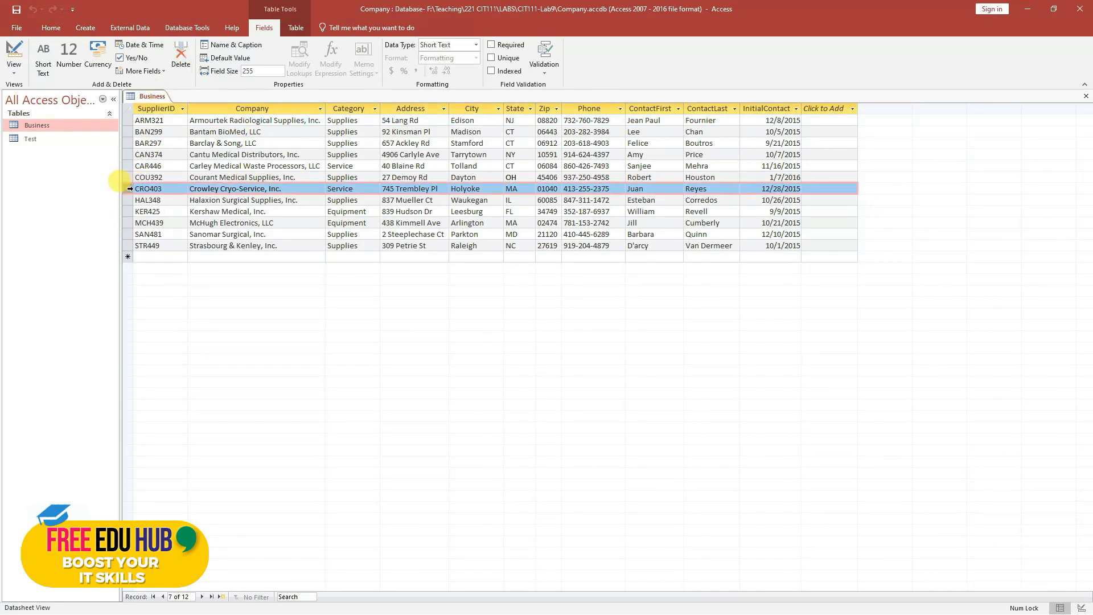
{"action": "left_click", "coordinate": [176, 181]}
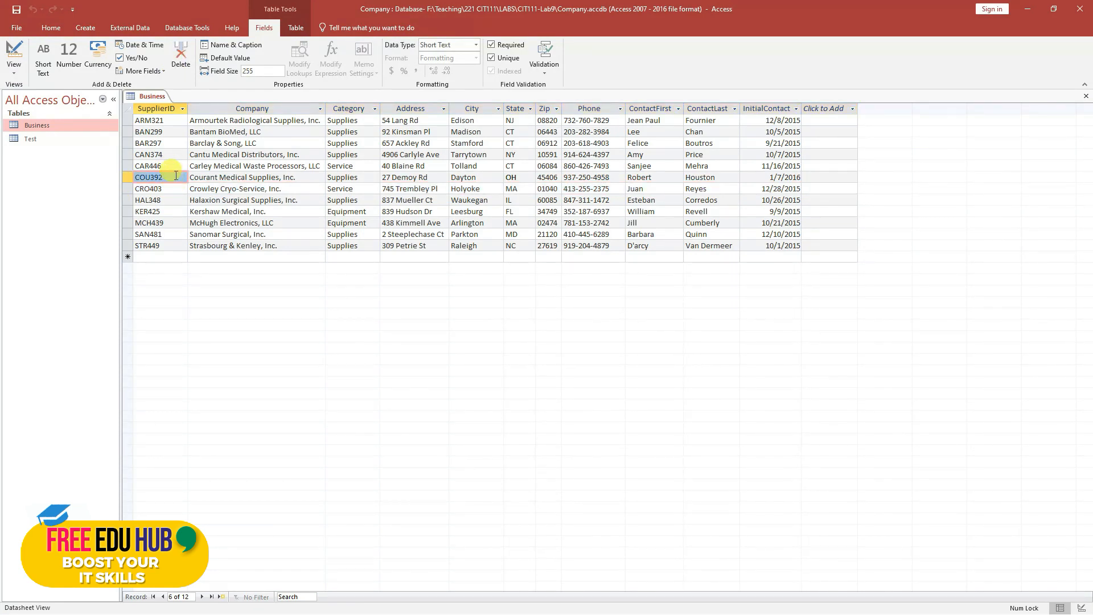
{"action": "left_click", "coordinate": [127, 177]}
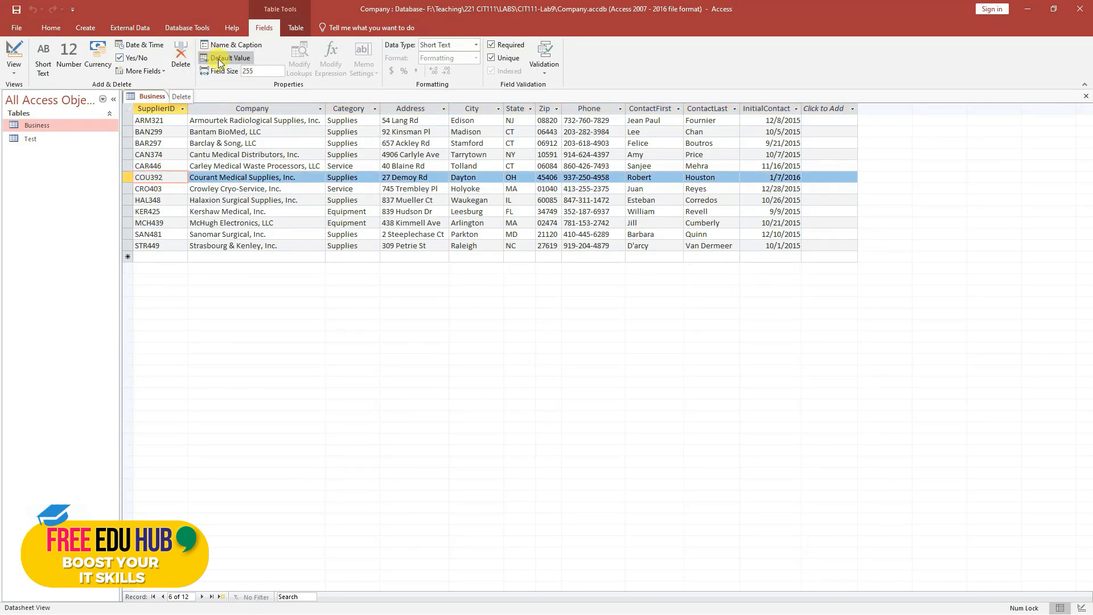
{"action": "left_click", "coordinate": [387, 191]}
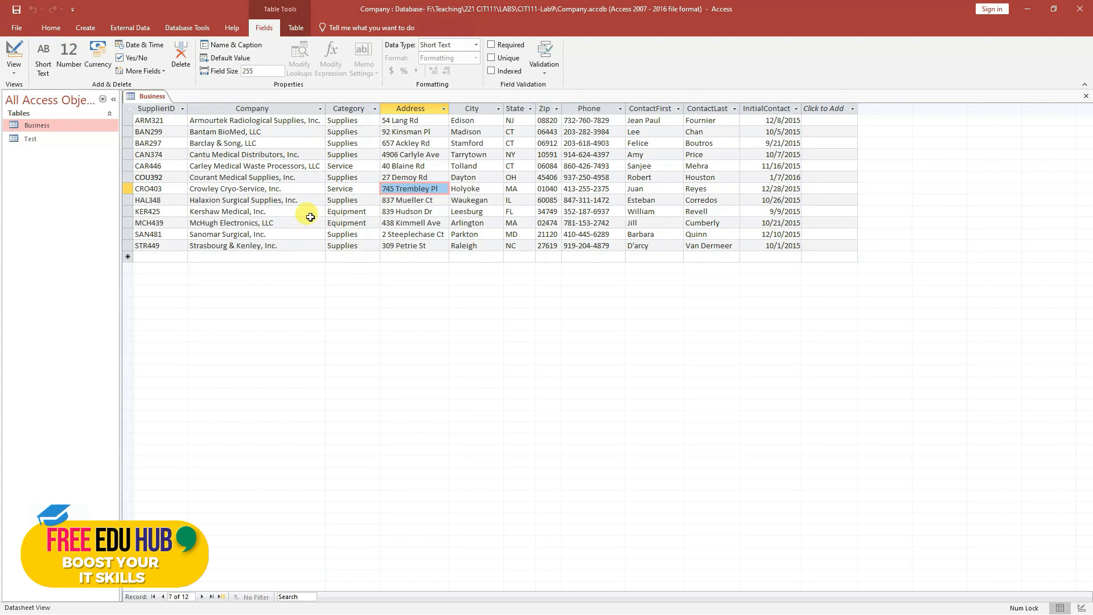
- Step through the Business records one at a time from McHugh Electronics to the last record and back to the first
{"action": "left_click", "coordinate": [290, 221]}
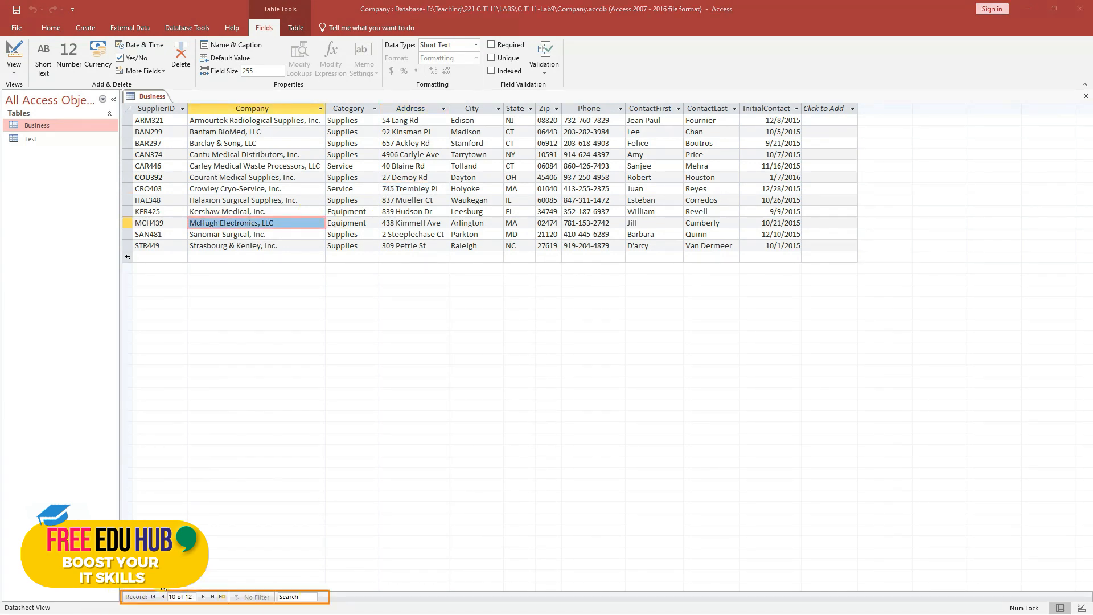
{"action": "left_click", "coordinate": [204, 597]}
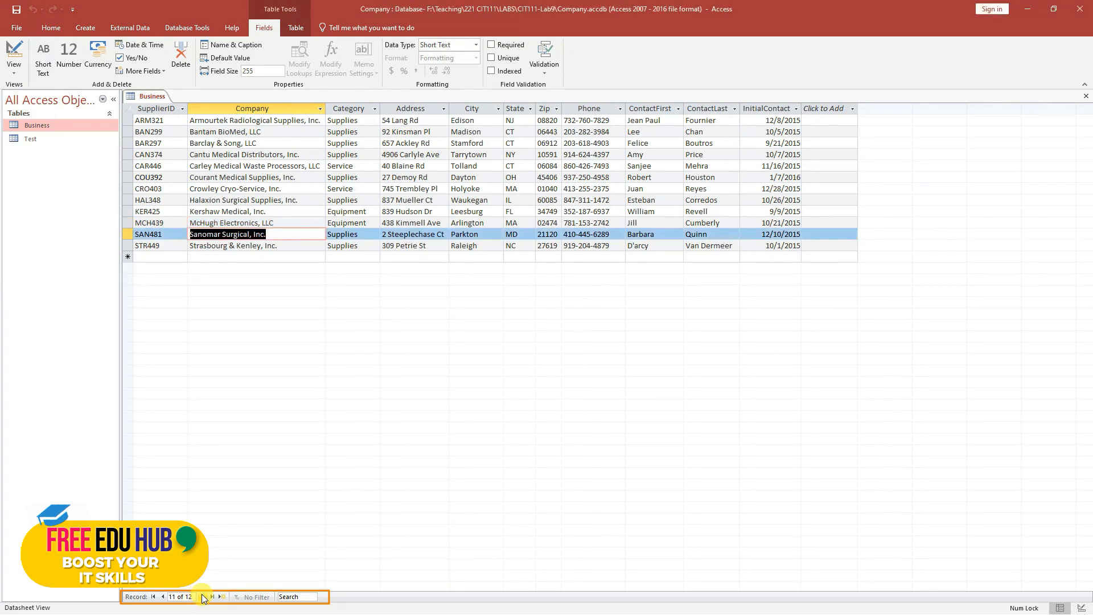
{"action": "left_click", "coordinate": [204, 597]}
{"action": "left_click", "coordinate": [163, 597]}
{"action": "left_click", "coordinate": [164, 597]}
{"action": "left_click", "coordinate": [164, 596]}
{"action": "left_click", "coordinate": [163, 596]}
{"action": "left_click", "coordinate": [164, 596]}
{"action": "left_click", "coordinate": [163, 597]}
{"action": "left_click", "coordinate": [164, 596]}
{"action": "left_click", "coordinate": [164, 596]}
{"action": "left_click", "coordinate": [163, 596]}
{"action": "left_click", "coordinate": [164, 597]}
{"action": "left_click", "coordinate": [163, 597]}
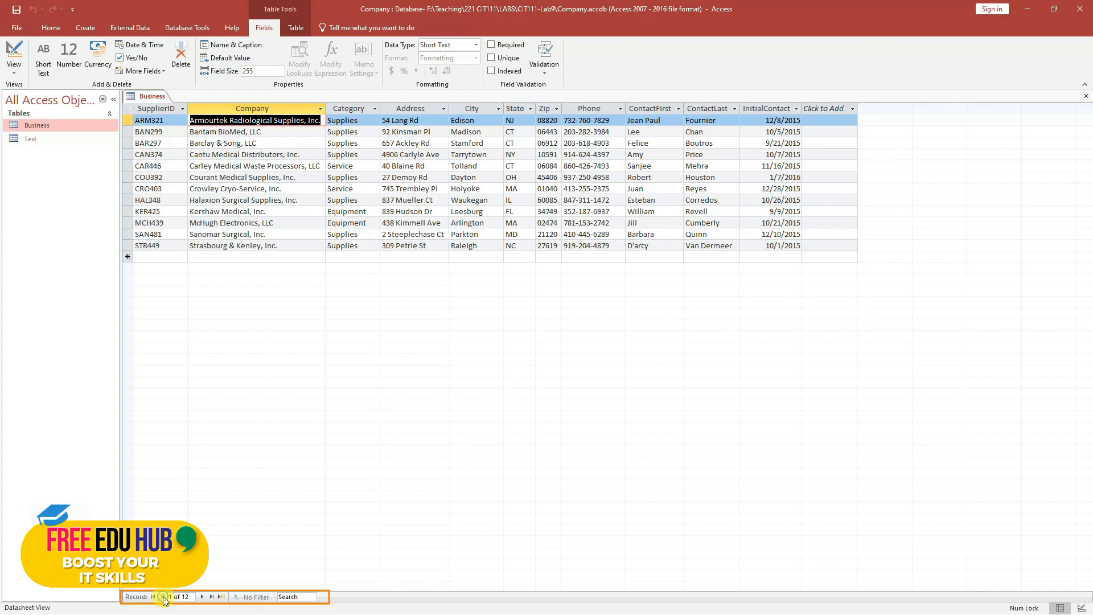
- Search the Business records for 403 and for part of a contact's first name
{"action": "left_click", "coordinate": [211, 143]}
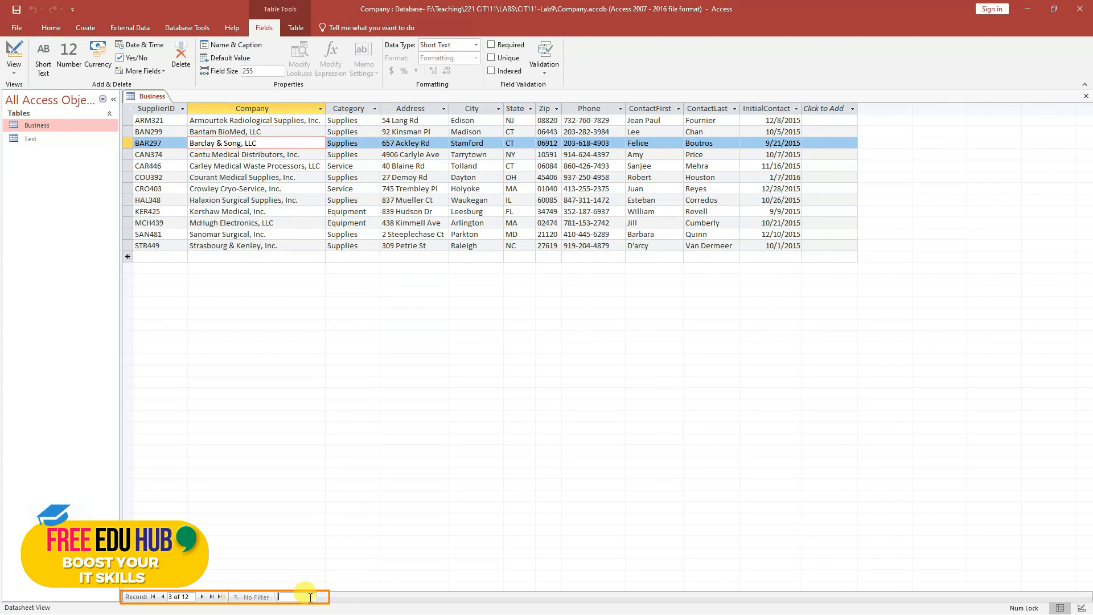
{"action": "type", "text": "403"}
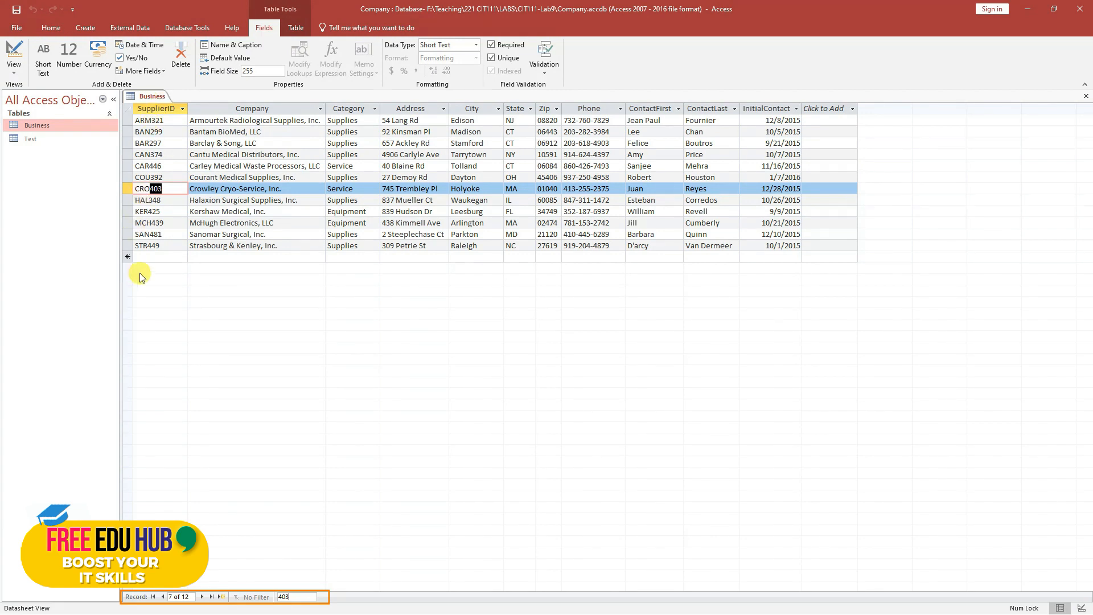
{"action": "double_click", "coordinate": [296, 595]}
{"action": "key", "text": "Caps_Lock"}
{"action": "type", "text": "Willa"}
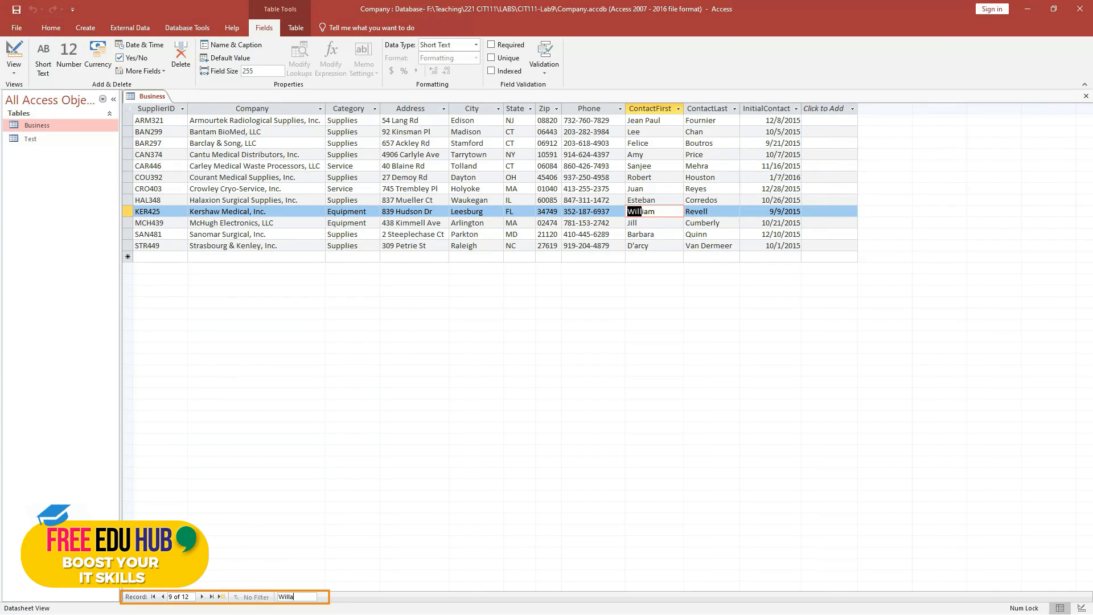
- Open the Business table in Design View to review its fields' data types, and return to Datasheet View
{"action": "left_click", "coordinate": [251, 146]}
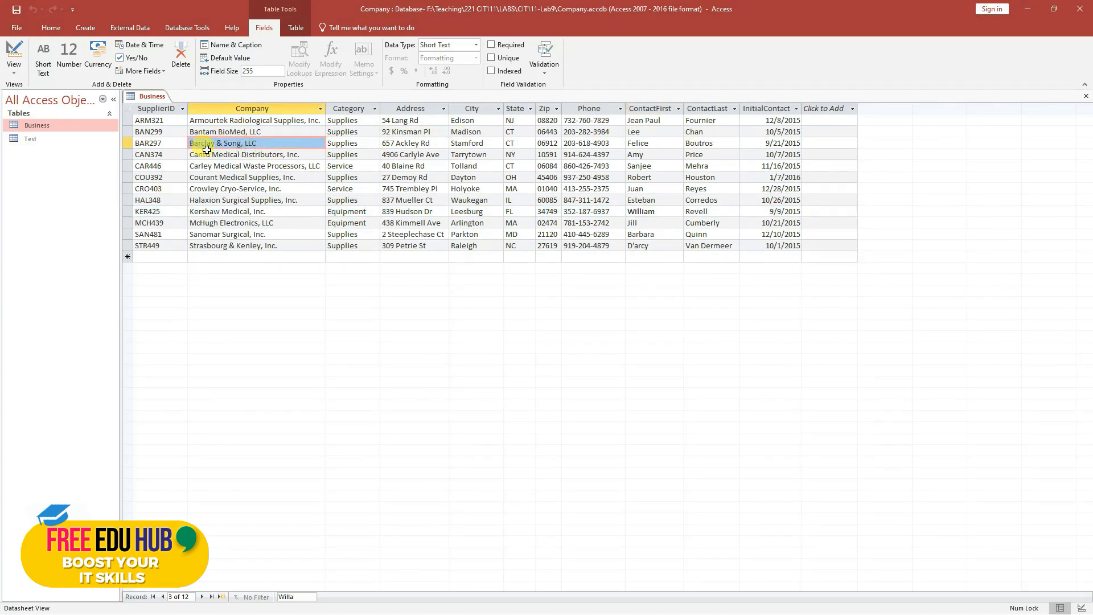
{"action": "left_click", "coordinate": [223, 165]}
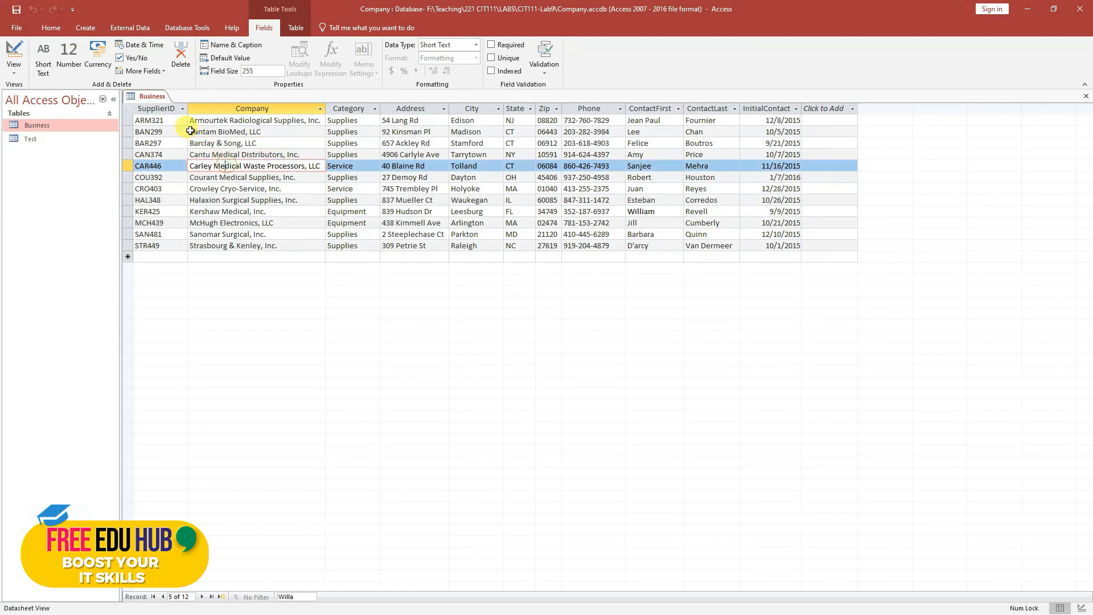
{"action": "right_click", "coordinate": [152, 98]}
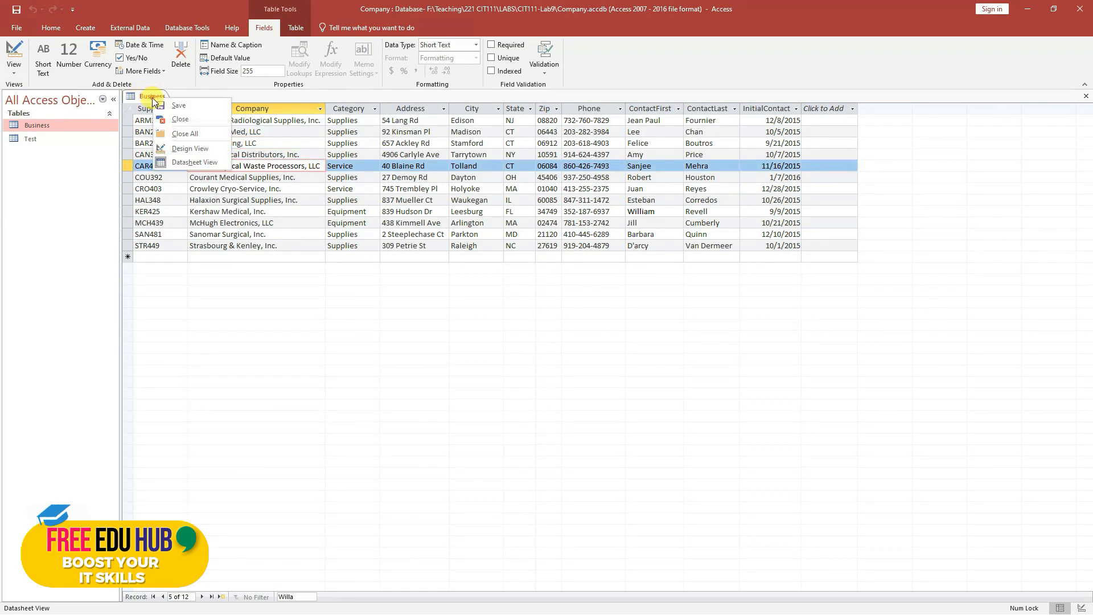
{"action": "left_click", "coordinate": [205, 149]}
{"action": "left_click", "coordinate": [276, 120]}
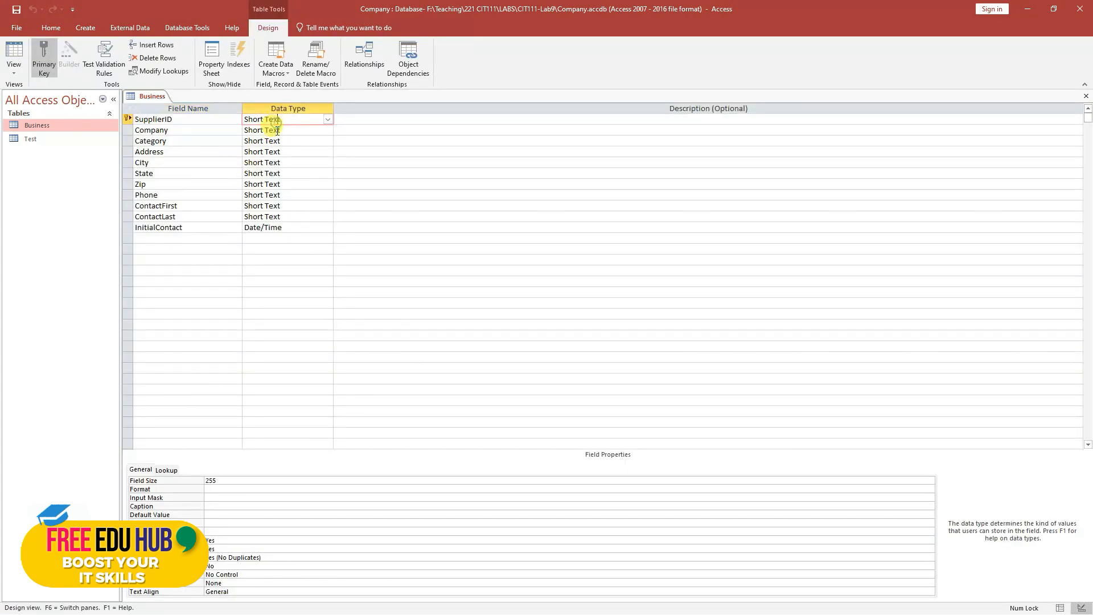
{"action": "left_click", "coordinate": [277, 131]}
{"action": "left_click", "coordinate": [277, 152]}
{"action": "left_click", "coordinate": [278, 171]}
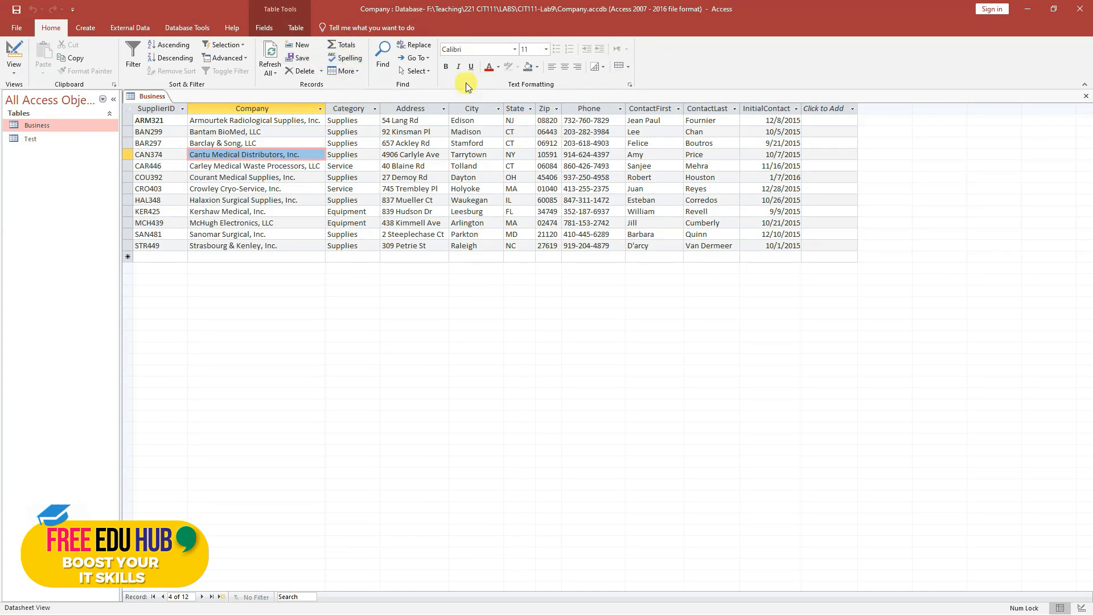
{"action": "left_click", "coordinate": [429, 143]}
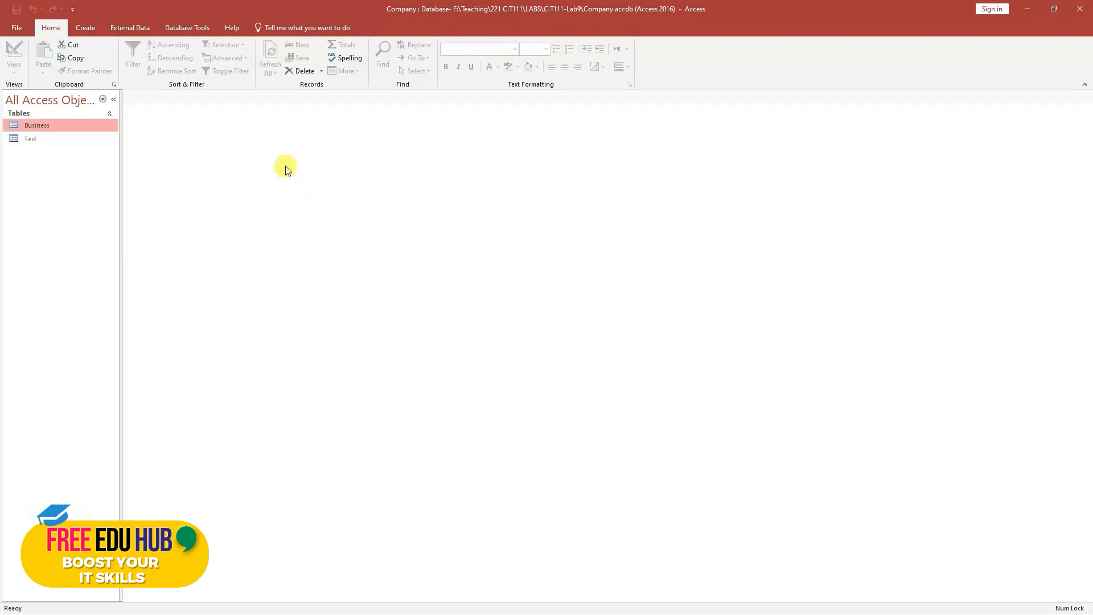
- Look at the blank database option and create a new database from the Students template with the file name Database1.accdb
{"action": "left_click", "coordinate": [18, 28]}
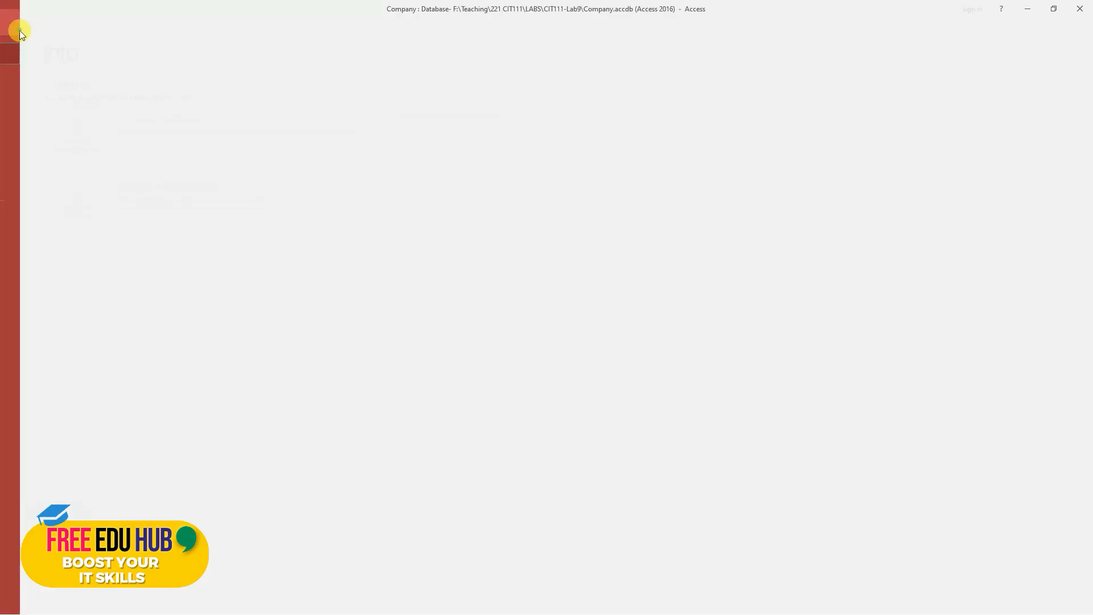
{"action": "left_click", "coordinate": [33, 76]}
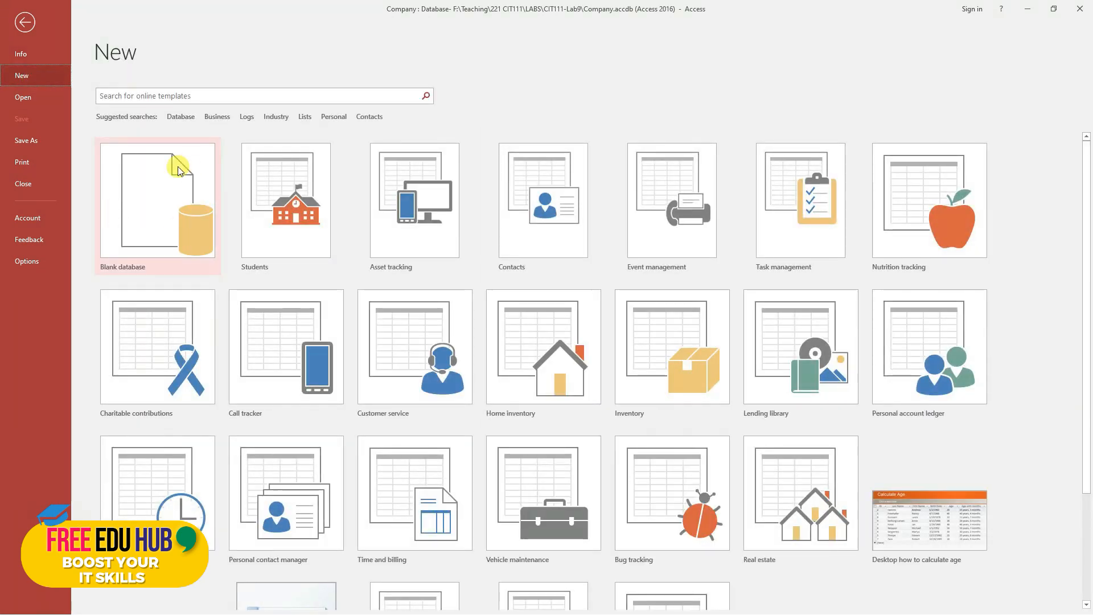
{"action": "left_click", "coordinate": [154, 205]}
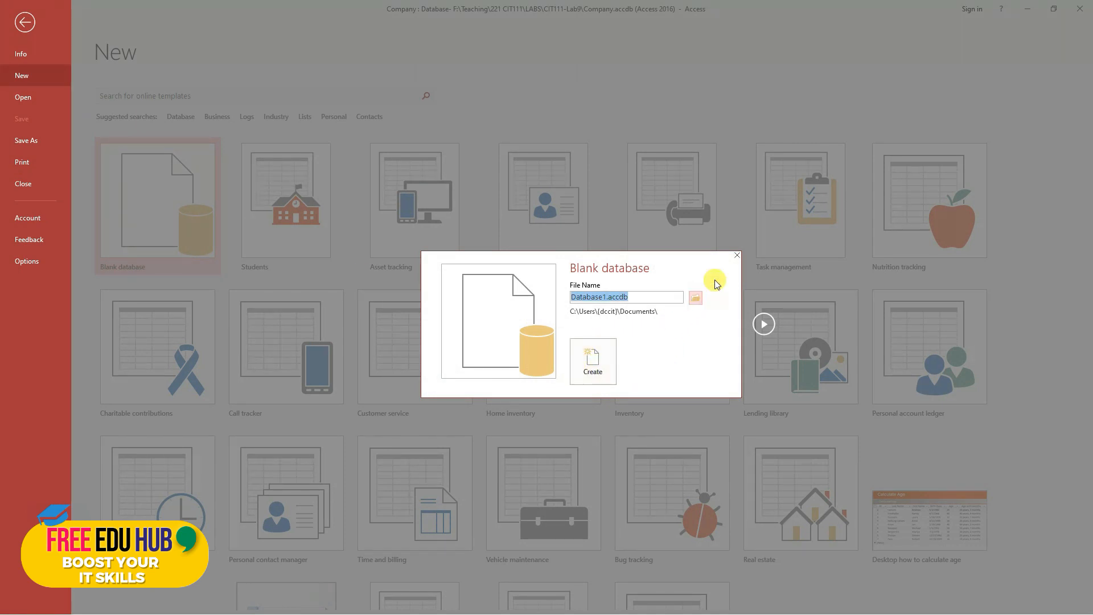
{"action": "left_click", "coordinate": [736, 255]}
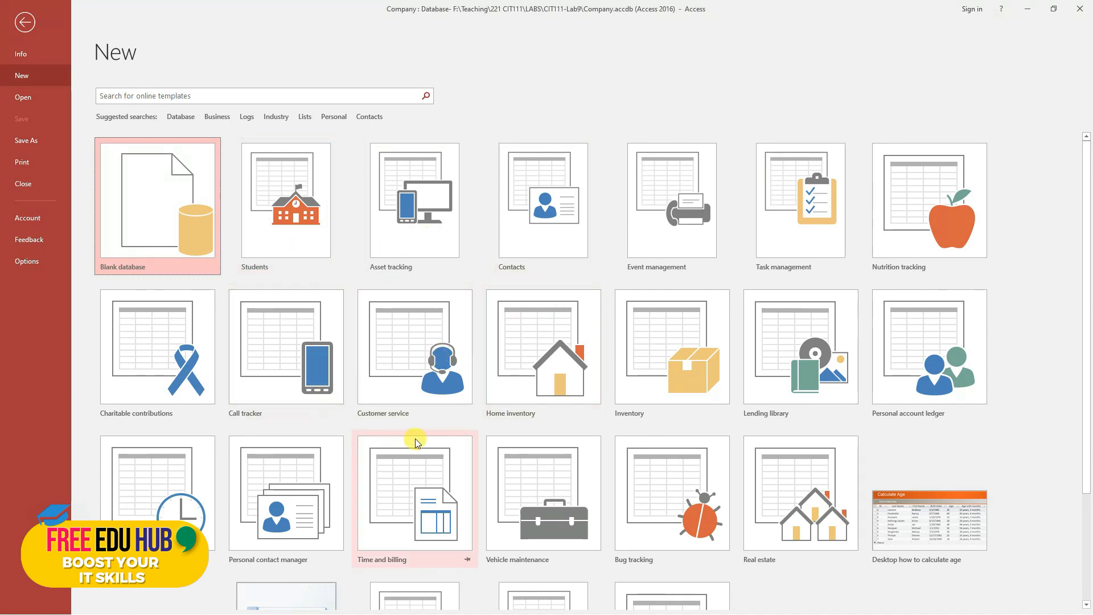
{"action": "left_click", "coordinate": [266, 181]}
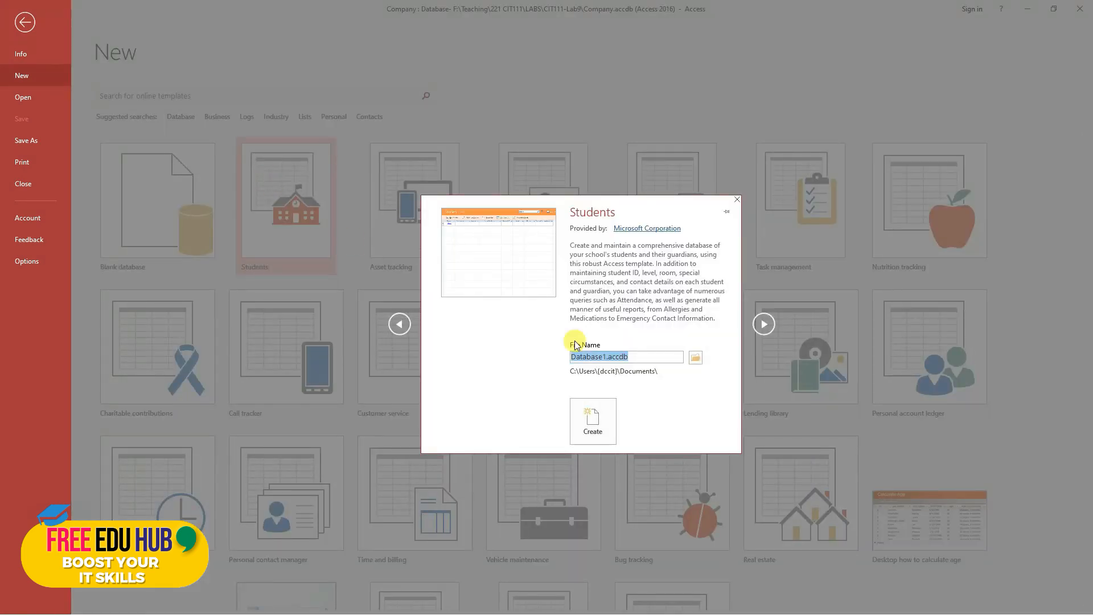
{"action": "left_click", "coordinate": [592, 436]}
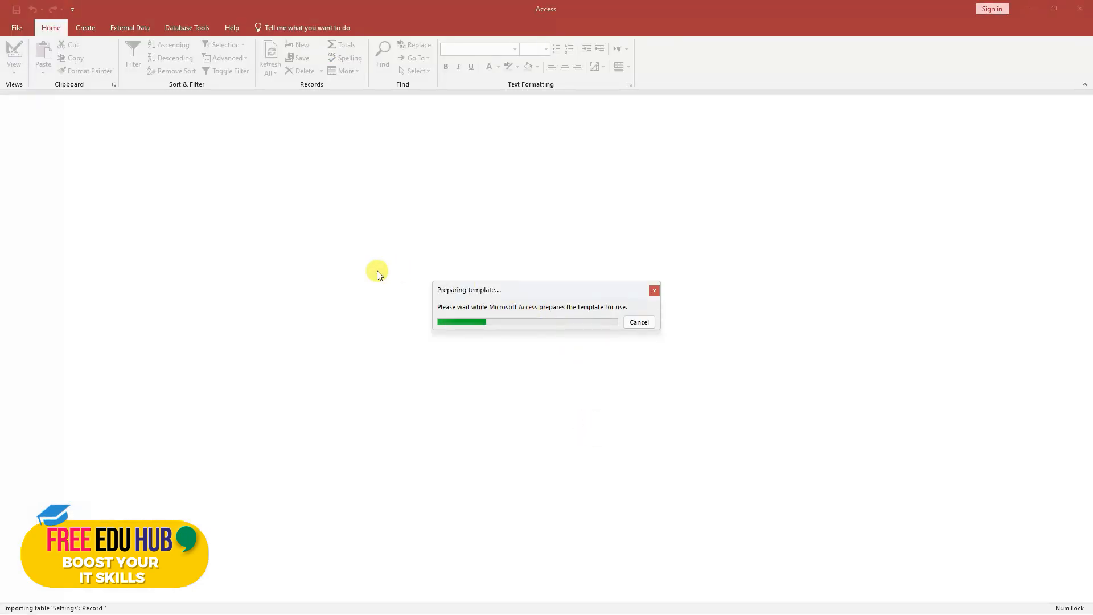
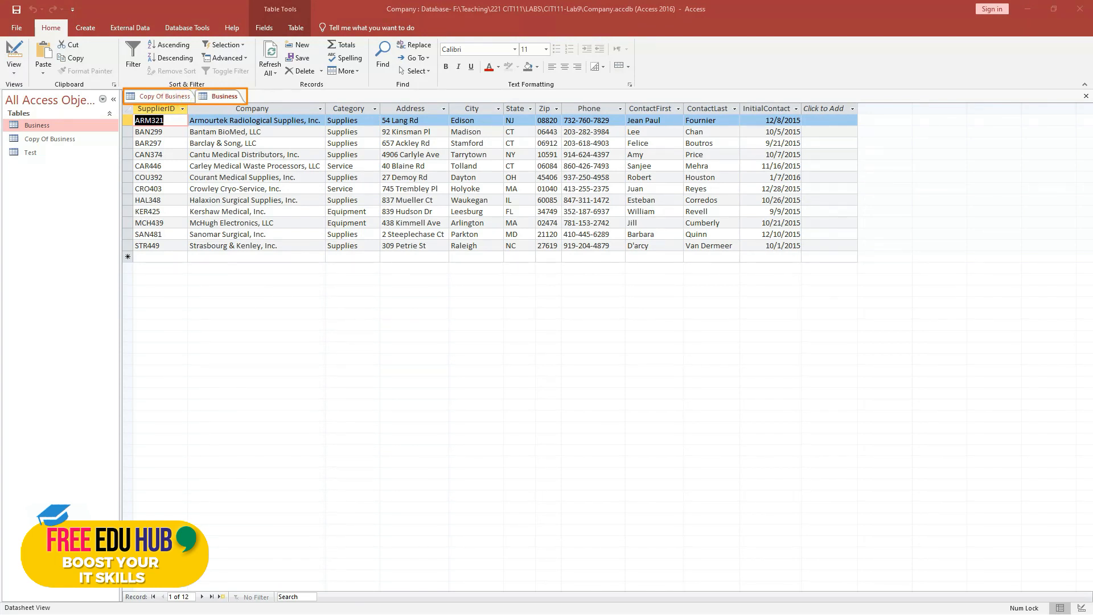
- Compare the open Business table with the Copy Of Business table by switching between them
{"action": "left_click", "coordinate": [169, 94]}
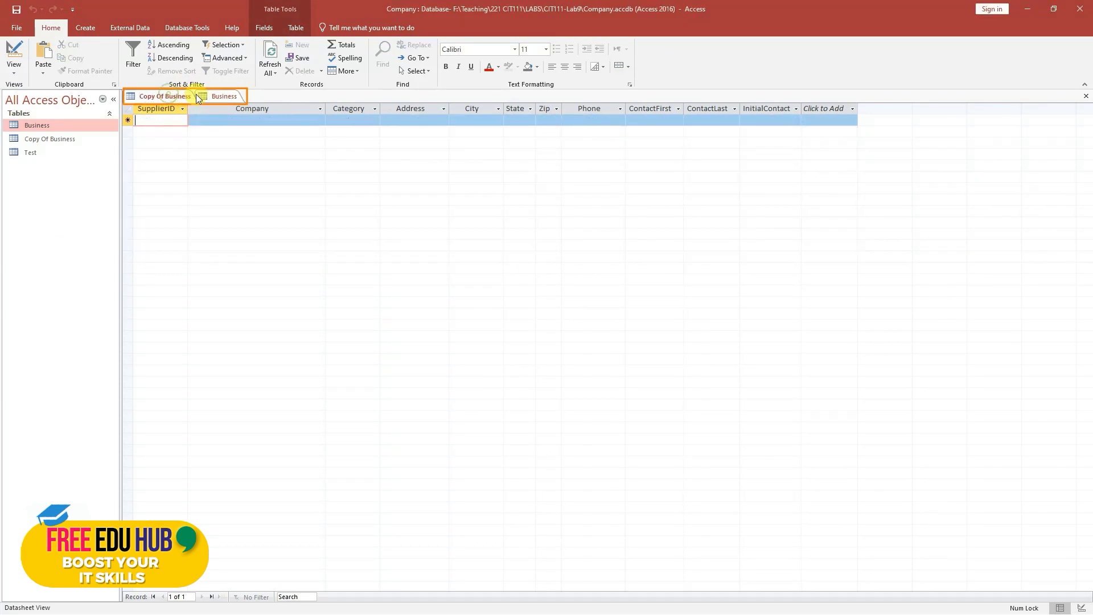
{"action": "left_click", "coordinate": [224, 94]}
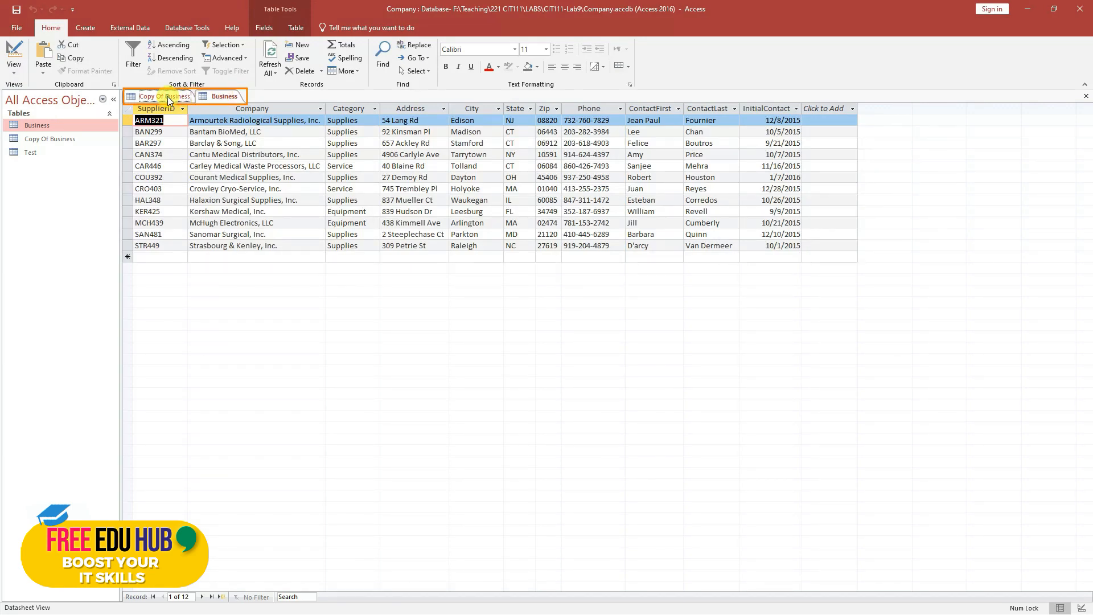
{"action": "left_click", "coordinate": [168, 96]}
{"action": "left_click", "coordinate": [223, 97]}
{"action": "left_click", "coordinate": [164, 97]}
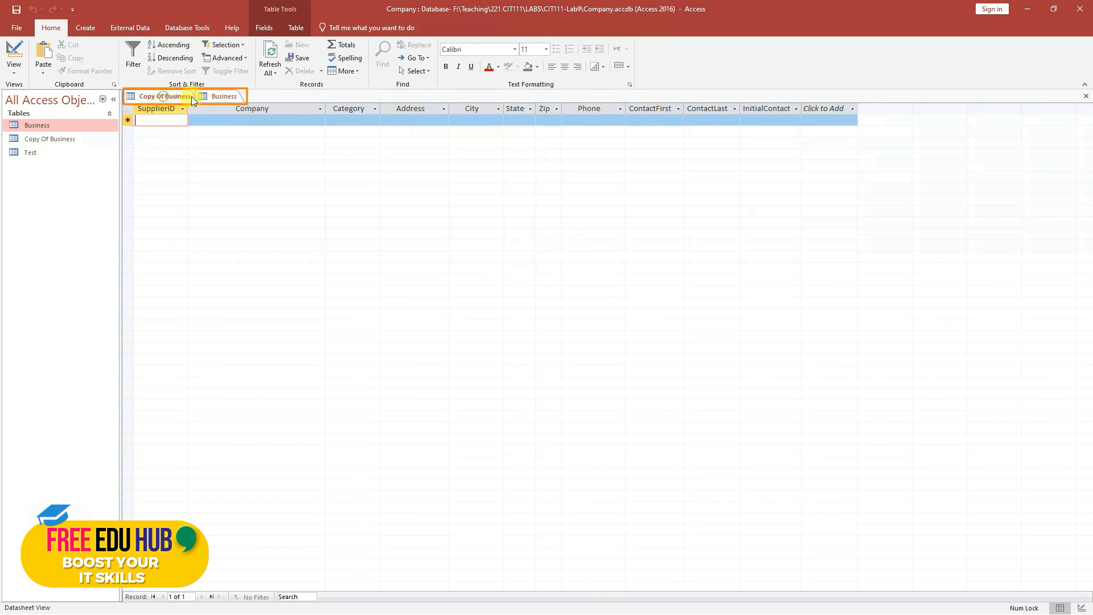
{"action": "left_click", "coordinate": [216, 97]}
{"action": "left_click", "coordinate": [159, 98]}
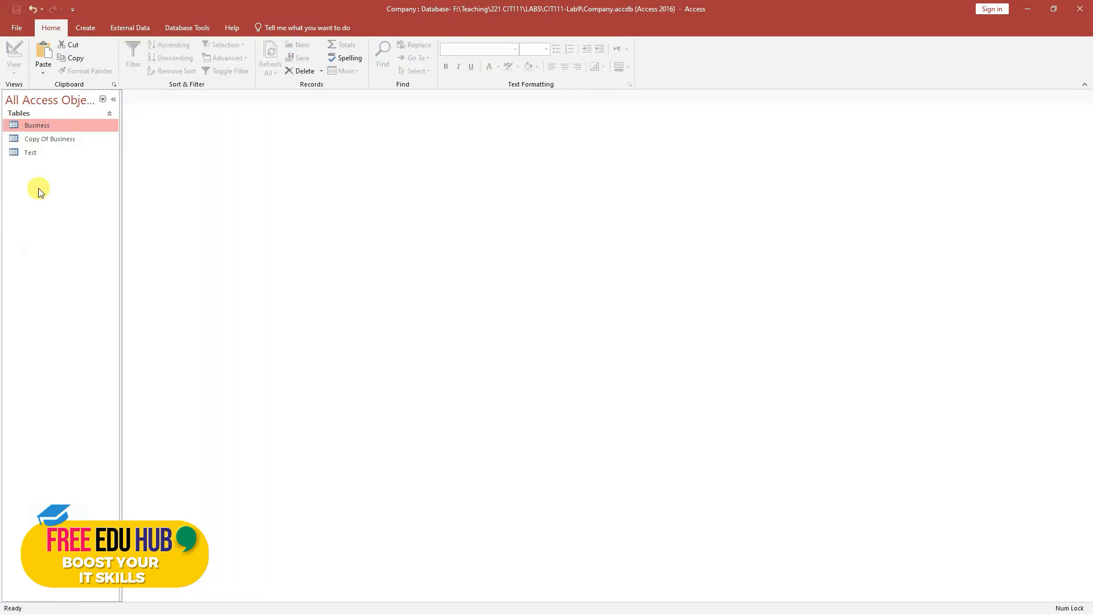
- Copy the Business table and paste it with structure and data as Copy Of Business2
{"action": "right_click", "coordinate": [41, 125]}
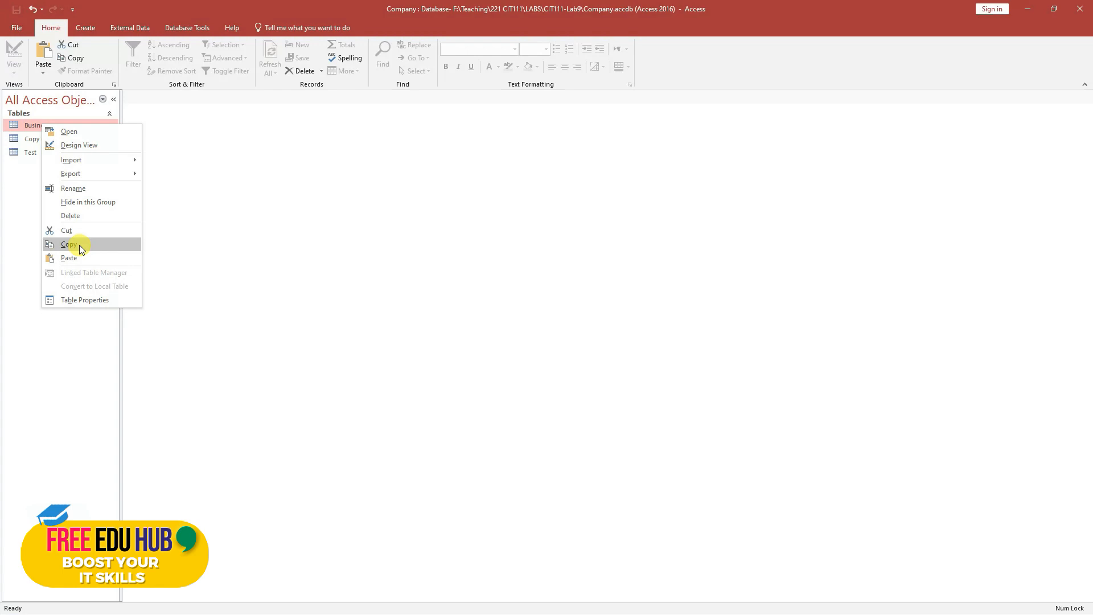
{"action": "left_click", "coordinate": [78, 244]}
{"action": "right_click", "coordinate": [40, 125]}
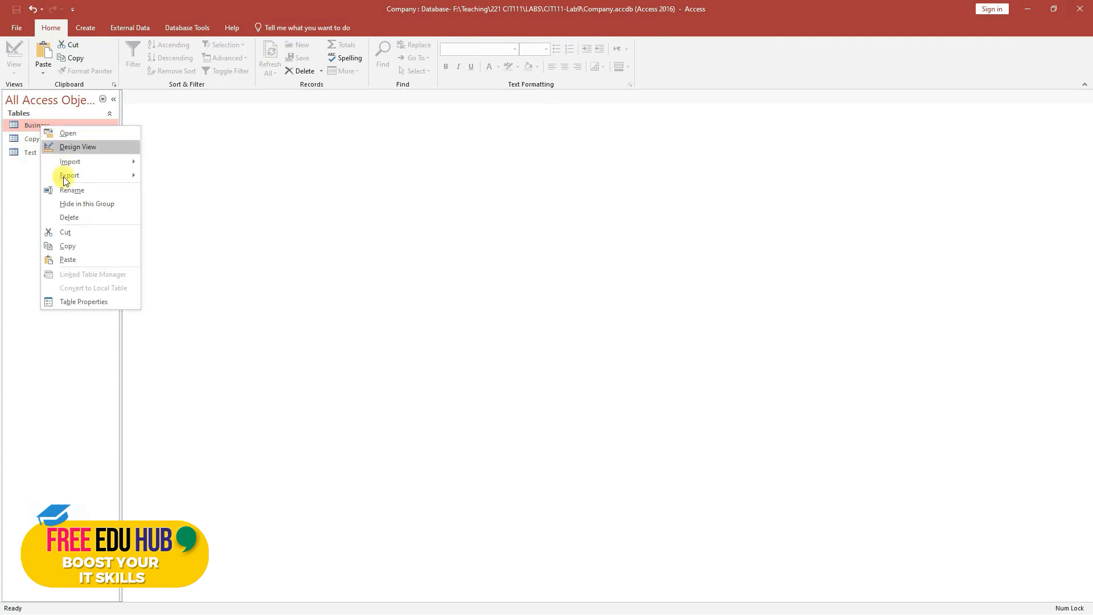
{"action": "left_click", "coordinate": [74, 259]}
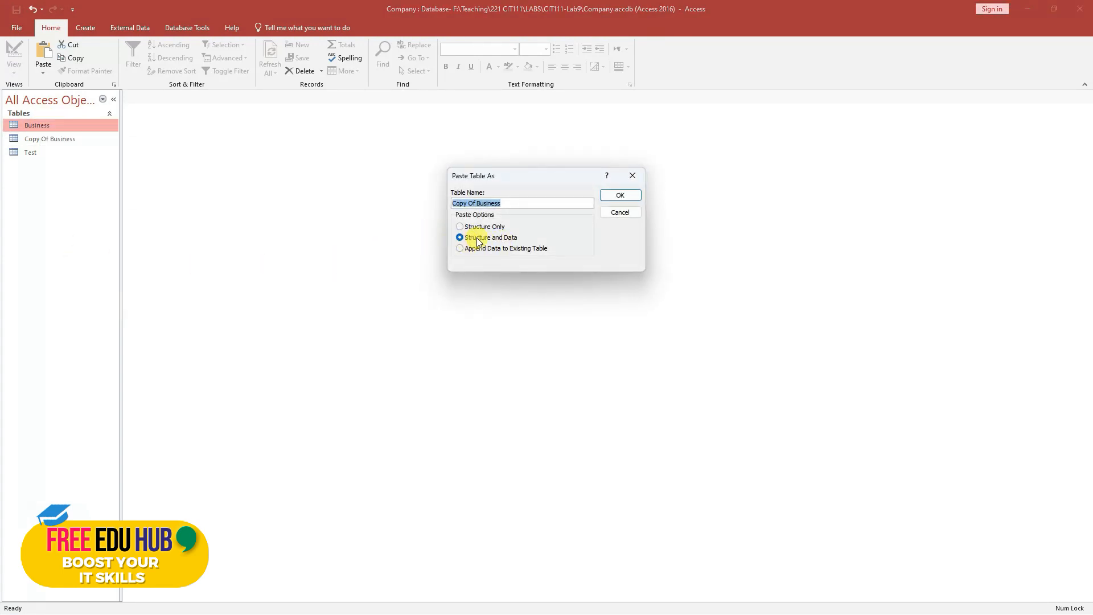
{"action": "left_click", "coordinate": [514, 204]}
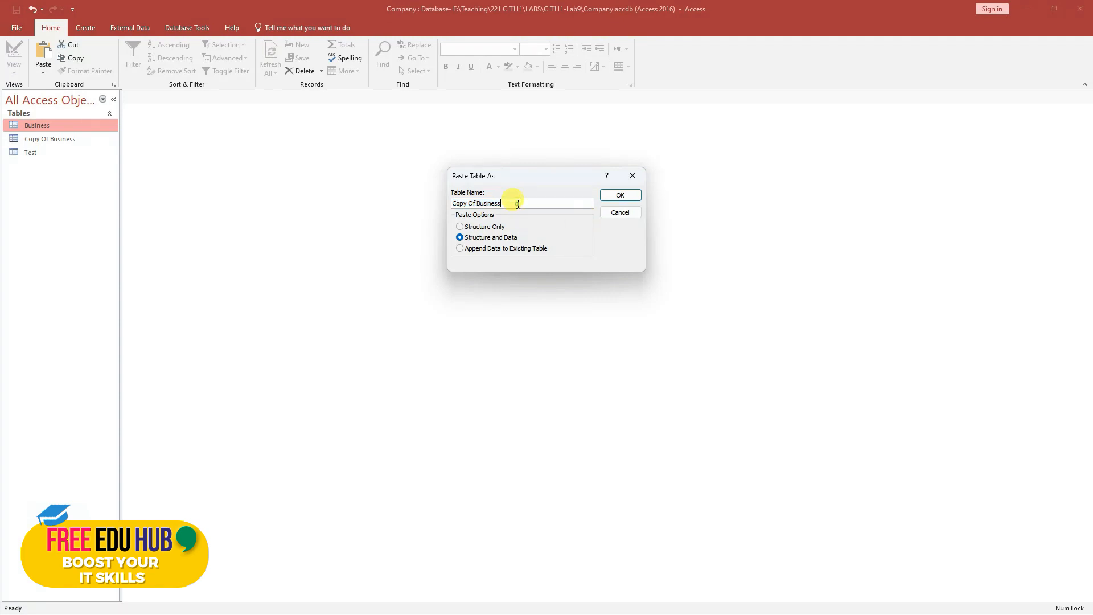
{"action": "type", "text": "2"}
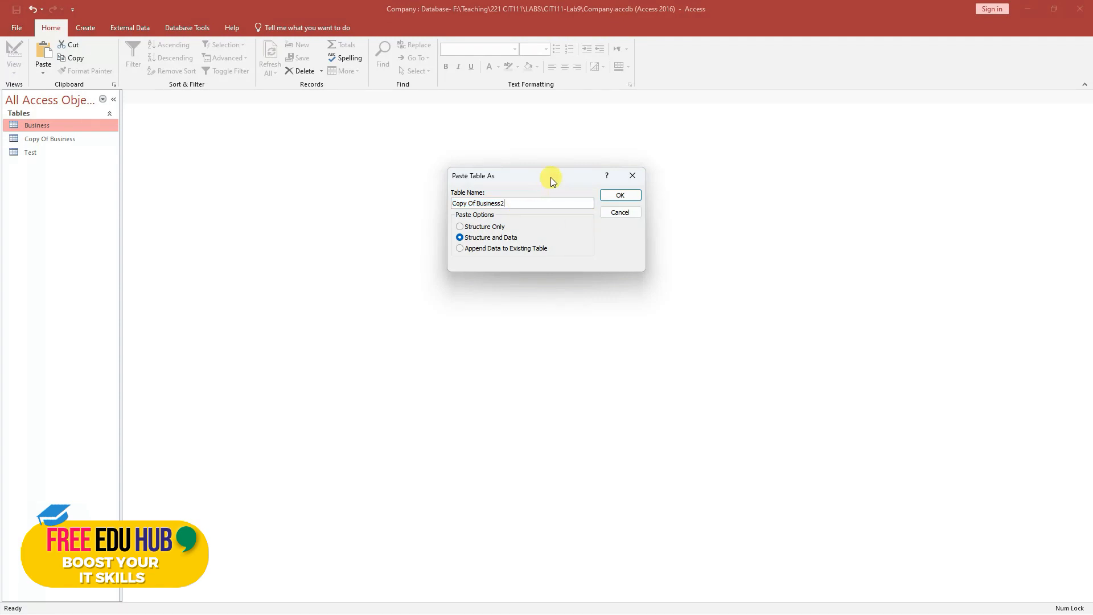
{"action": "left_click", "coordinate": [618, 196]}
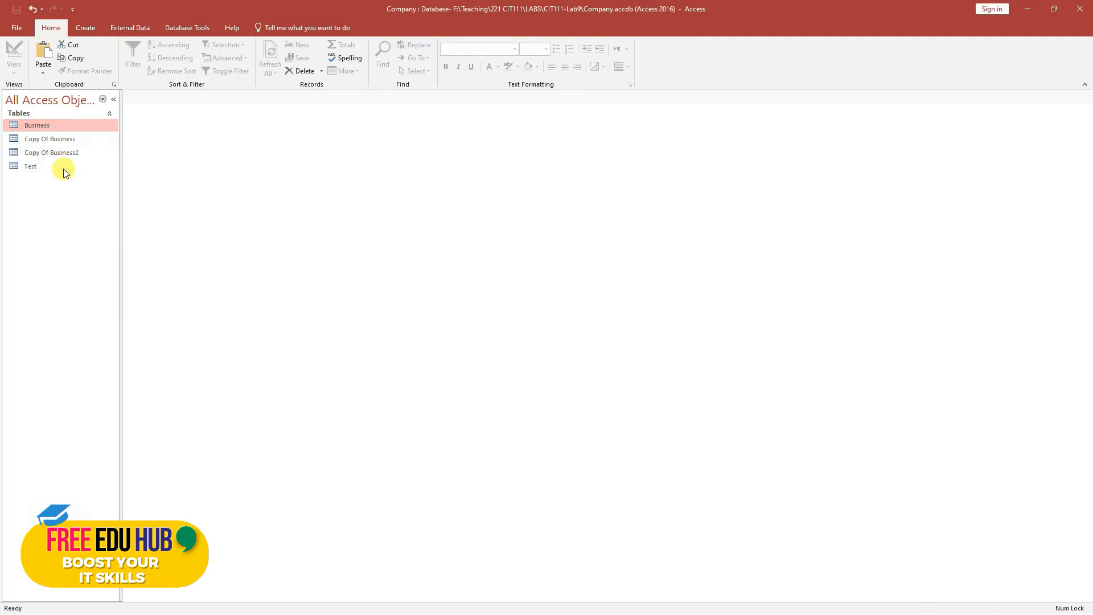
- Open Copy Of Business2 and Business to compare their records, and close all open tables
{"action": "double_click", "coordinate": [59, 152]}
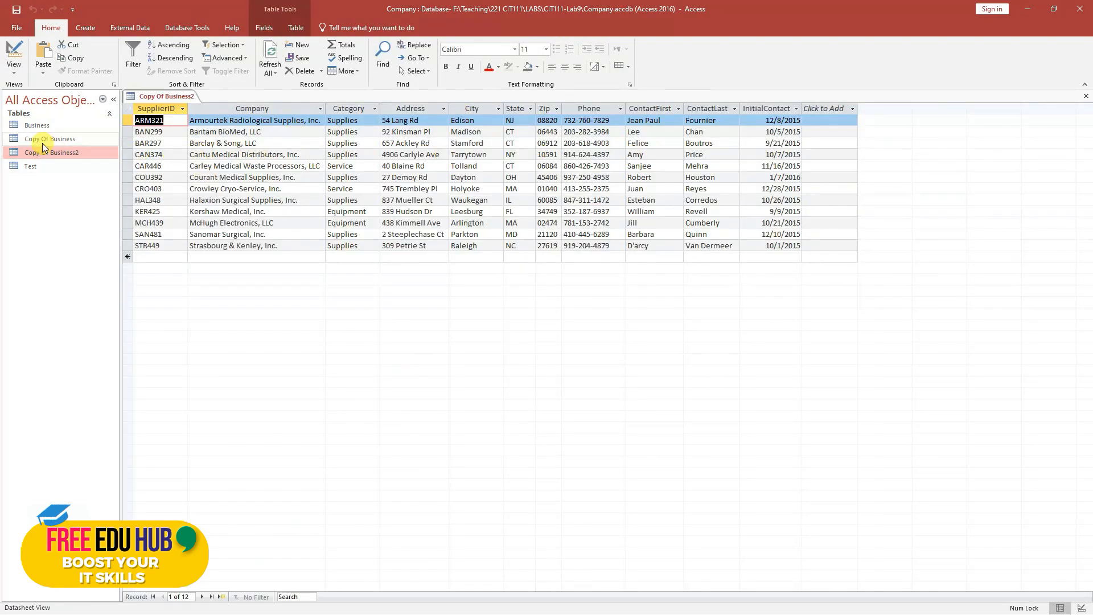
{"action": "double_click", "coordinate": [40, 126]}
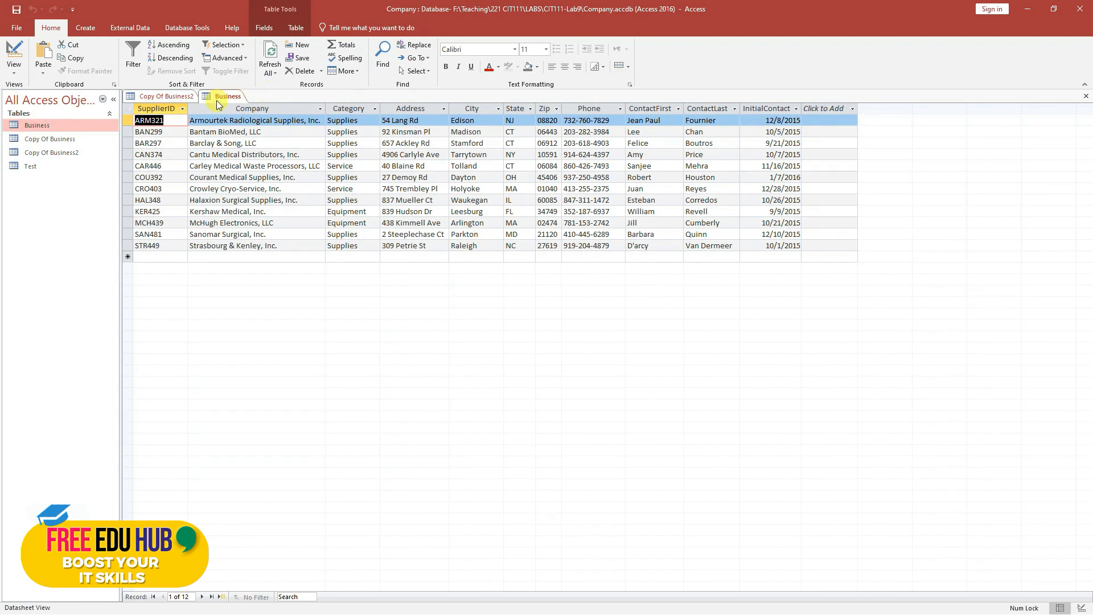
{"action": "left_click", "coordinate": [165, 97]}
{"action": "left_click", "coordinate": [165, 98]}
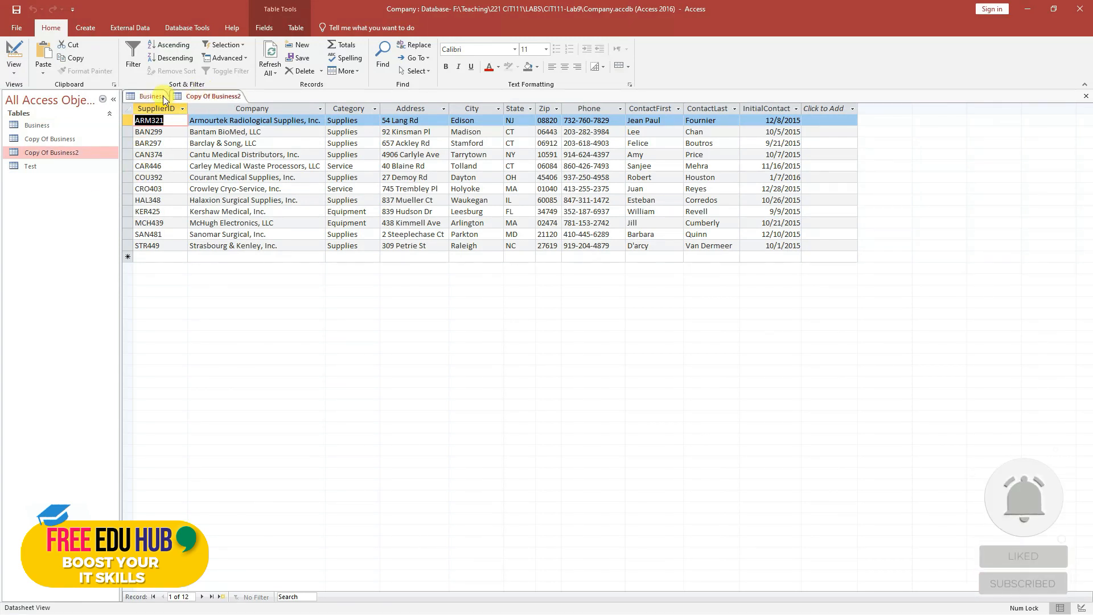
{"action": "right_click", "coordinate": [216, 101]}
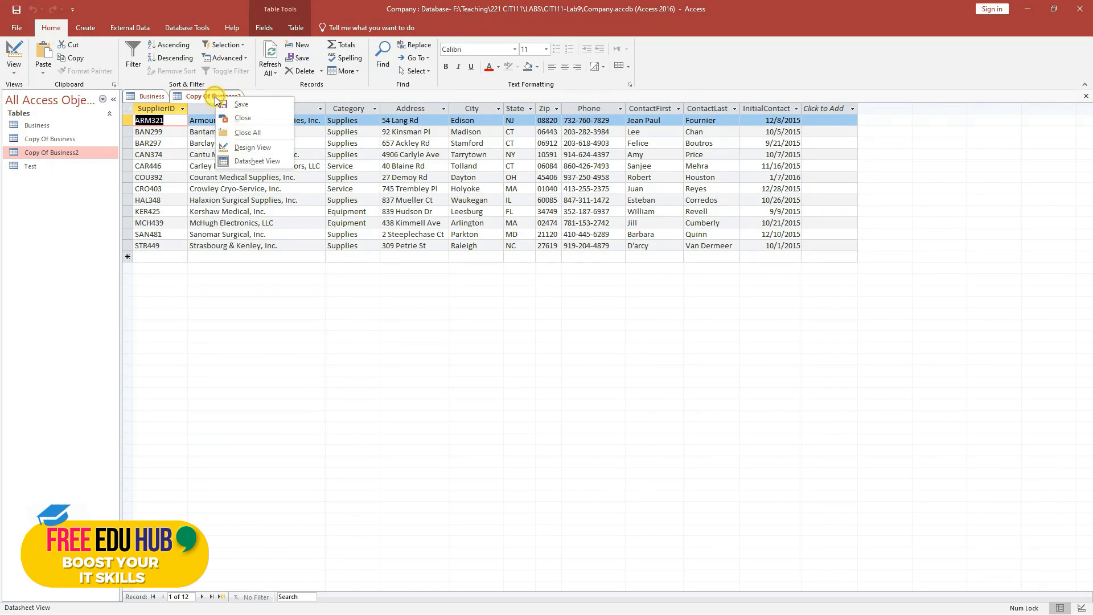
{"action": "left_click", "coordinate": [254, 133]}
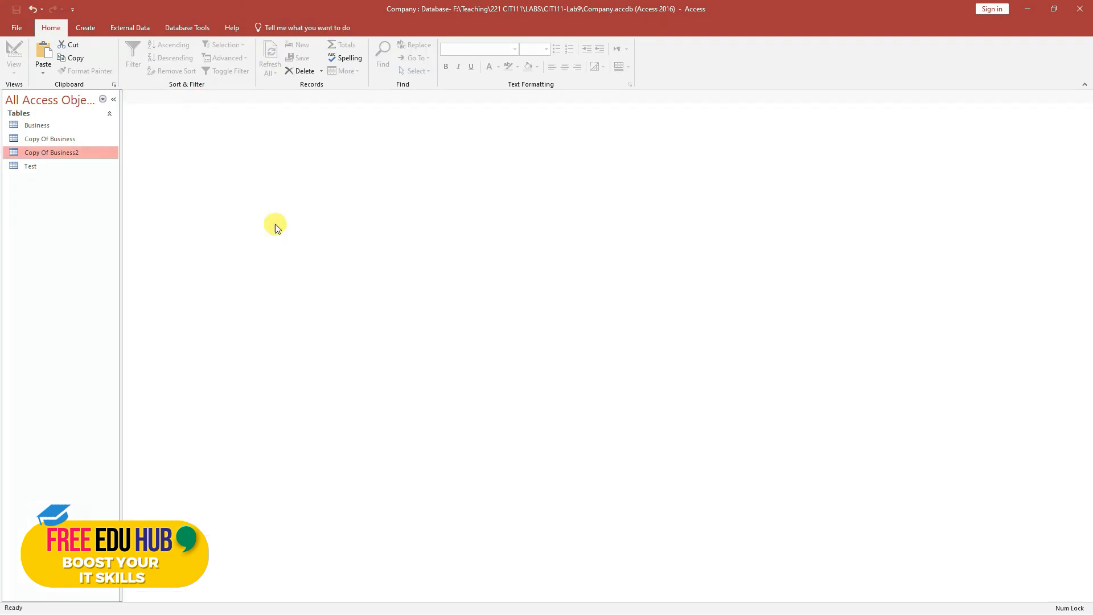
- Open Business and Copy Of Business to check which records each holds, and close both tables
{"action": "left_click", "coordinate": [44, 126]}
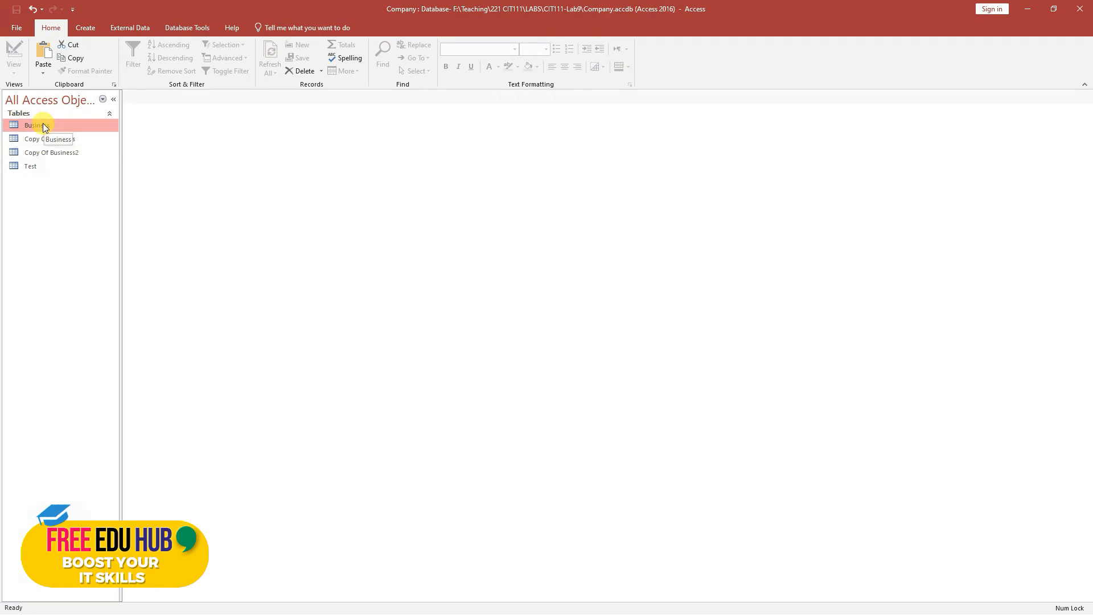
{"action": "double_click", "coordinate": [45, 126]}
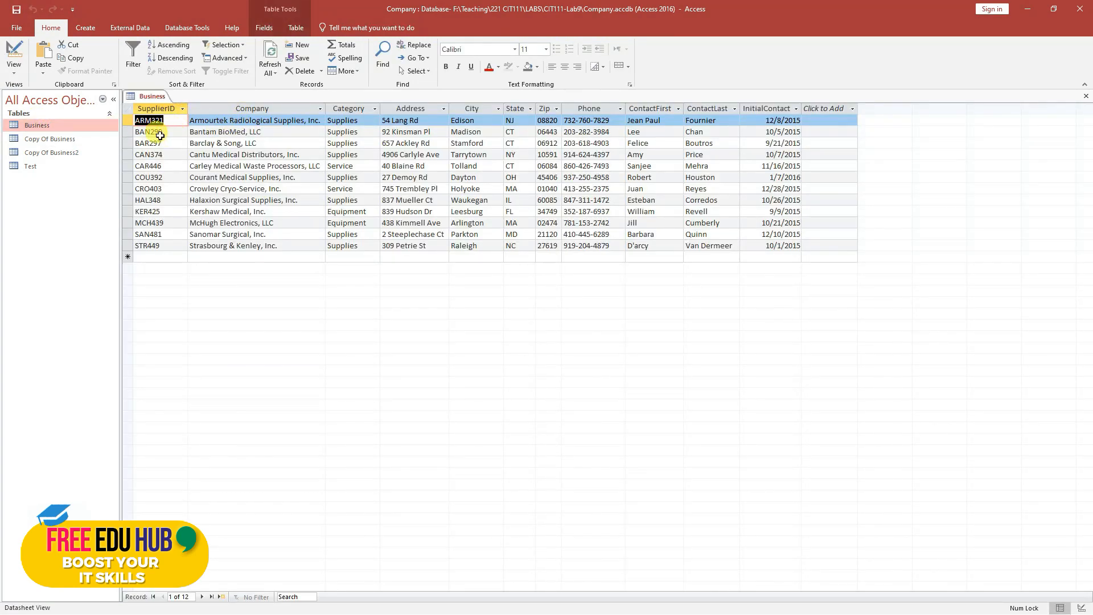
{"action": "double_click", "coordinate": [45, 139]}
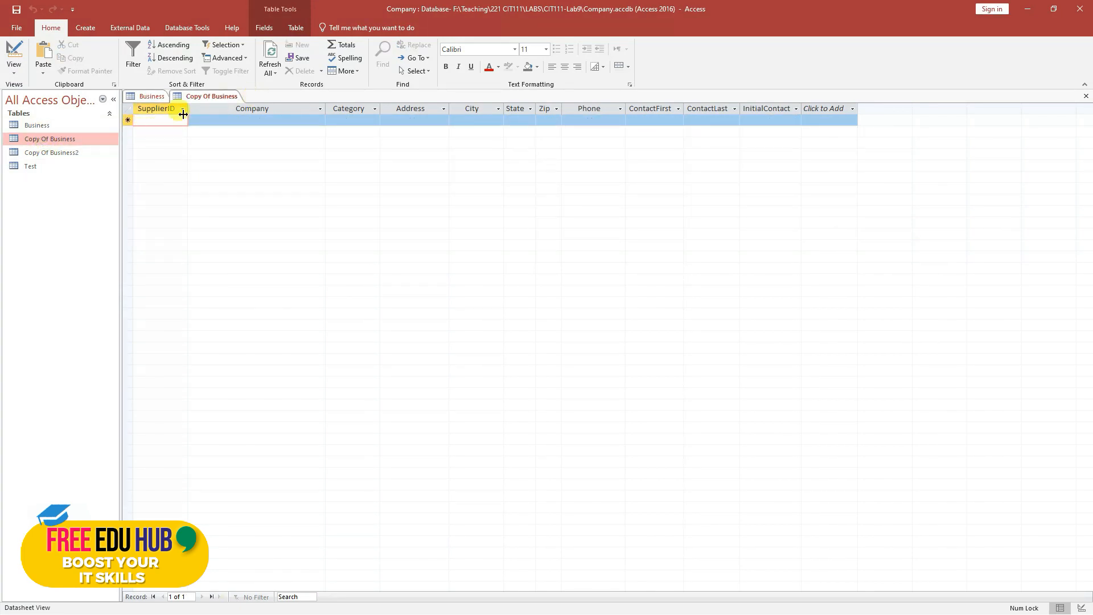
{"action": "right_click", "coordinate": [220, 95]}
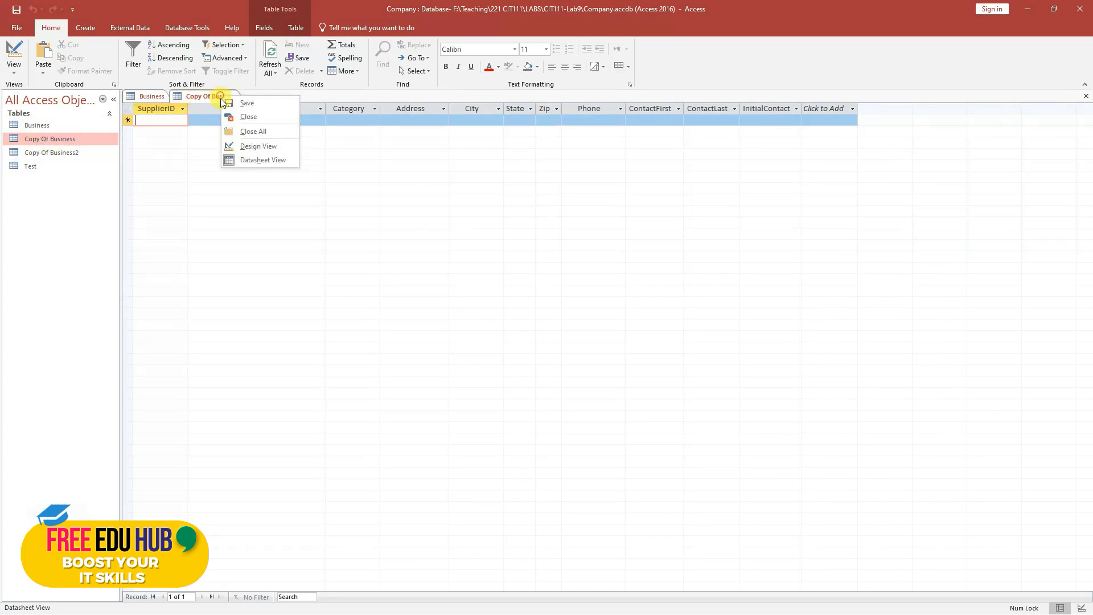
{"action": "left_click", "coordinate": [251, 132]}
- Paste the copied Business table by appending its data to the existing Copy Of Business table
{"action": "left_click", "coordinate": [38, 125]}
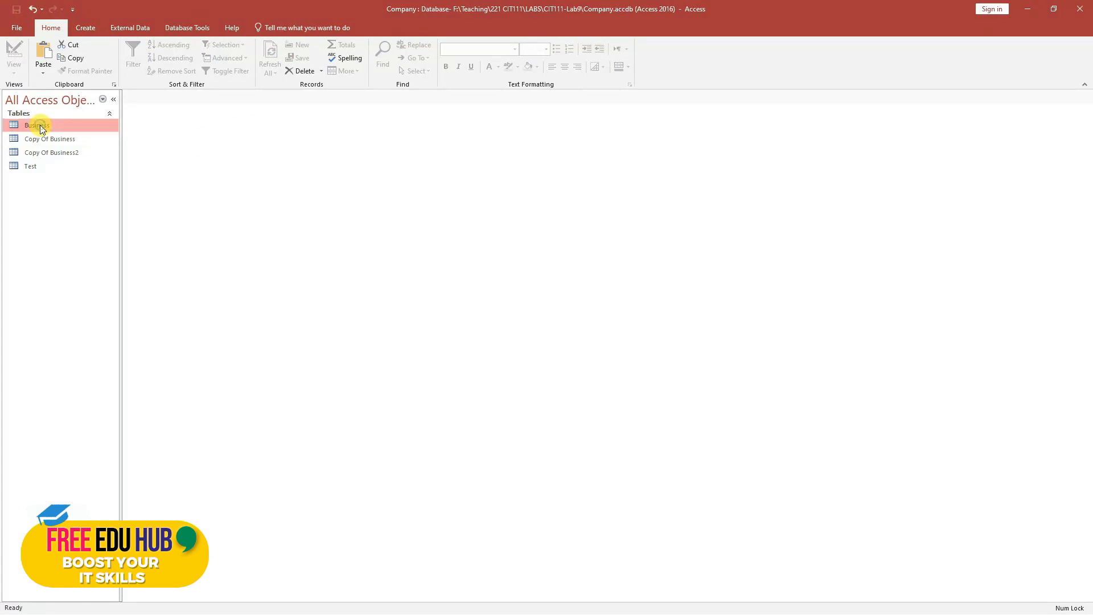
{"action": "right_click", "coordinate": [39, 125]}
{"action": "left_click", "coordinate": [34, 126]}
{"action": "right_click", "coordinate": [34, 127]}
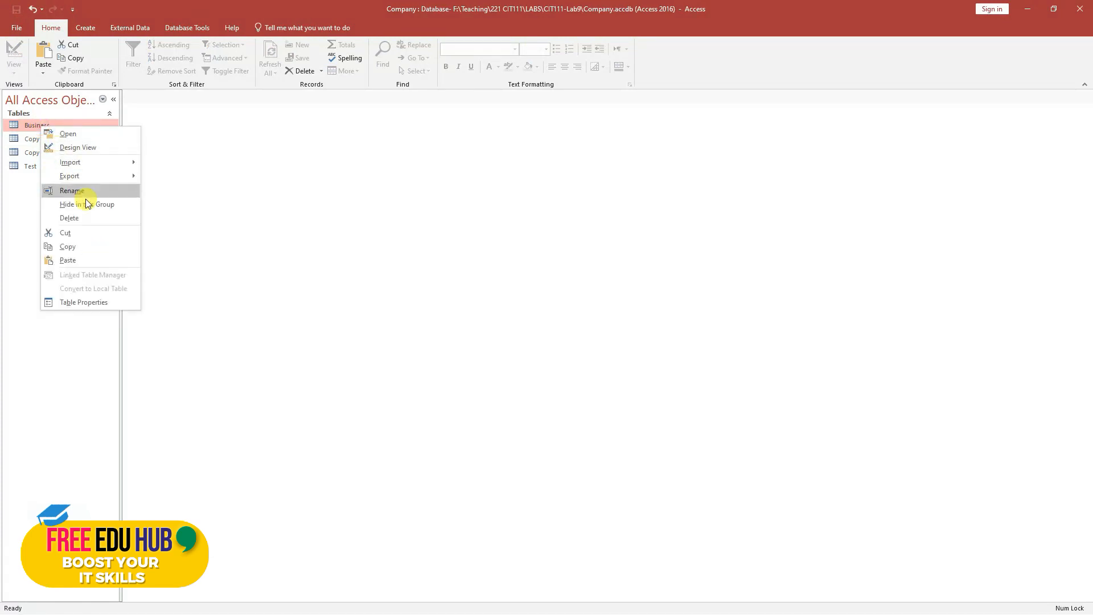
{"action": "left_click", "coordinate": [86, 261]}
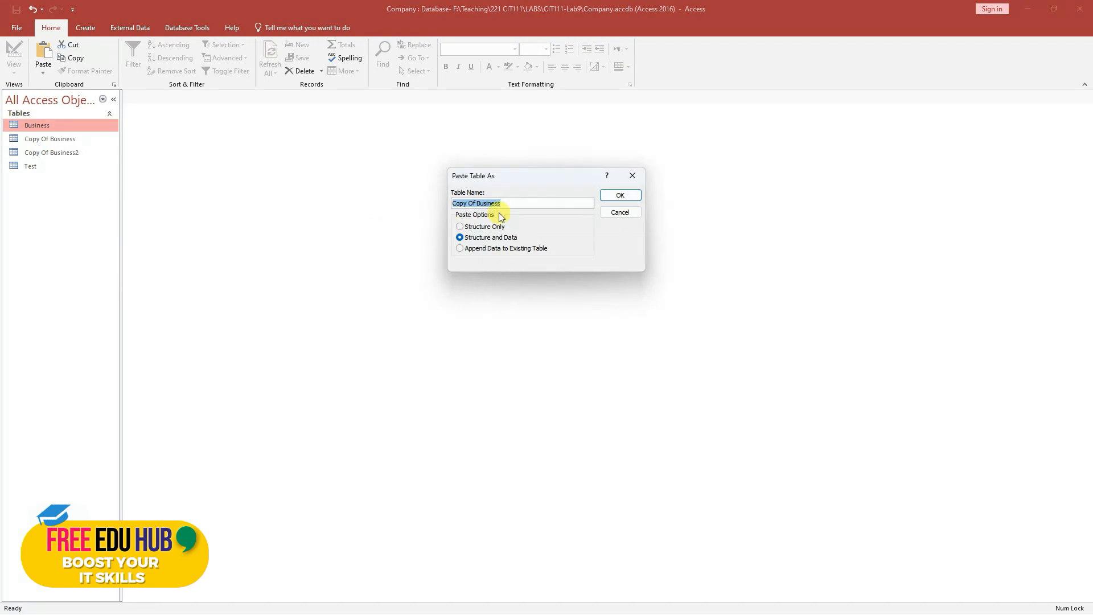
{"action": "left_click", "coordinate": [460, 248]}
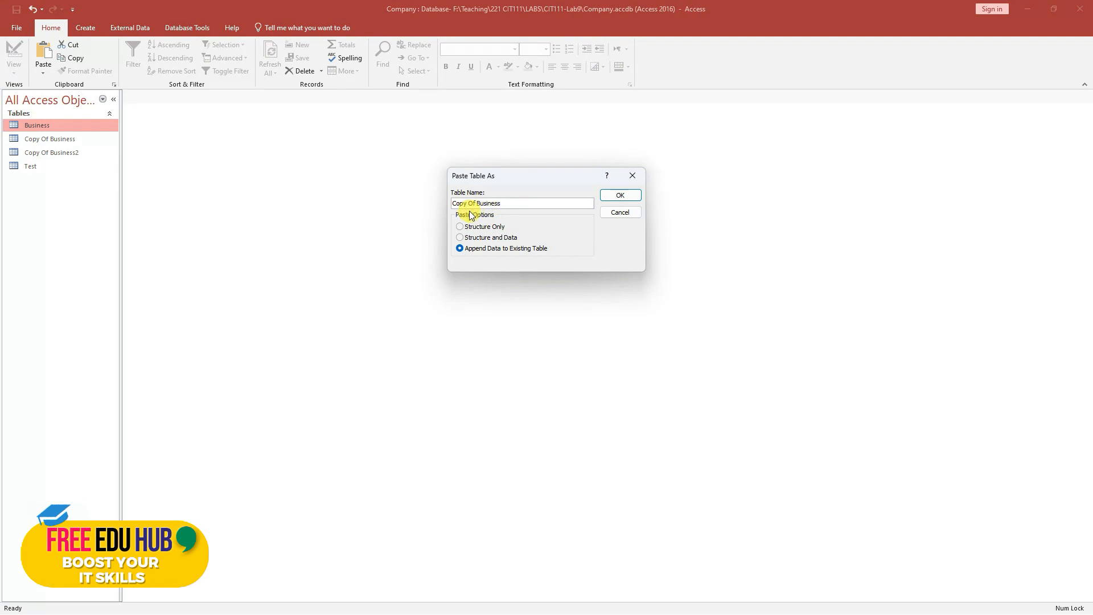
{"action": "left_click", "coordinate": [626, 196]}
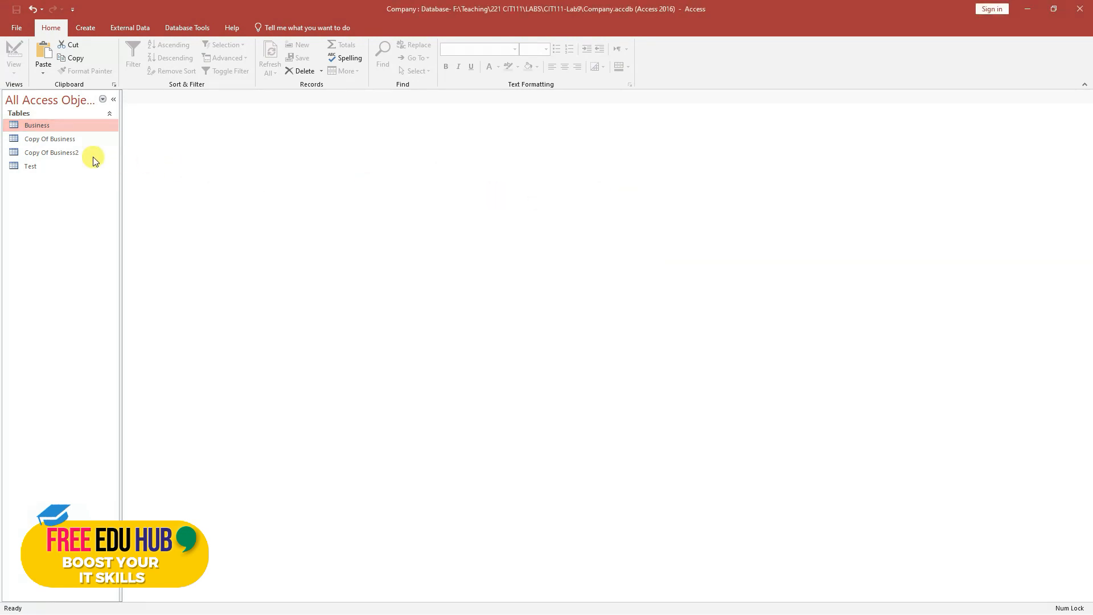
- Open Copy Of Business to review the appended records against the Business table, and close all tables
{"action": "double_click", "coordinate": [51, 140]}
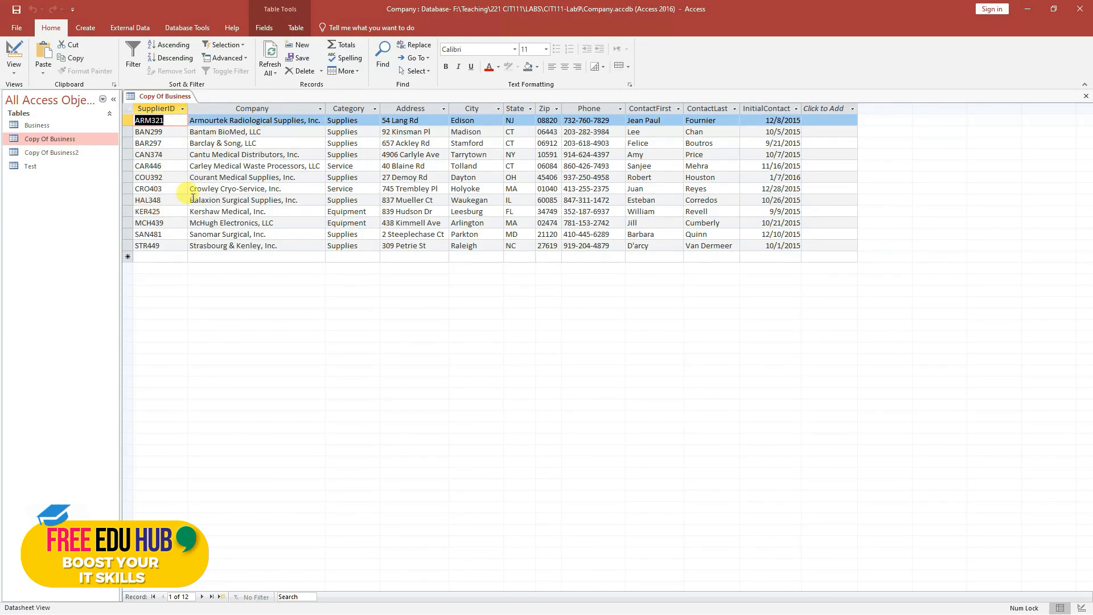
{"action": "left_click", "coordinate": [43, 125]}
{"action": "double_click", "coordinate": [42, 124]}
{"action": "right_click", "coordinate": [224, 97]}
{"action": "left_click", "coordinate": [246, 132]}
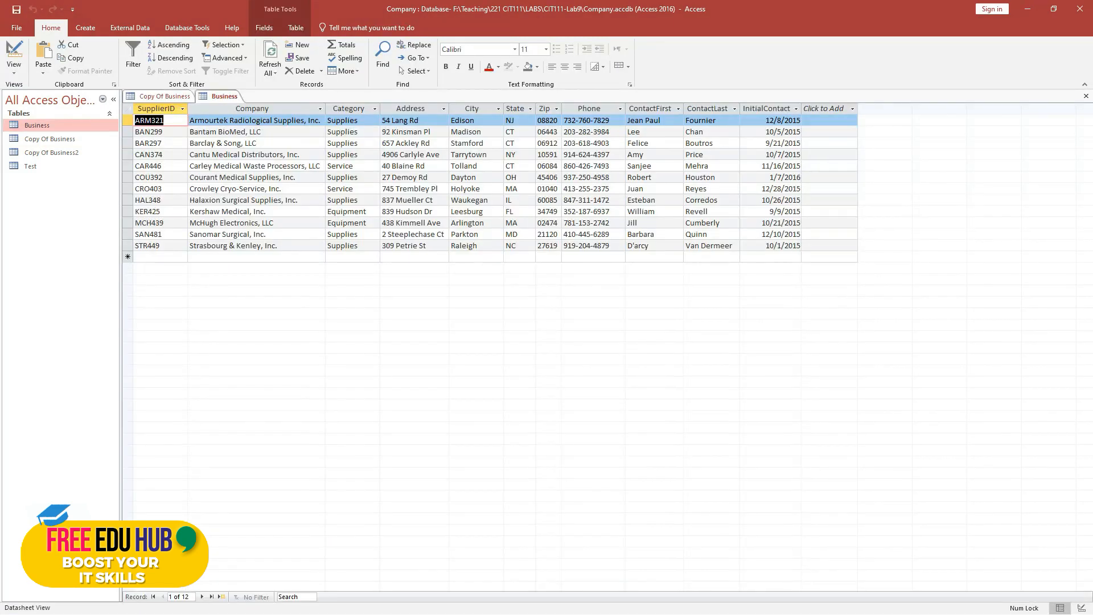
{"action": "right_click", "coordinate": [226, 98]}
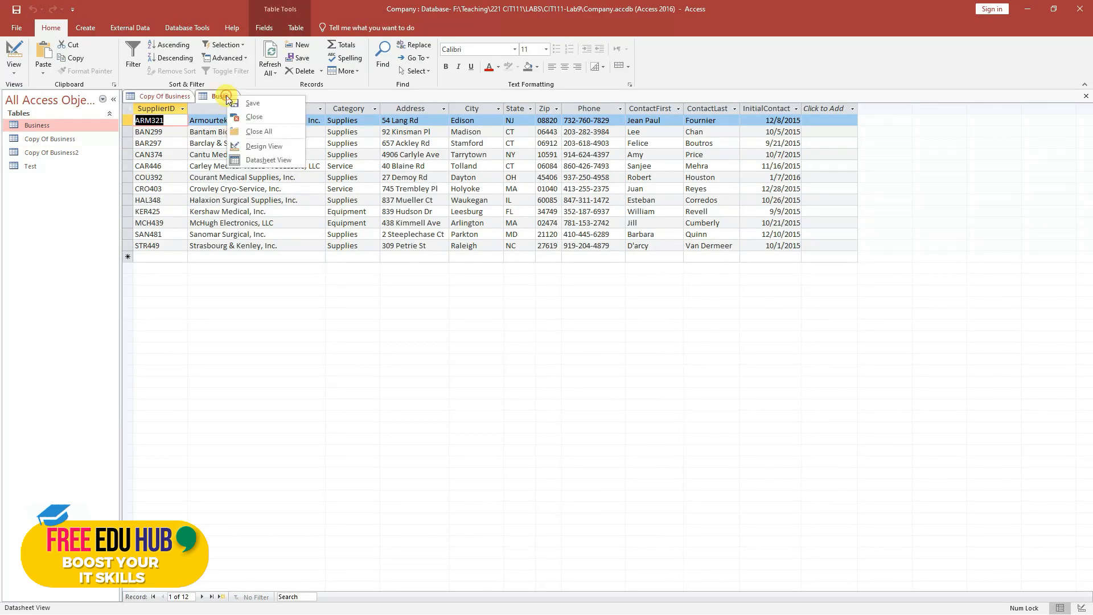
{"action": "left_click", "coordinate": [258, 134]}
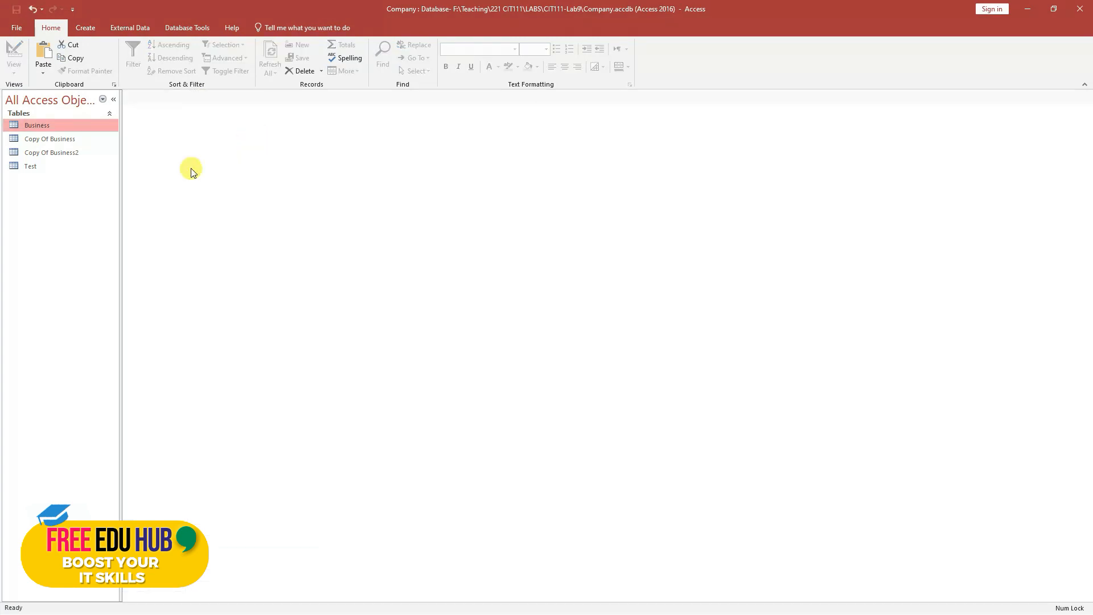
- Delete the Copy Of Business and Copy Of Business2 tables from the database
{"action": "right_click", "coordinate": [54, 140]}
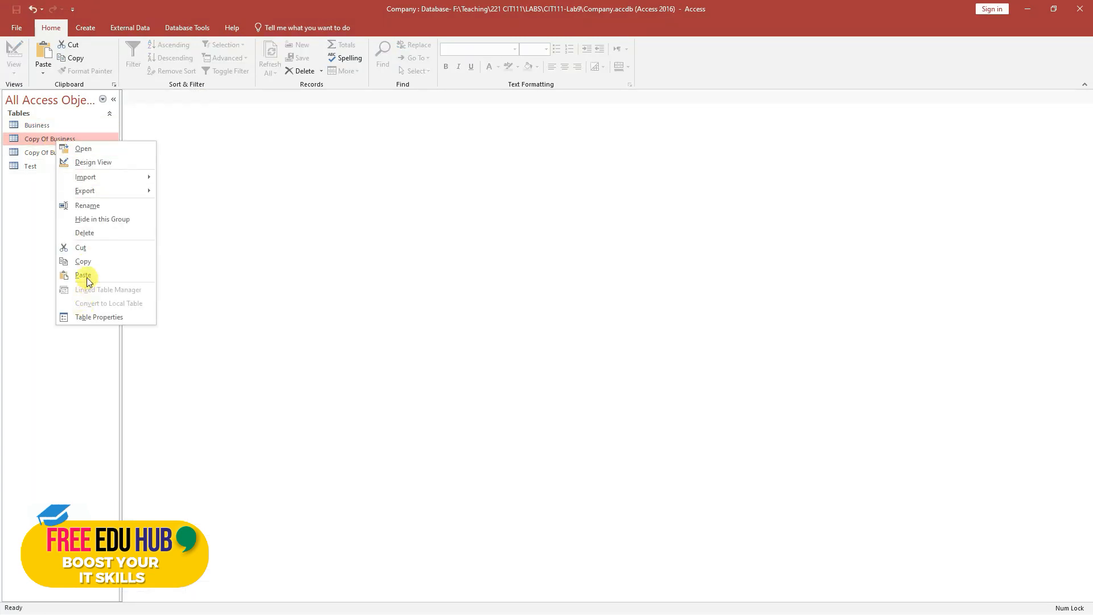
{"action": "left_click", "coordinate": [20, 196]}
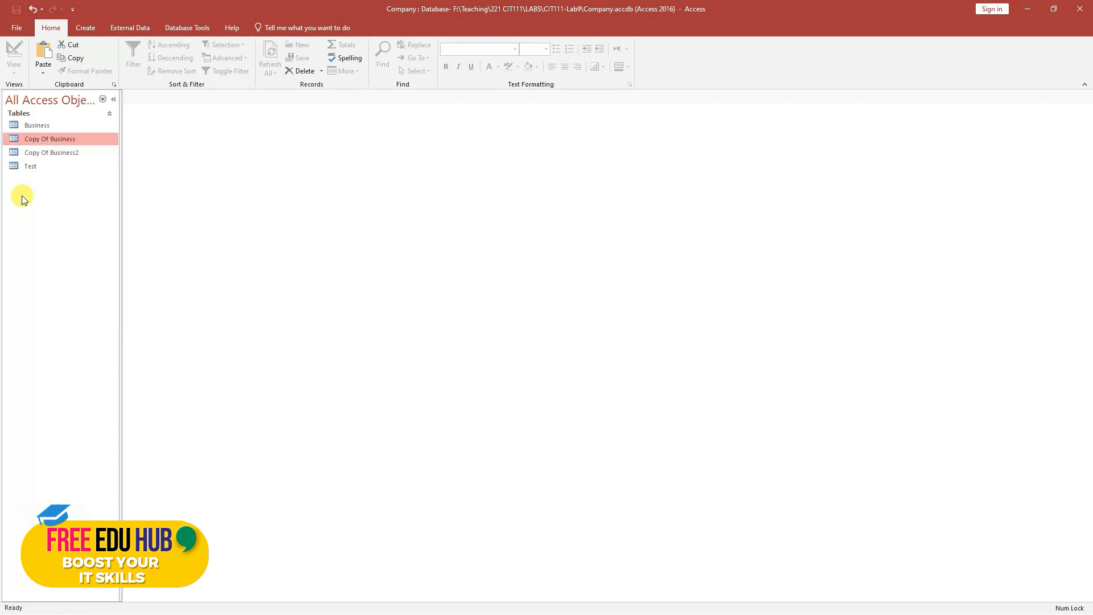
{"action": "right_click", "coordinate": [49, 139]}
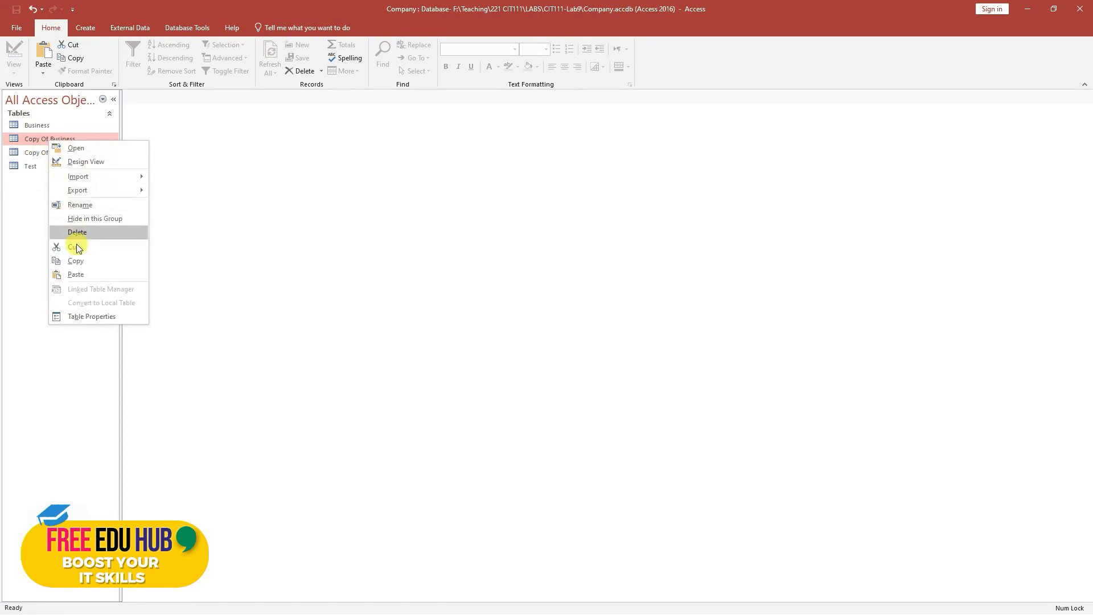
{"action": "left_click", "coordinate": [91, 233]}
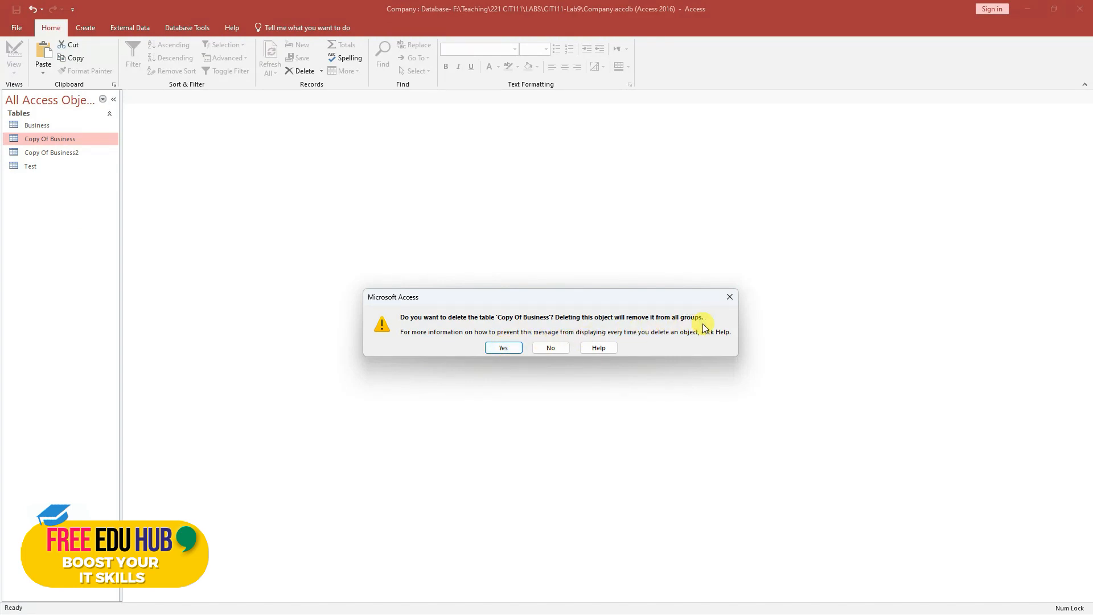
{"action": "left_click", "coordinate": [508, 349]}
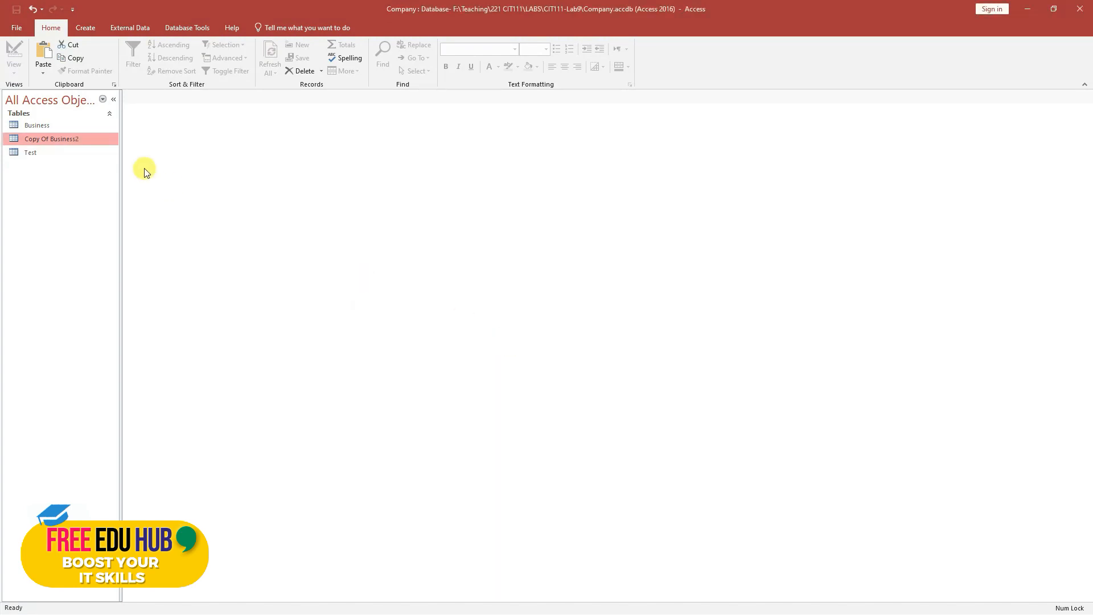
{"action": "right_click", "coordinate": [68, 144]}
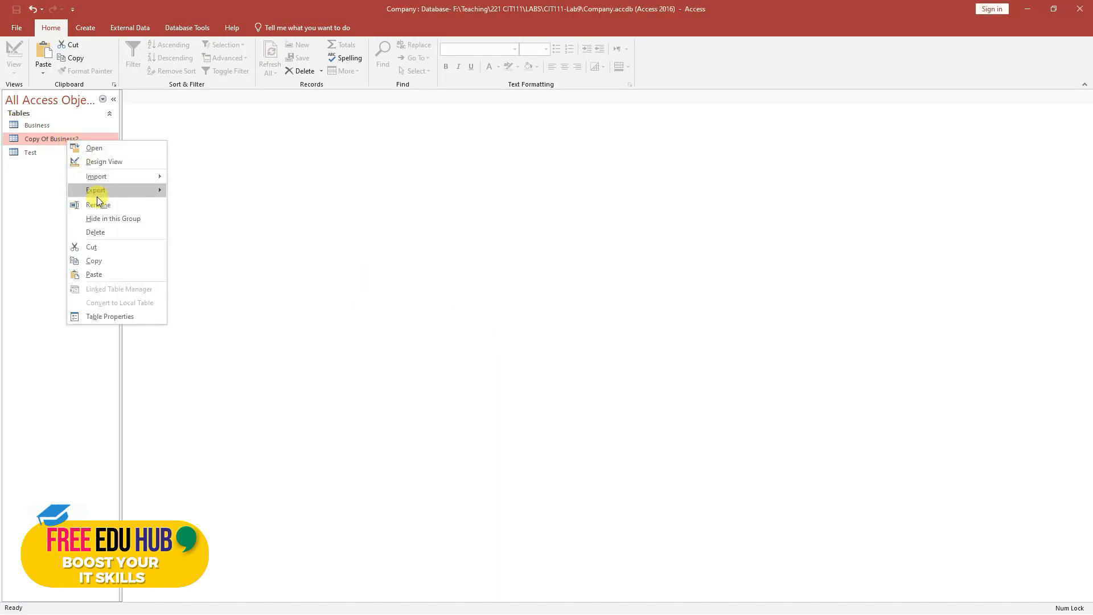
{"action": "left_click", "coordinate": [102, 232]}
{"action": "left_click", "coordinate": [505, 346]}
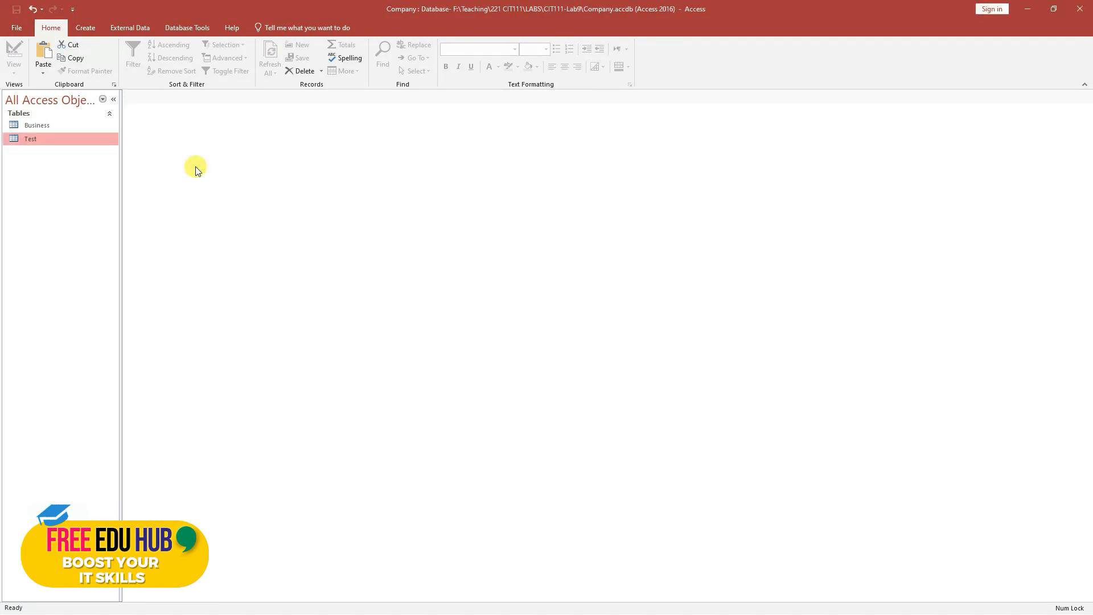
- Copy the Business table, paste it with structure and data as Business2, and select the new table
{"action": "left_click", "coordinate": [46, 125]}
{"action": "right_click", "coordinate": [47, 128]}
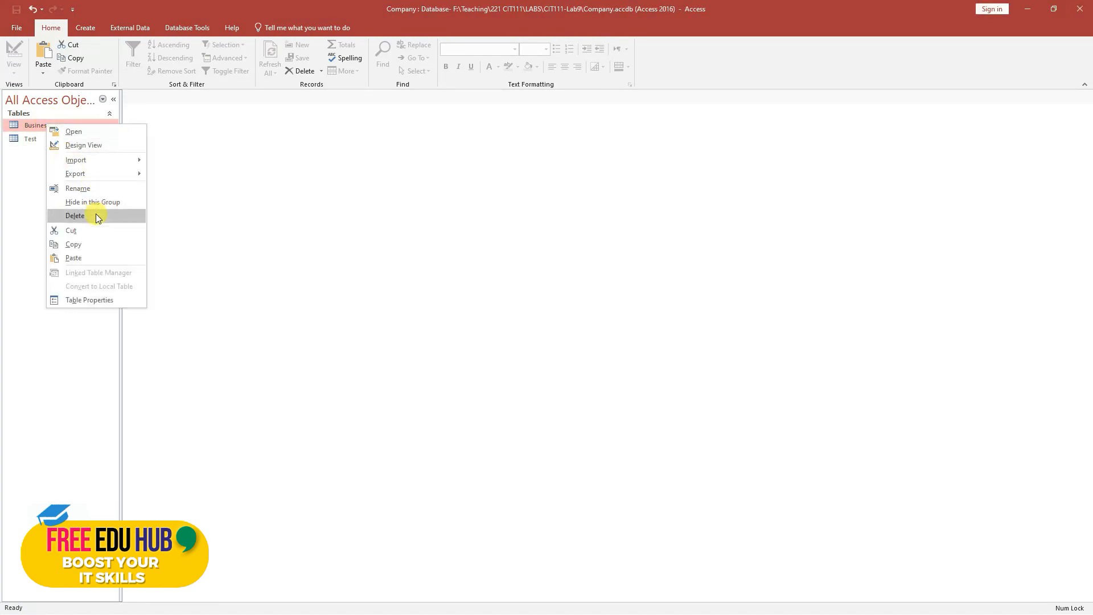
{"action": "left_click", "coordinate": [84, 245]}
{"action": "right_click", "coordinate": [39, 129]}
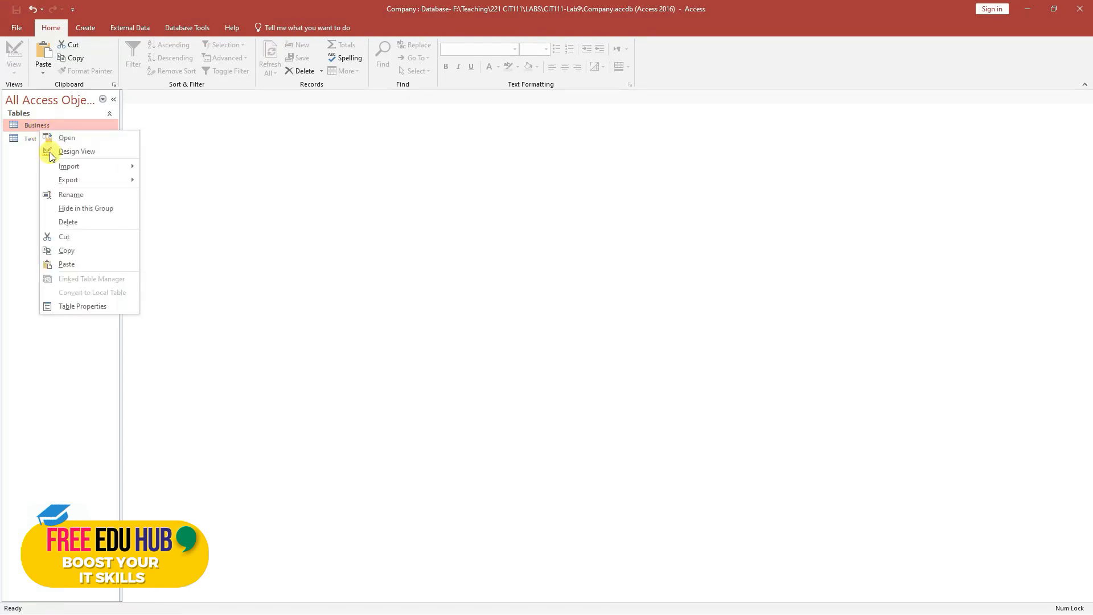
{"action": "left_click", "coordinate": [69, 265]}
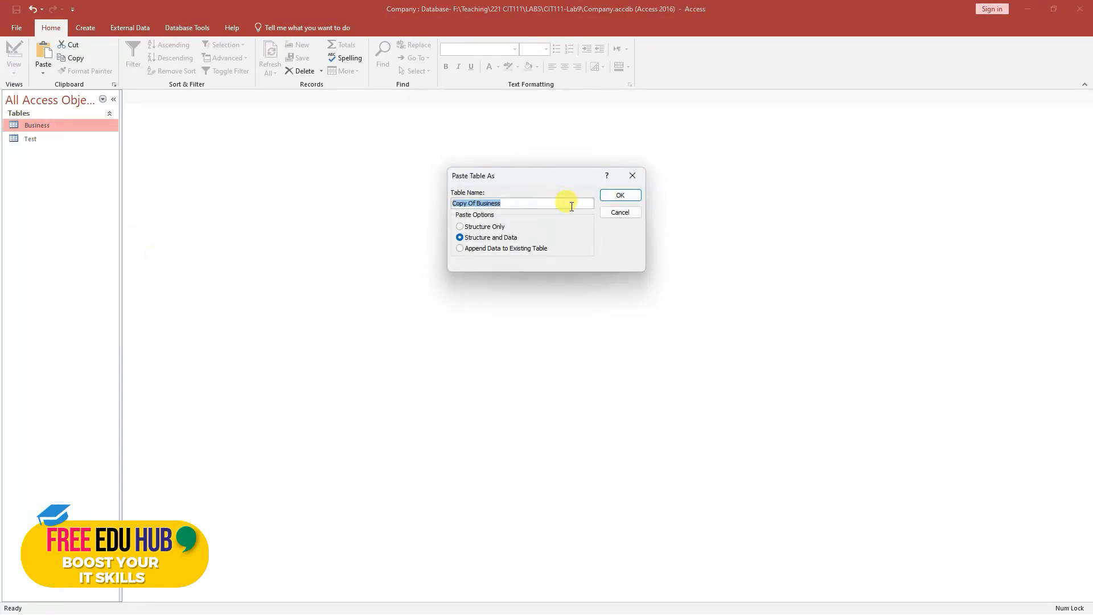
{"action": "left_click", "coordinate": [480, 203]}
{"action": "left_click_drag", "start_coordinate": [479, 203], "coordinate": [358, 195]}
{"action": "key", "text": "BackSpace"}
{"action": "left_click", "coordinate": [492, 204]}
{"action": "type", "text": "2"}
{"action": "left_click", "coordinate": [607, 197]}
{"action": "left_click", "coordinate": [33, 142]}
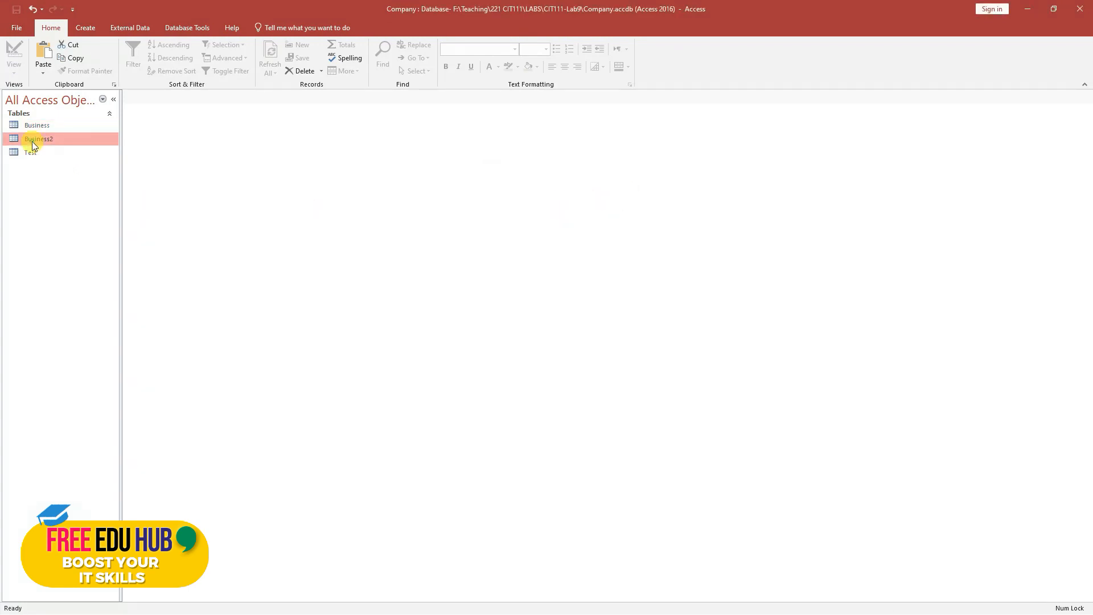
- Open the Business2 and Business tables to compare their records
{"action": "double_click", "coordinate": [33, 141]}
{"action": "double_click", "coordinate": [34, 125]}
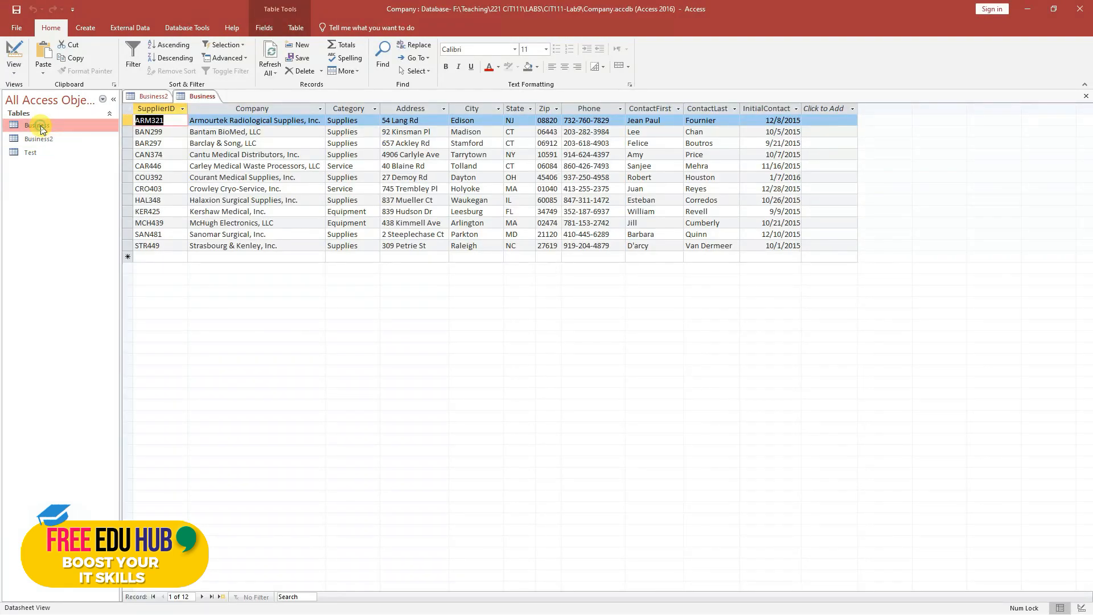
{"action": "right_click", "coordinate": [155, 95]}
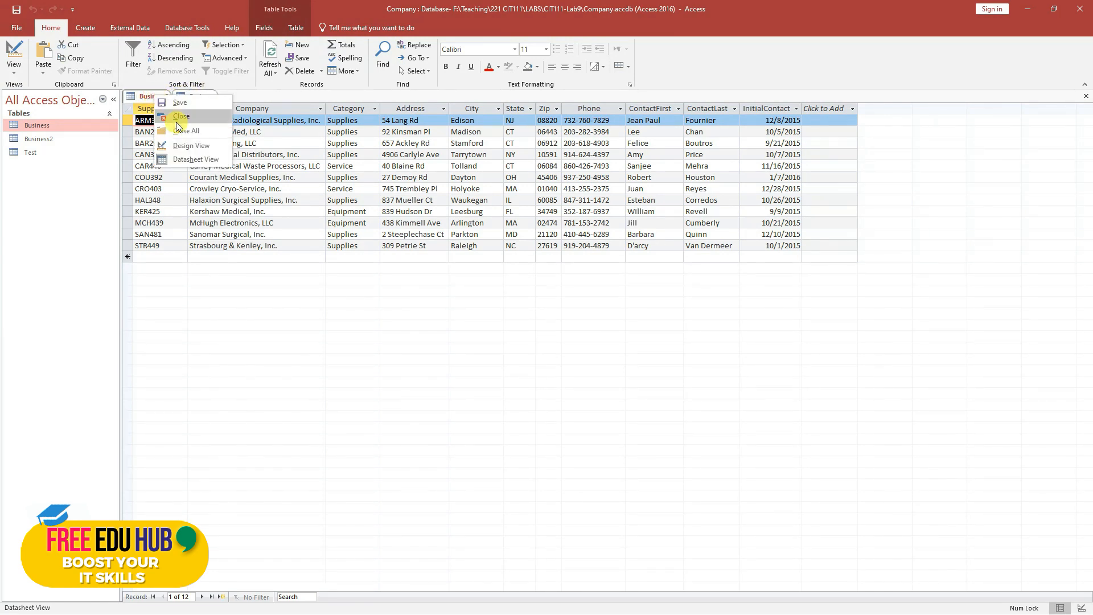
{"action": "left_click", "coordinate": [152, 95]}
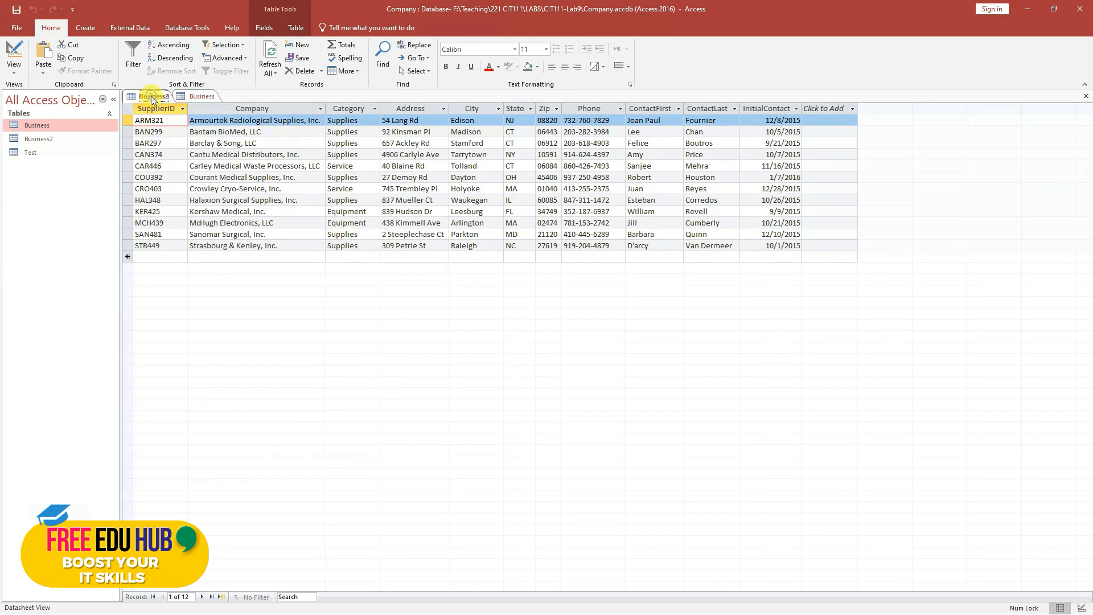
- Delete the last six records, Crowley Cryo-Service through Strasbourg & Kenley, from the Business table
{"action": "left_click", "coordinate": [205, 94]}
{"action": "left_click_drag", "start_coordinate": [126, 189], "coordinate": [125, 245]}
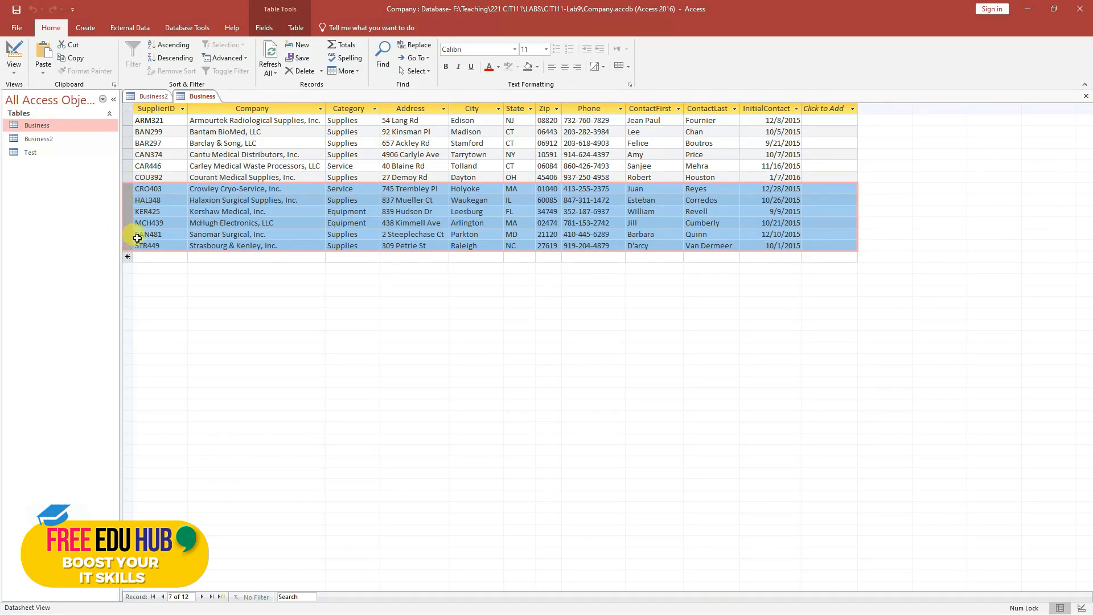
{"action": "right_click", "coordinate": [132, 195]}
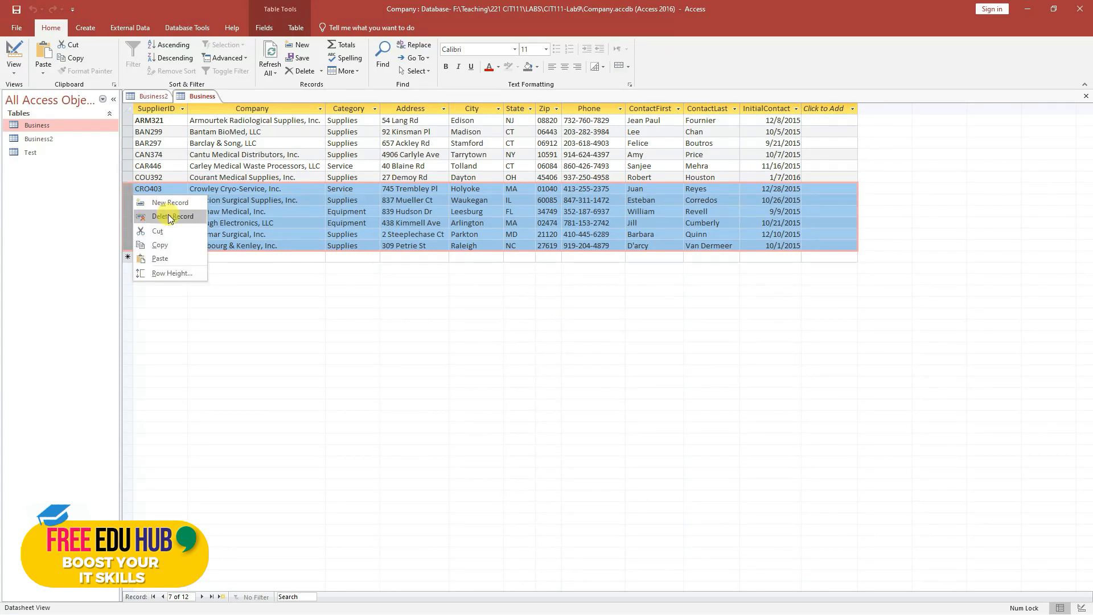
{"action": "left_click", "coordinate": [171, 217]}
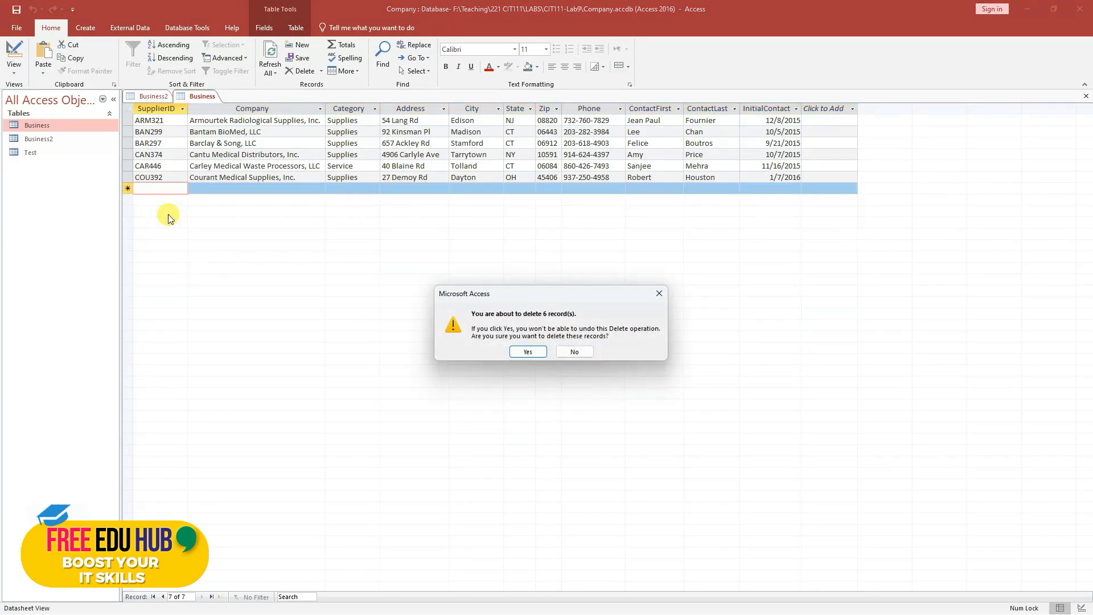
{"action": "left_click", "coordinate": [528, 352]}
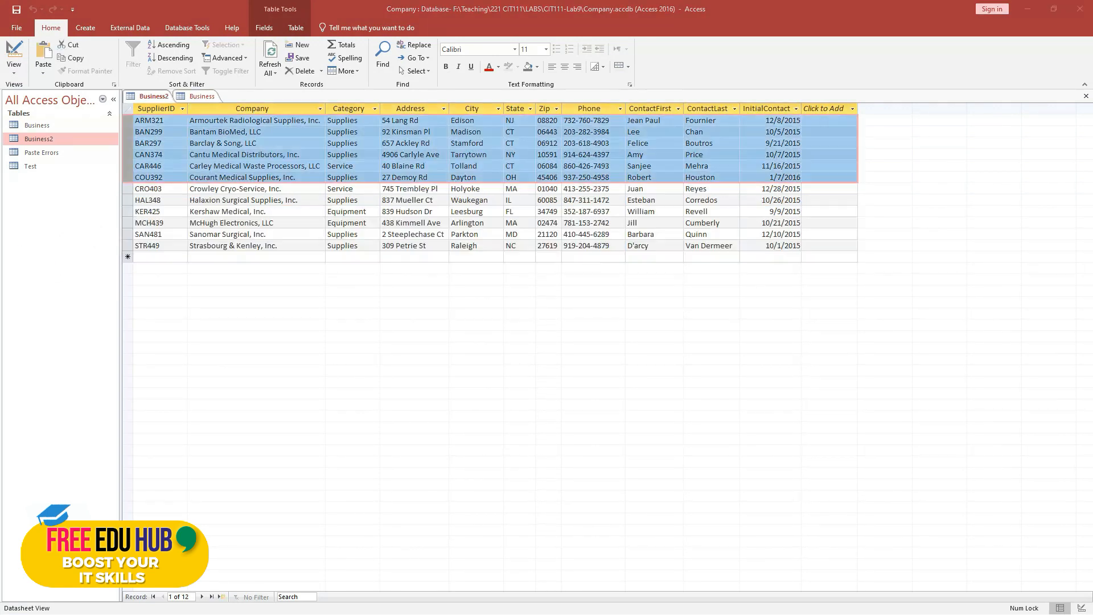
- Compare Business with Business2 and copy the six missing records, Crowley Cryo-Service through Strasbourg & Kenley, from Business2
{"action": "left_click", "coordinate": [209, 95]}
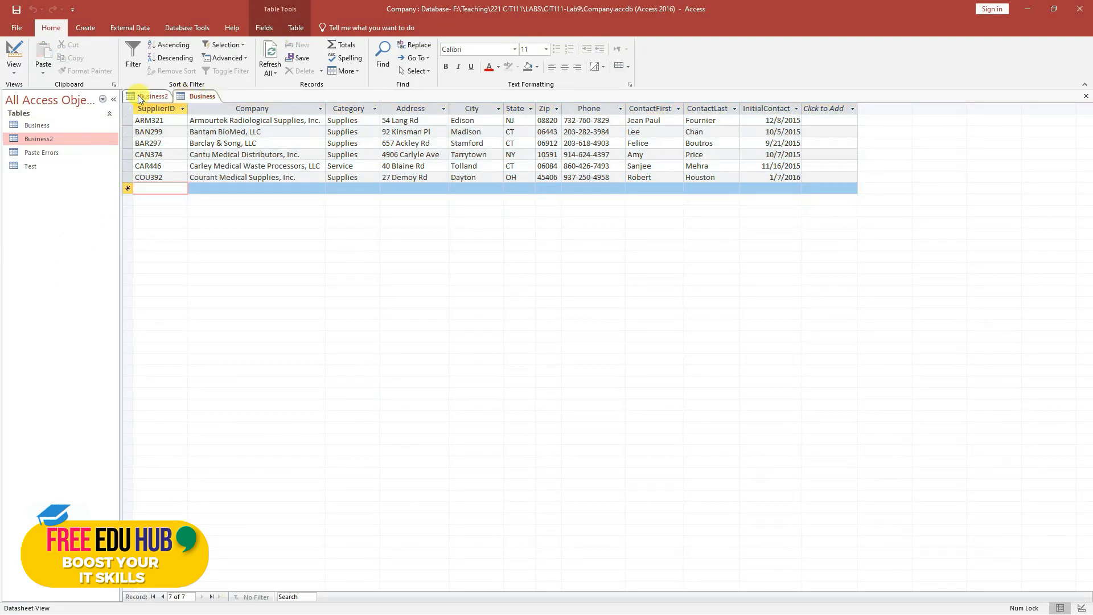
{"action": "left_click", "coordinate": [140, 95]}
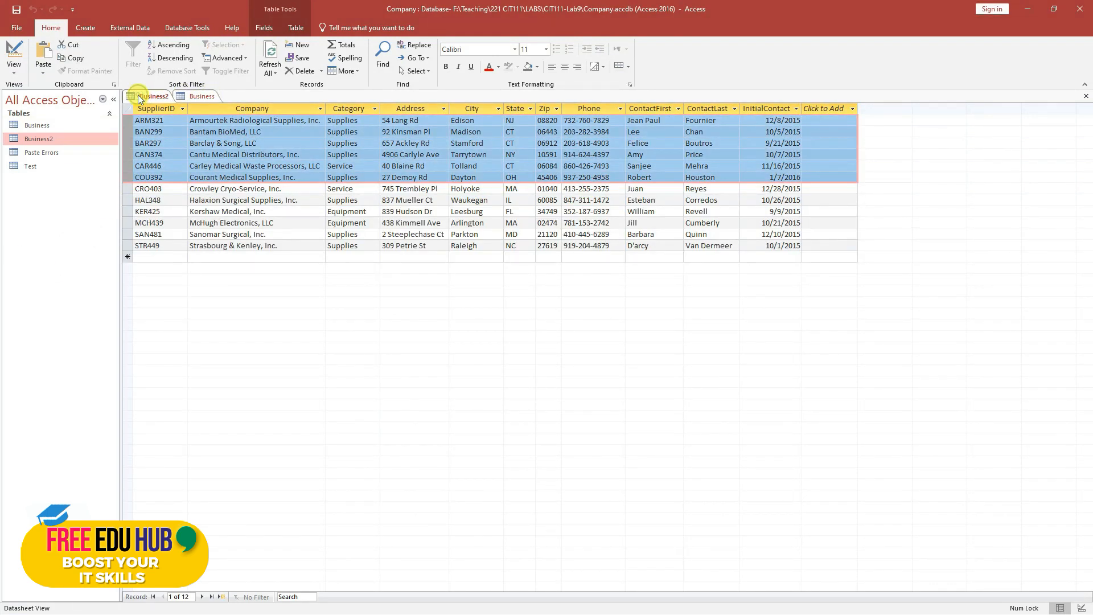
{"action": "left_click", "coordinate": [203, 96]}
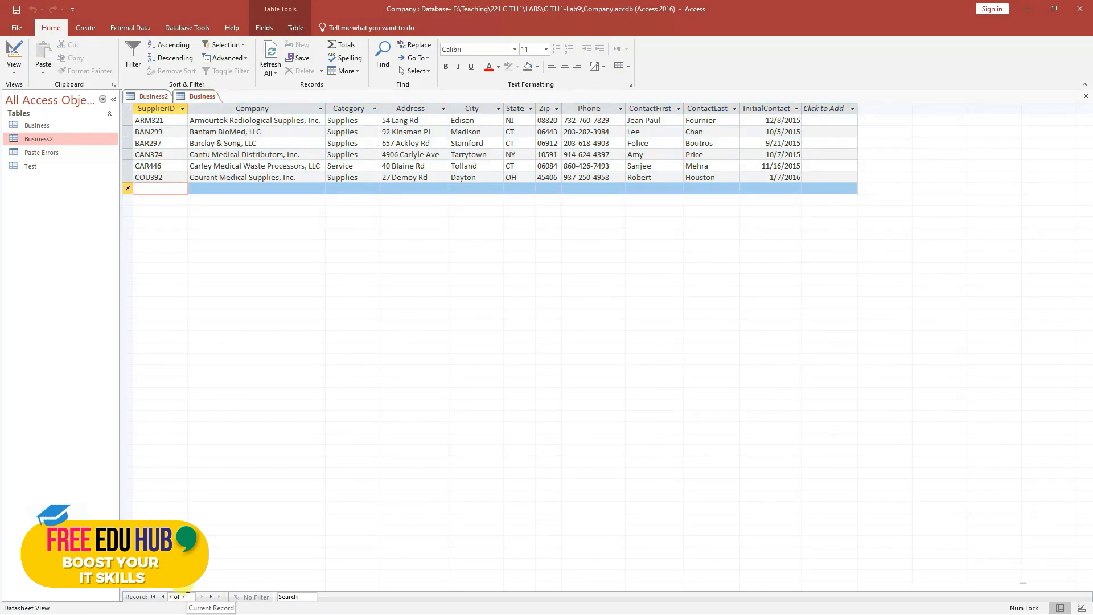
{"action": "left_click", "coordinate": [156, 96]}
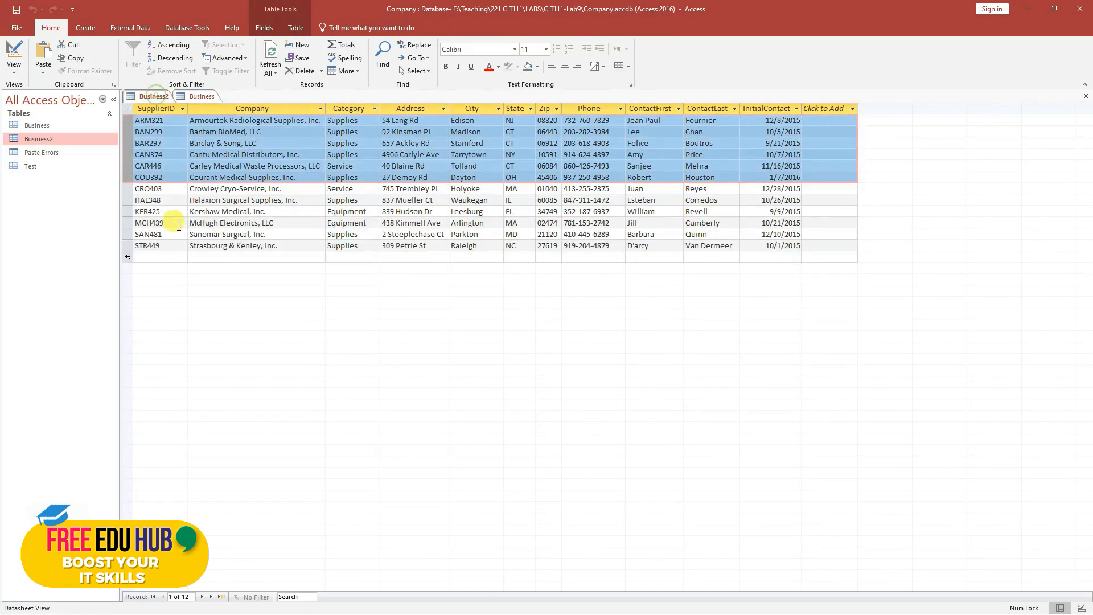
{"action": "left_click", "coordinate": [158, 189]}
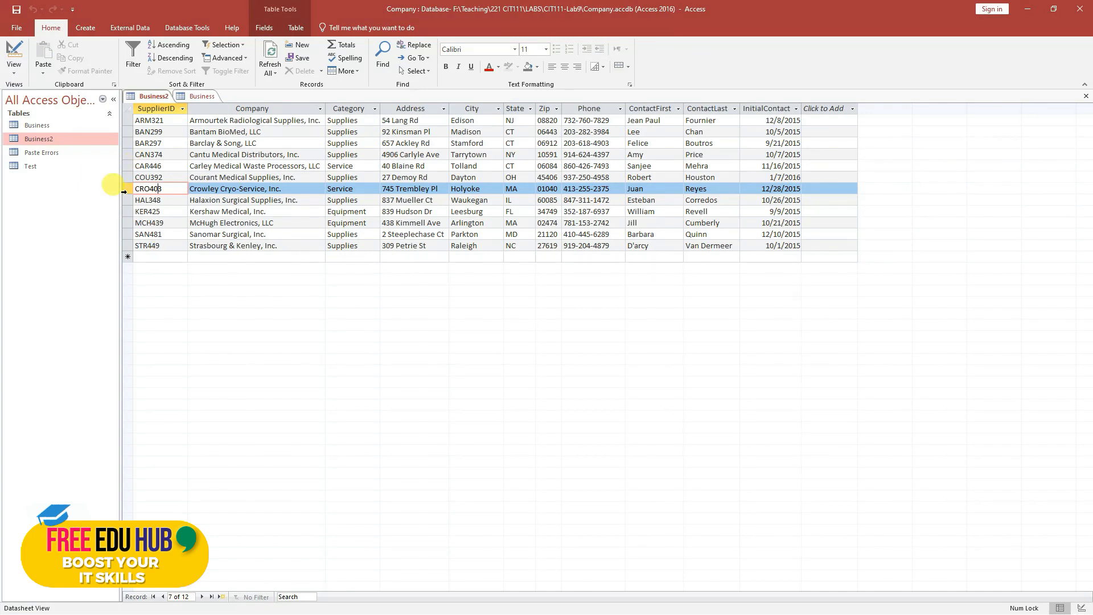
{"action": "left_click_drag", "start_coordinate": [130, 188], "coordinate": [131, 245]}
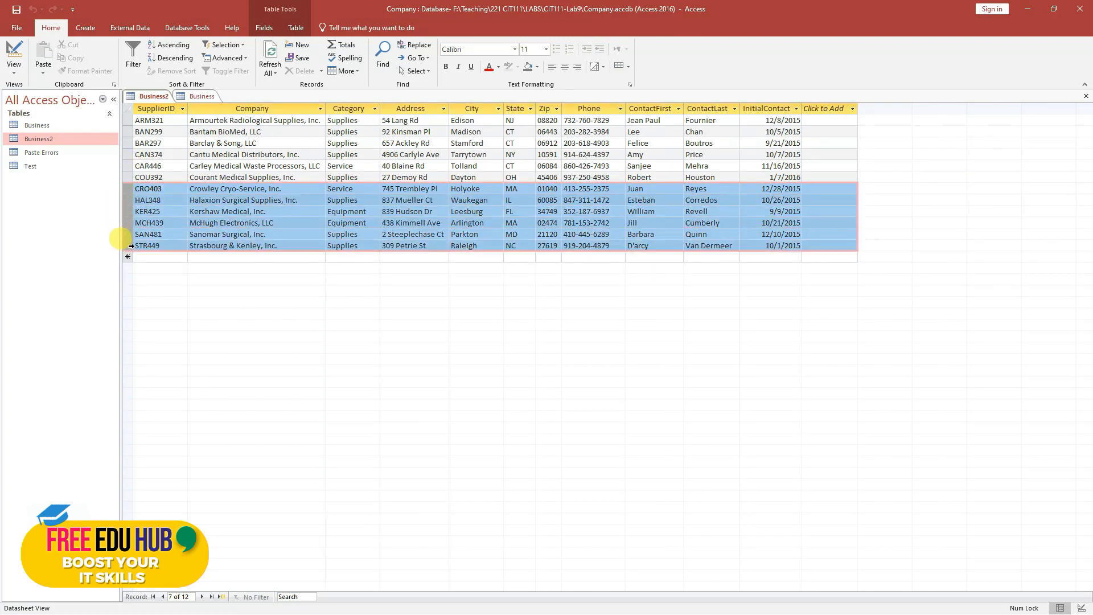
{"action": "right_click", "coordinate": [126, 199]}
{"action": "left_click", "coordinate": [125, 186]}
{"action": "left_click_drag", "start_coordinate": [127, 188], "coordinate": [130, 244]}
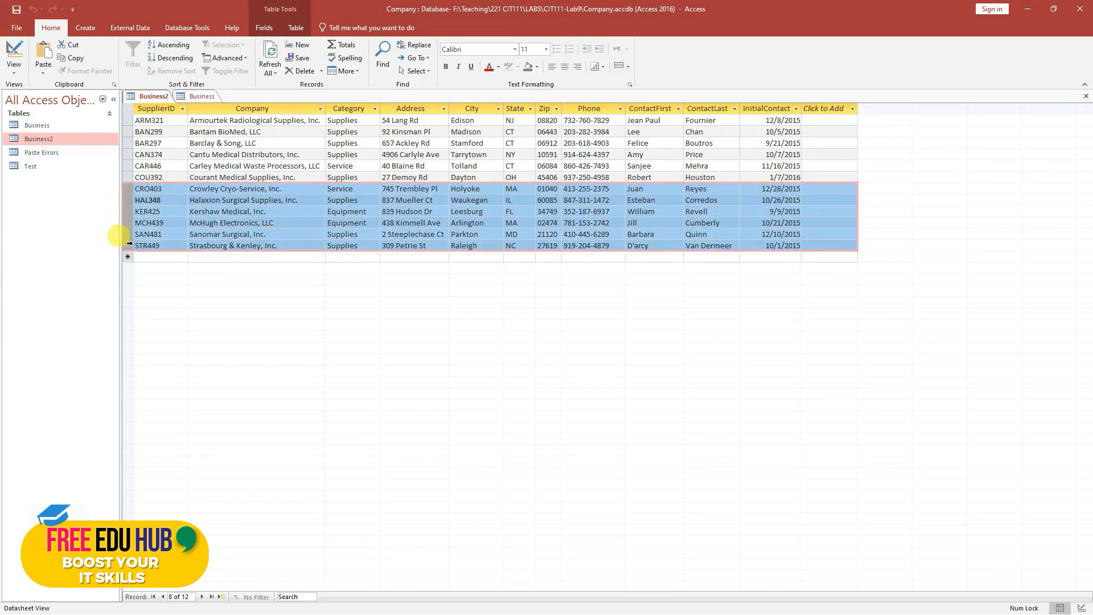
{"action": "right_click", "coordinate": [220, 201]}
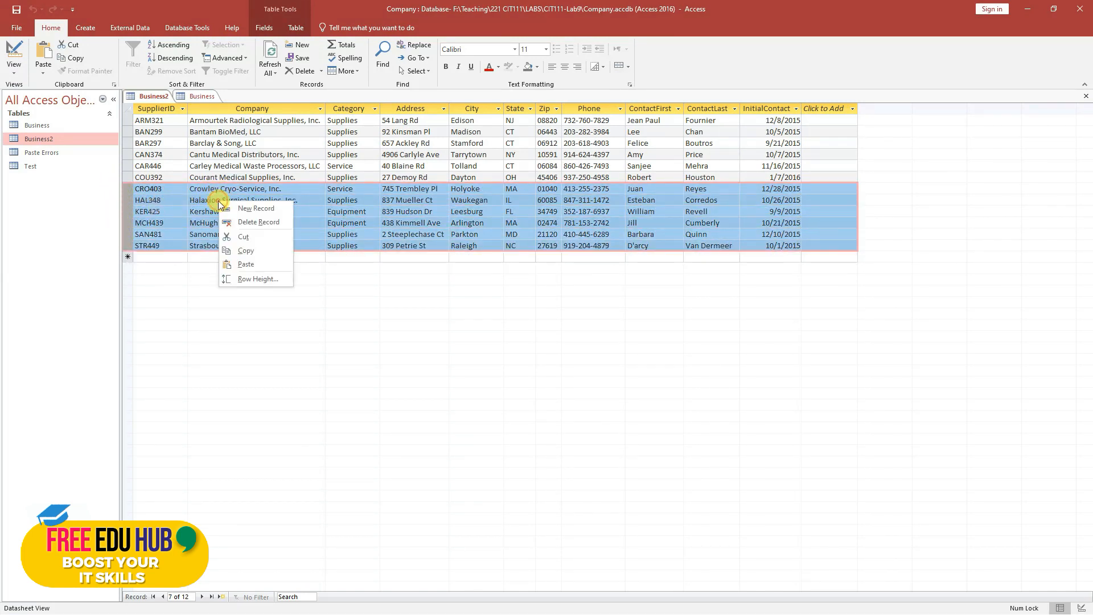
{"action": "left_click", "coordinate": [260, 253]}
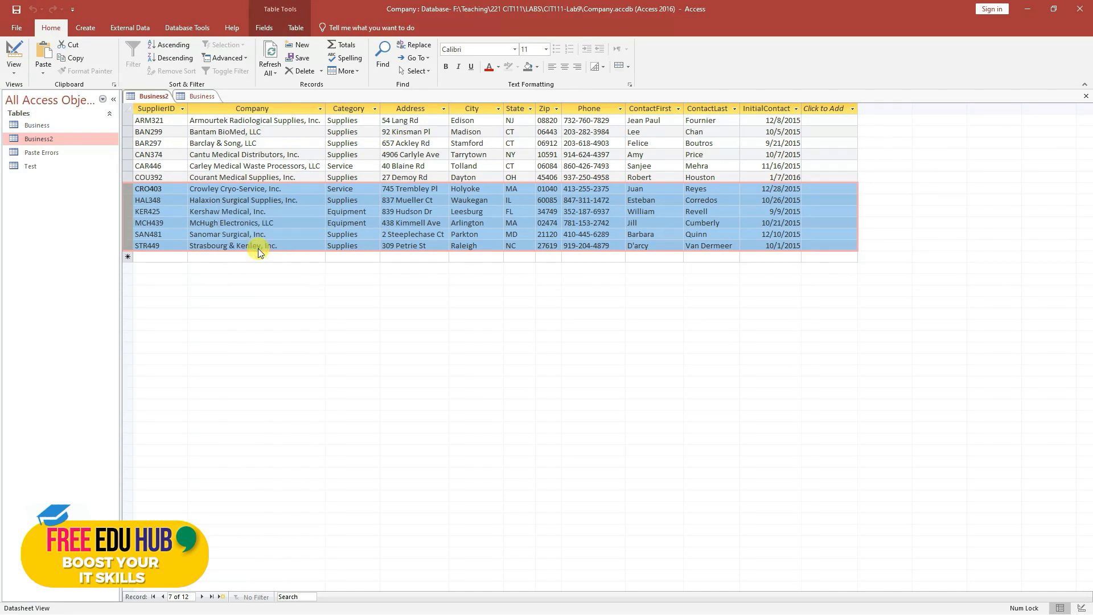
- Paste the six copied records into the Business table, starting at the empty new-record row
{"action": "left_click", "coordinate": [198, 99]}
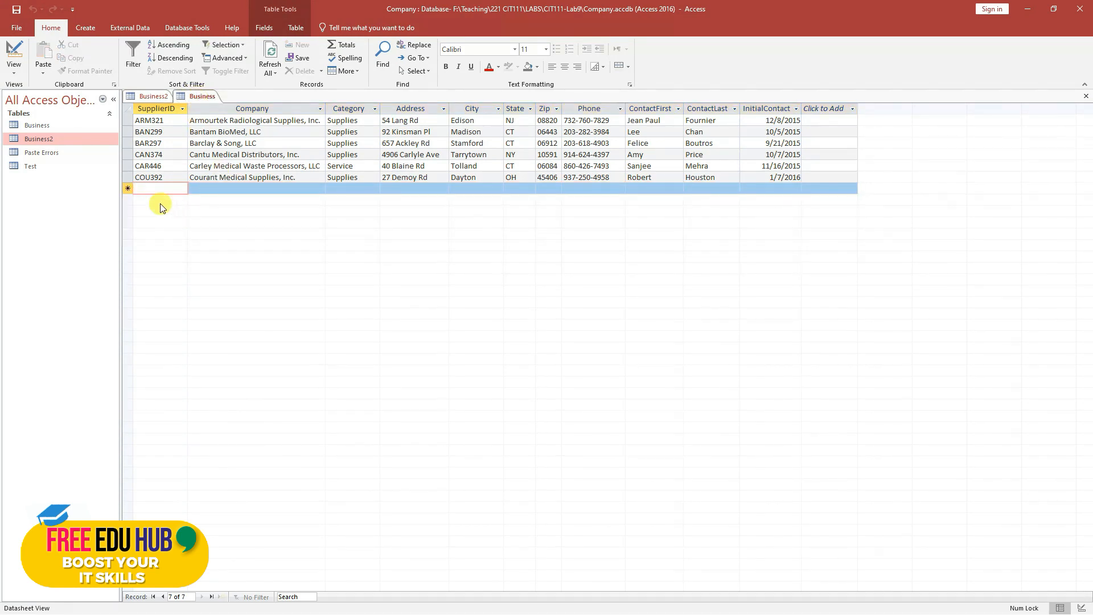
{"action": "left_click", "coordinate": [126, 189]}
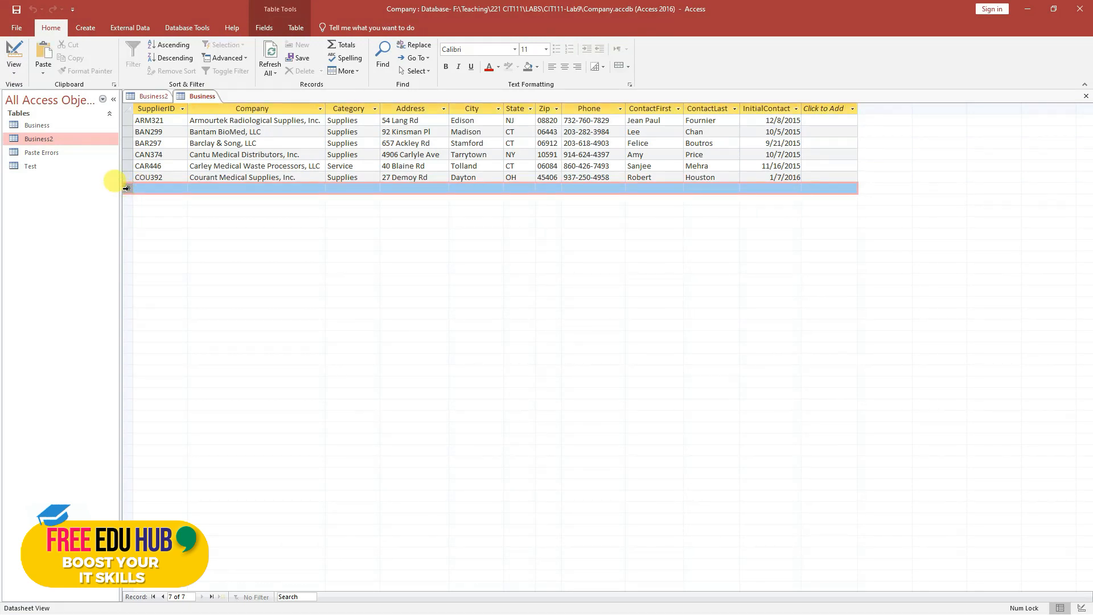
{"action": "right_click", "coordinate": [229, 189]}
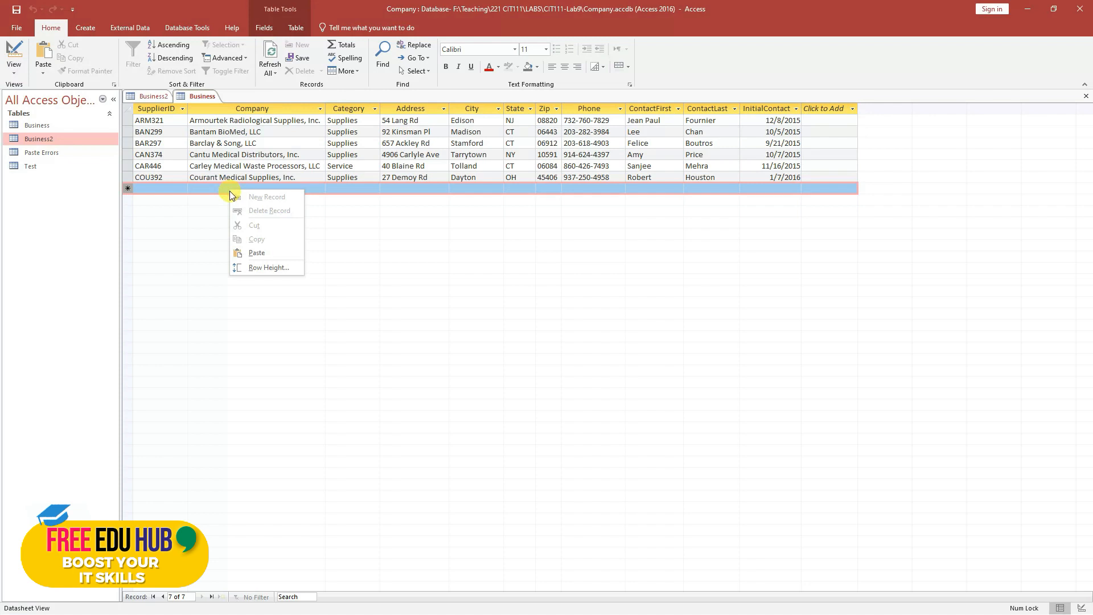
{"action": "left_click", "coordinate": [271, 255]}
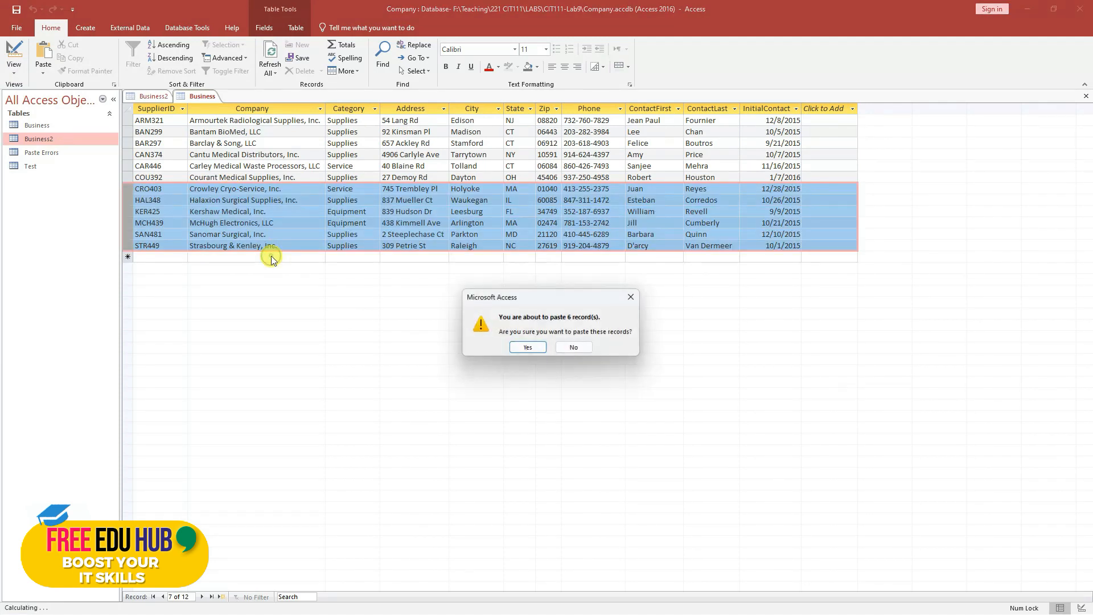
{"action": "left_click", "coordinate": [529, 348]}
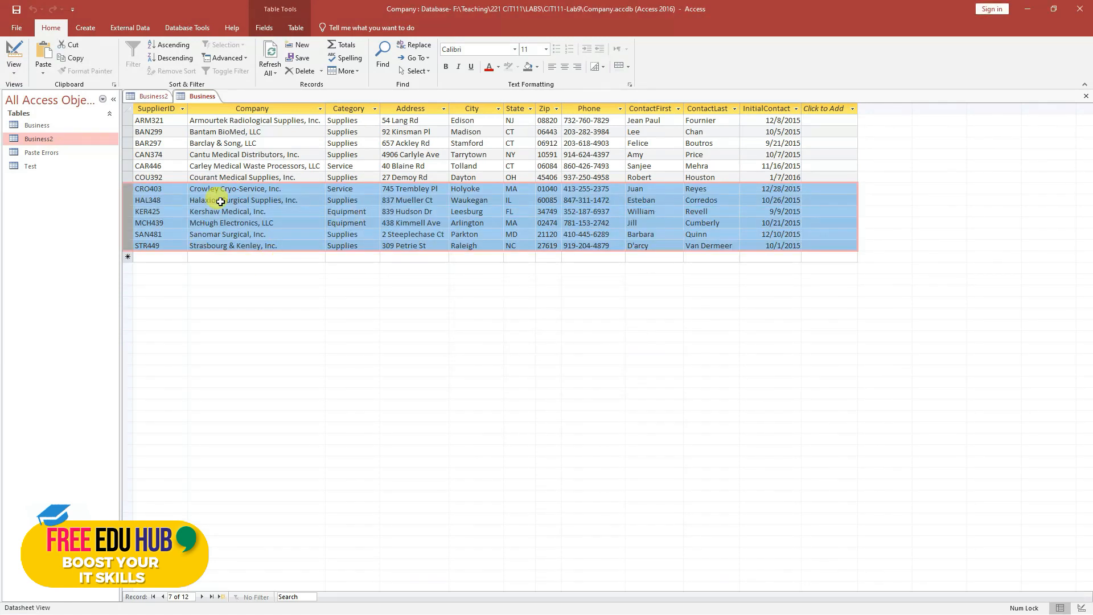
- Compare the records of the Business table with those in Business2
{"action": "left_click", "coordinate": [192, 218]}
{"action": "left_click", "coordinate": [199, 97]}
{"action": "left_click", "coordinate": [158, 96]}
{"action": "left_click", "coordinate": [191, 96]}
{"action": "left_click", "coordinate": [156, 97]}
{"action": "left_click", "coordinate": [155, 97]}
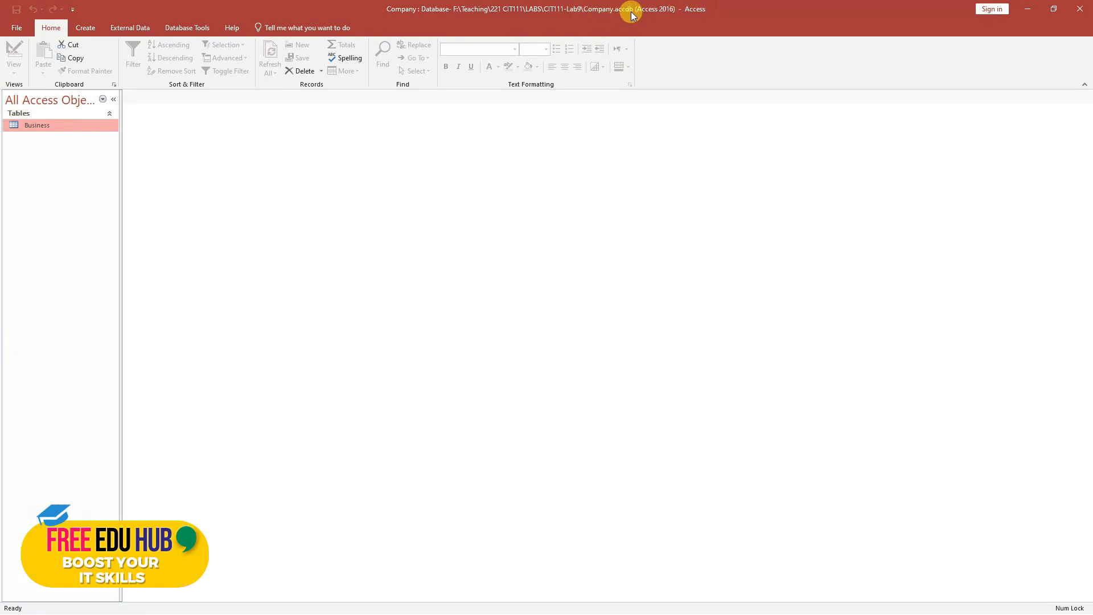
- Open Business in the Company database and delete its last six records, Crowley Cryo-Service through Strasbourg & Kenley
{"action": "double_click", "coordinate": [41, 124]}
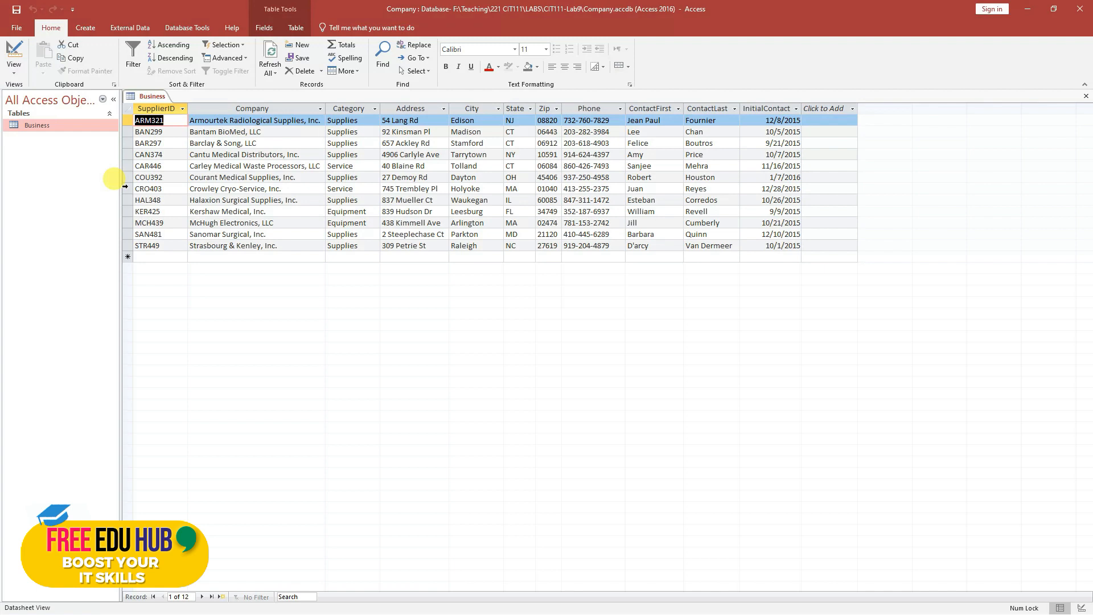
{"action": "left_click", "coordinate": [147, 188]}
{"action": "left_click_drag", "start_coordinate": [126, 189], "coordinate": [127, 245]}
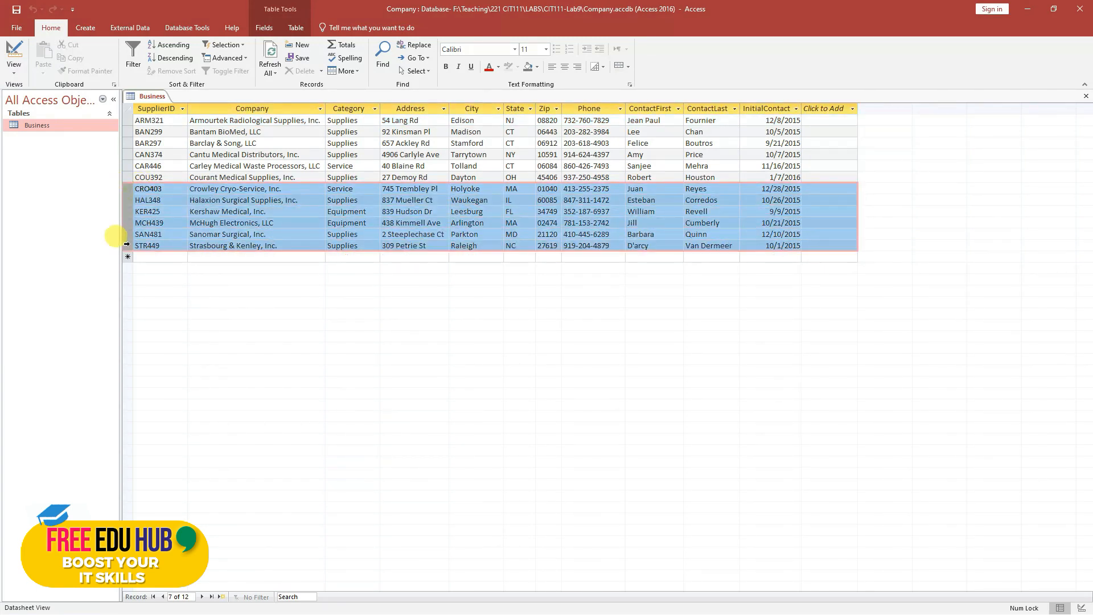
{"action": "right_click", "coordinate": [171, 217]}
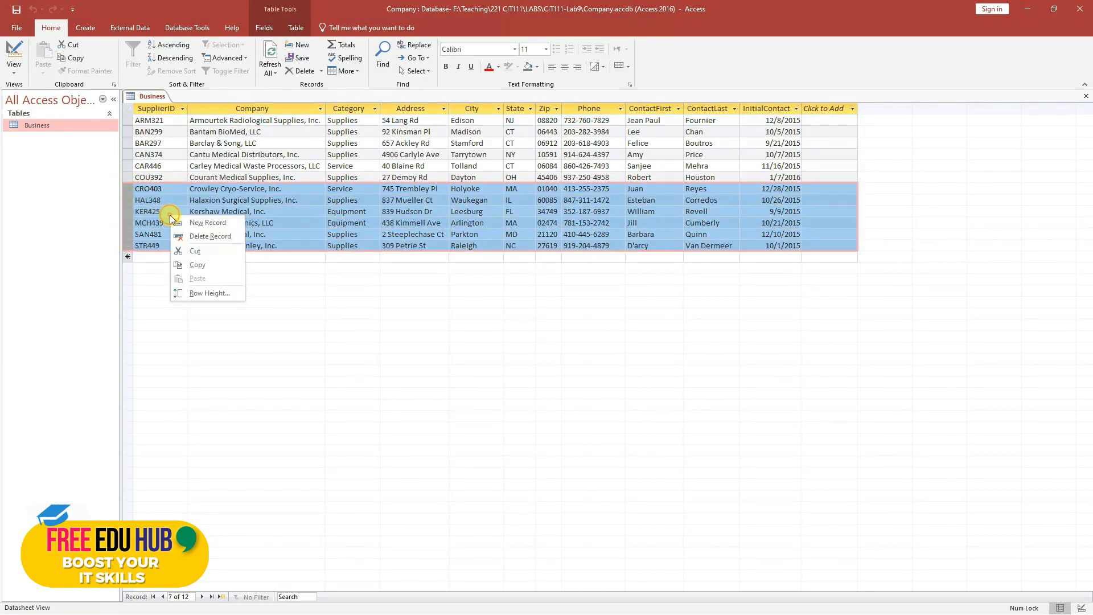
{"action": "left_click", "coordinate": [194, 236]}
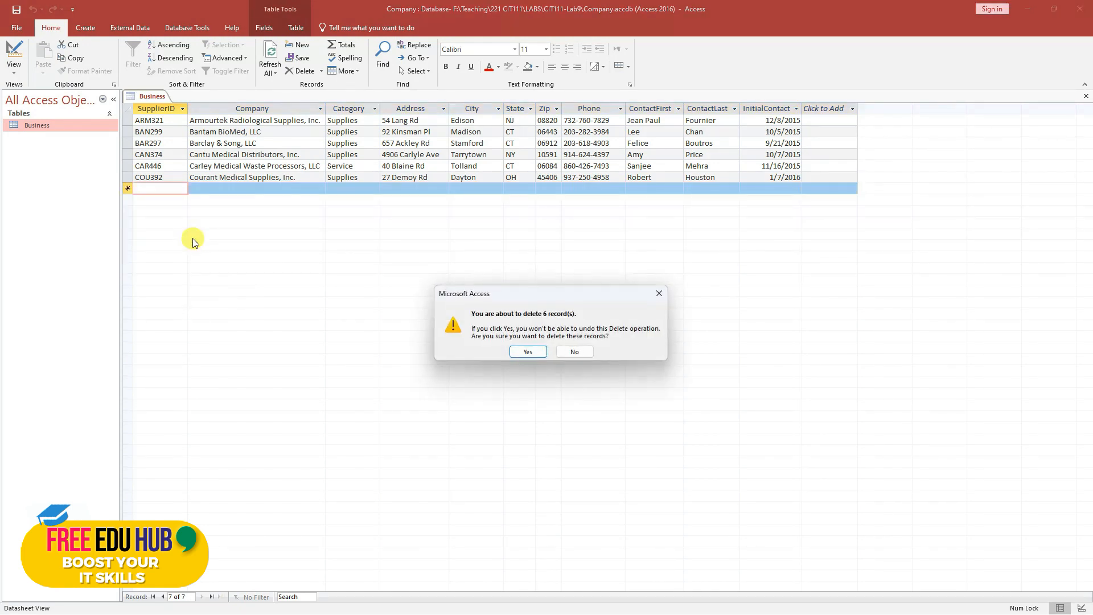
{"action": "left_click", "coordinate": [529, 352]}
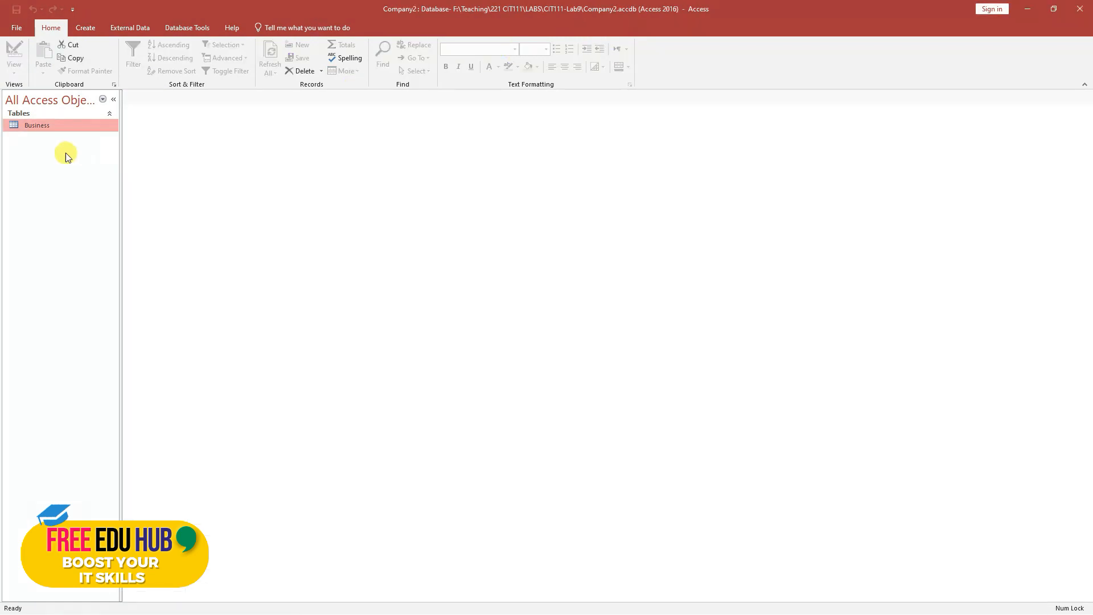
- Open Business in the Company2 database and delete its first six records, Armourtek Radiological Supplies through Courant Medical Supplies
{"action": "double_click", "coordinate": [34, 125]}
{"action": "left_click_drag", "start_coordinate": [126, 120], "coordinate": [137, 176]}
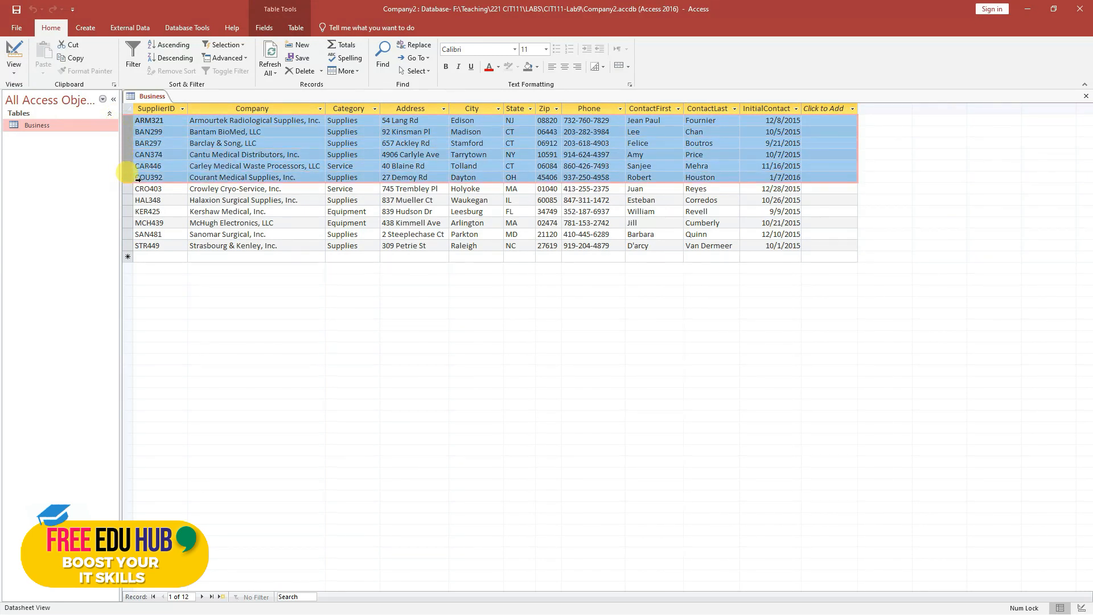
{"action": "left_click", "coordinate": [149, 190]}
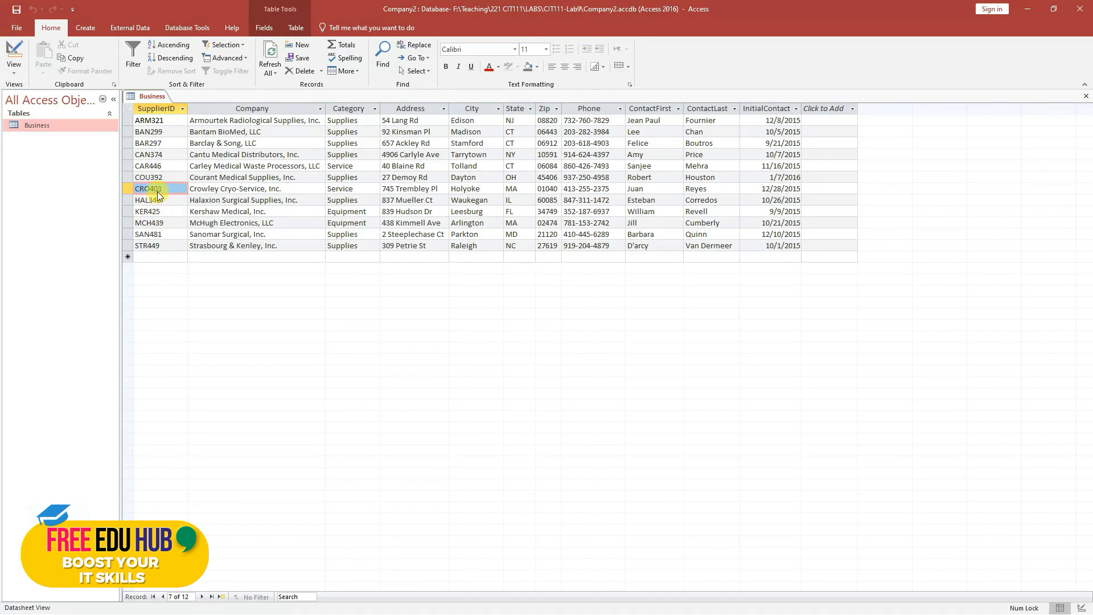
{"action": "left_click_drag", "start_coordinate": [126, 189], "coordinate": [128, 234]}
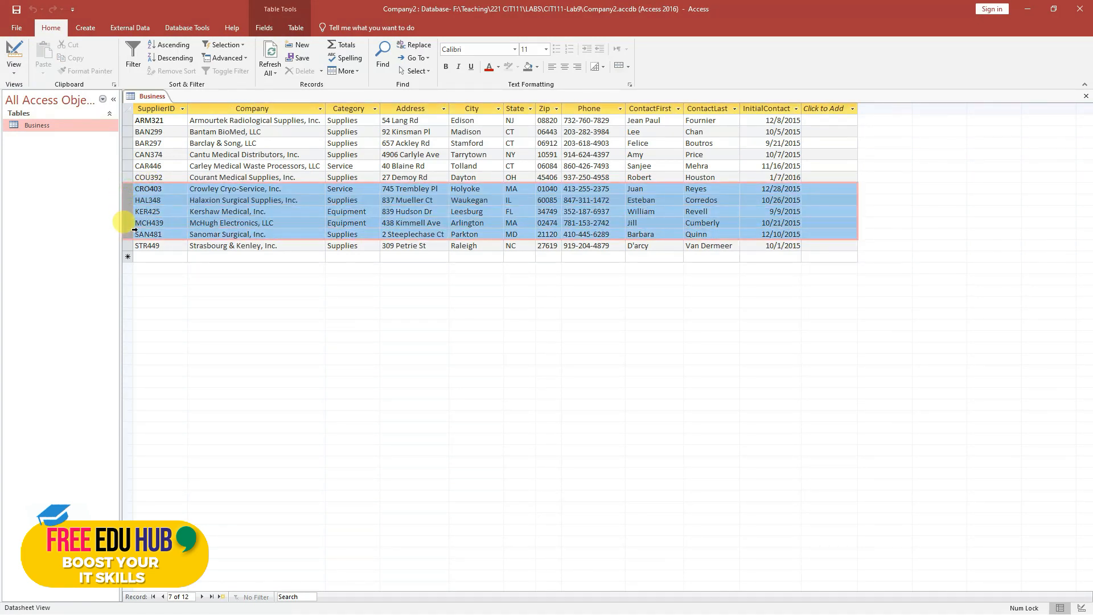
{"action": "left_click", "coordinate": [126, 177]}
{"action": "left_click_drag", "start_coordinate": [125, 177], "coordinate": [124, 117]}
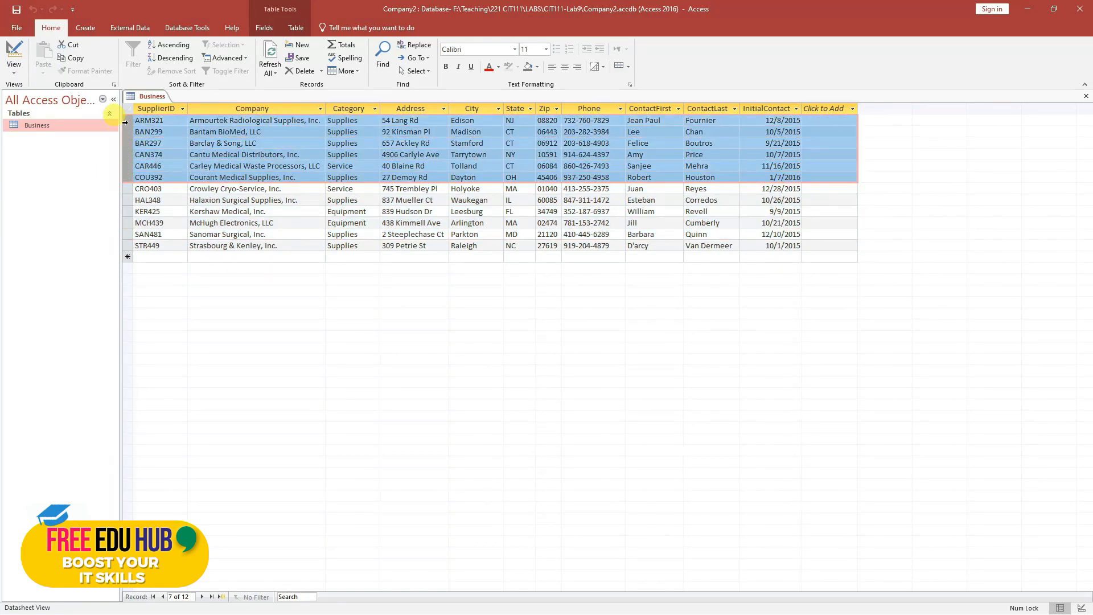
{"action": "right_click", "coordinate": [170, 155]}
{"action": "left_click", "coordinate": [210, 175]}
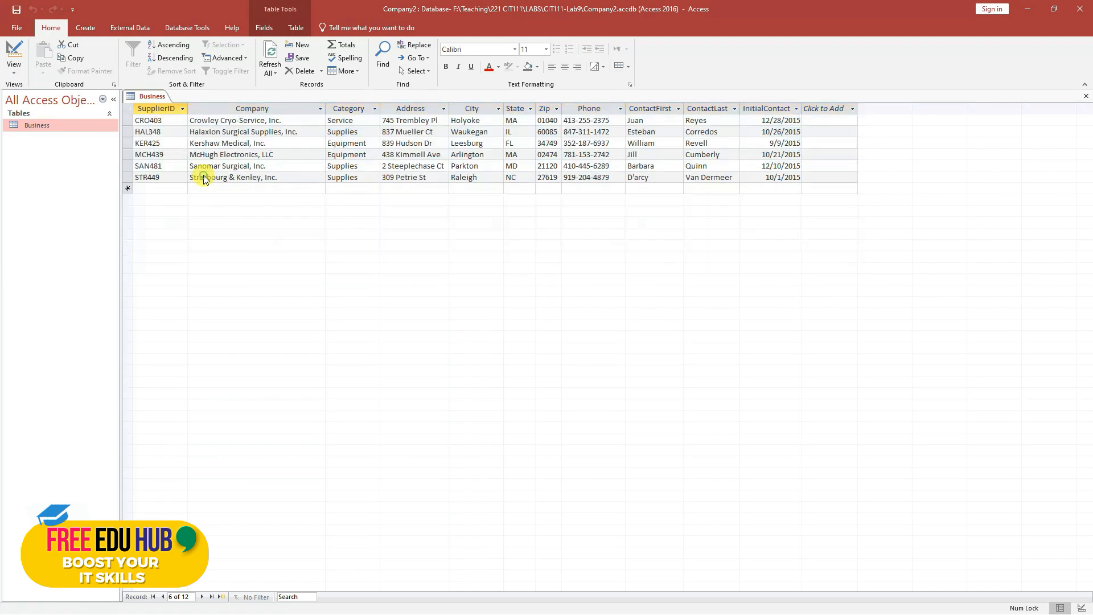
{"action": "left_click", "coordinate": [517, 353]}
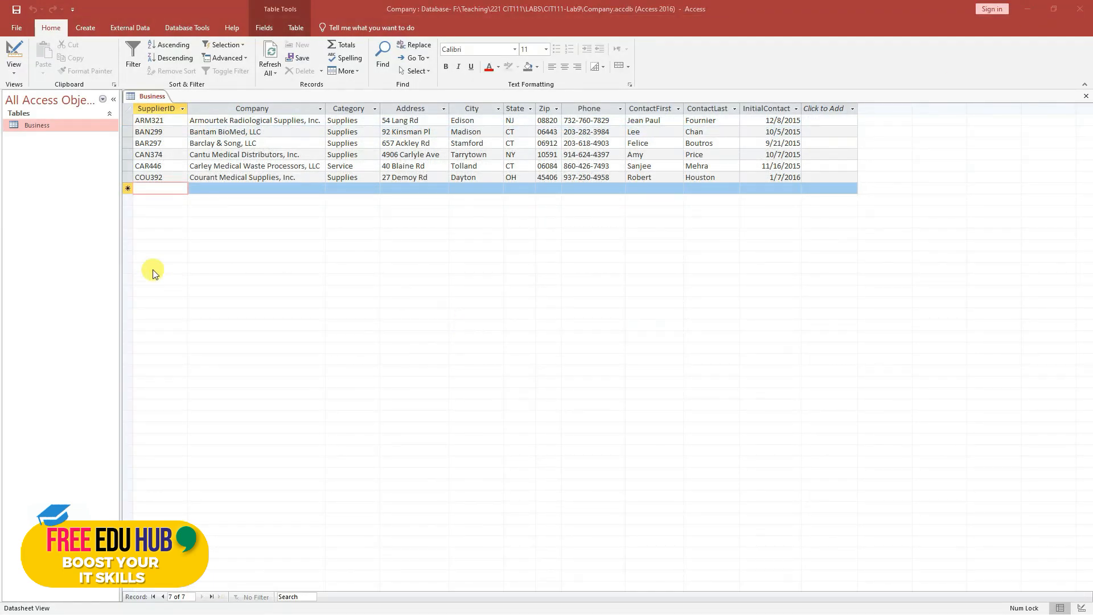
- Close the Business table in the Company database and bring up the available commands for that table, including import and export
{"action": "right_click", "coordinate": [155, 94]}
{"action": "left_click", "coordinate": [162, 117]}
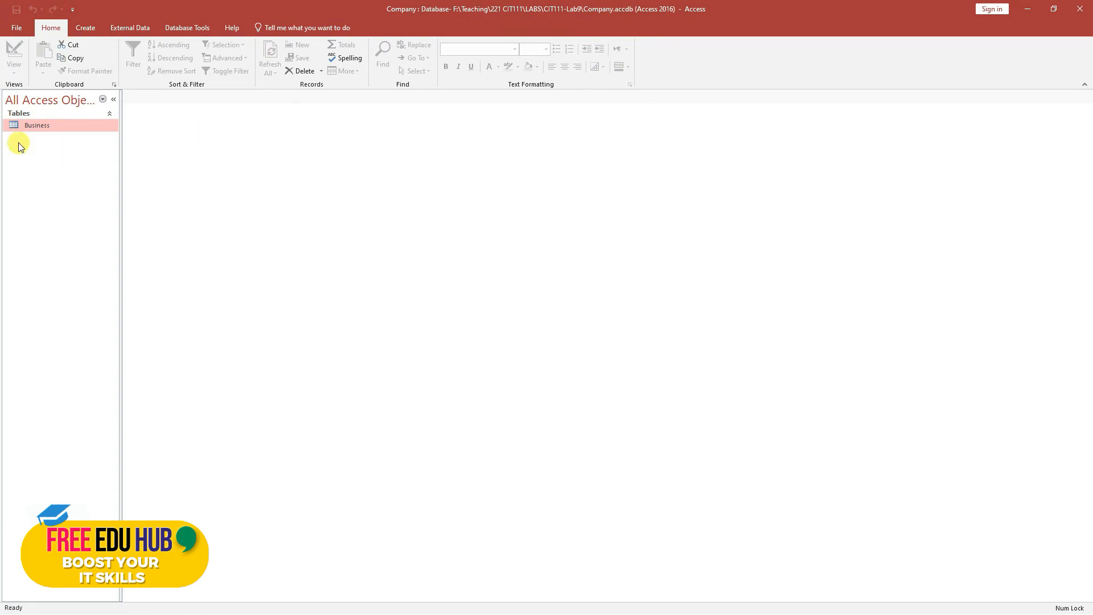
{"action": "right_click", "coordinate": [45, 125]}
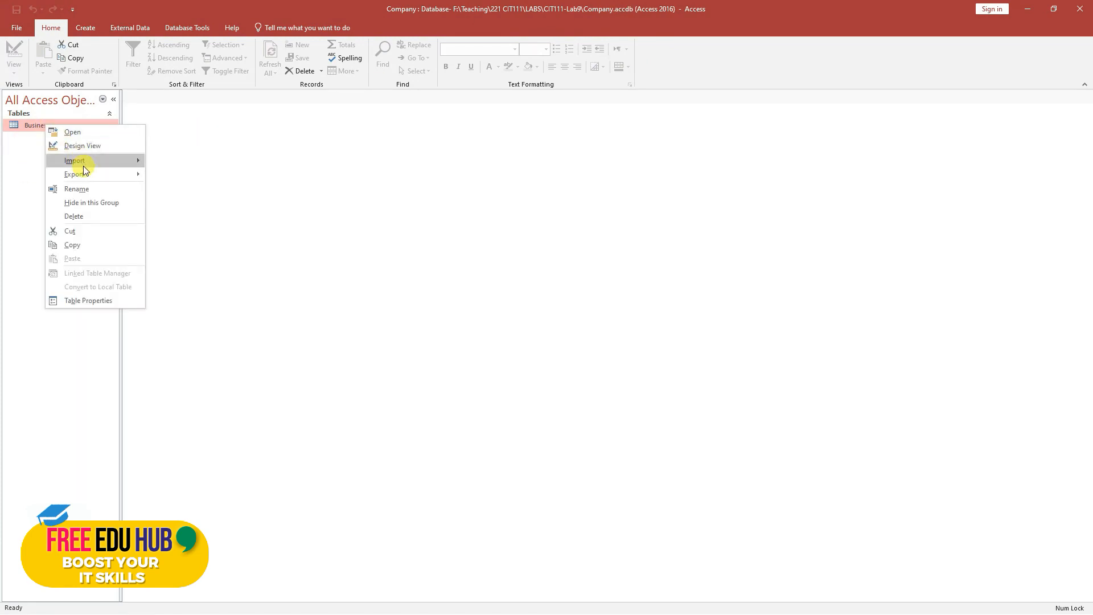